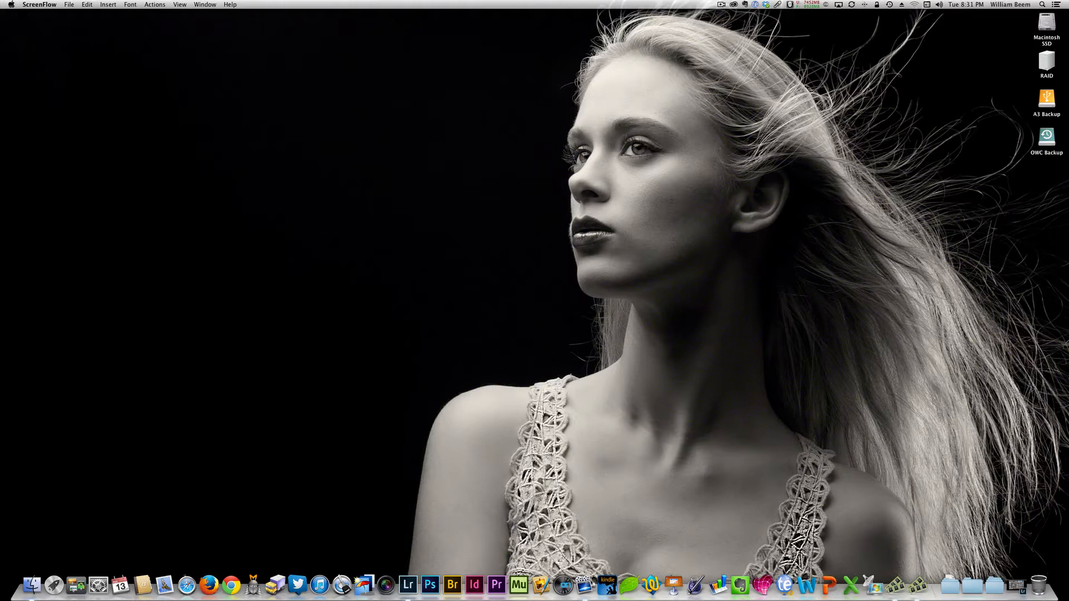
- Switch to the Book module for the Finished Collection and open the book preferences
{"action": "left_click", "coordinate": [1017, 583]}
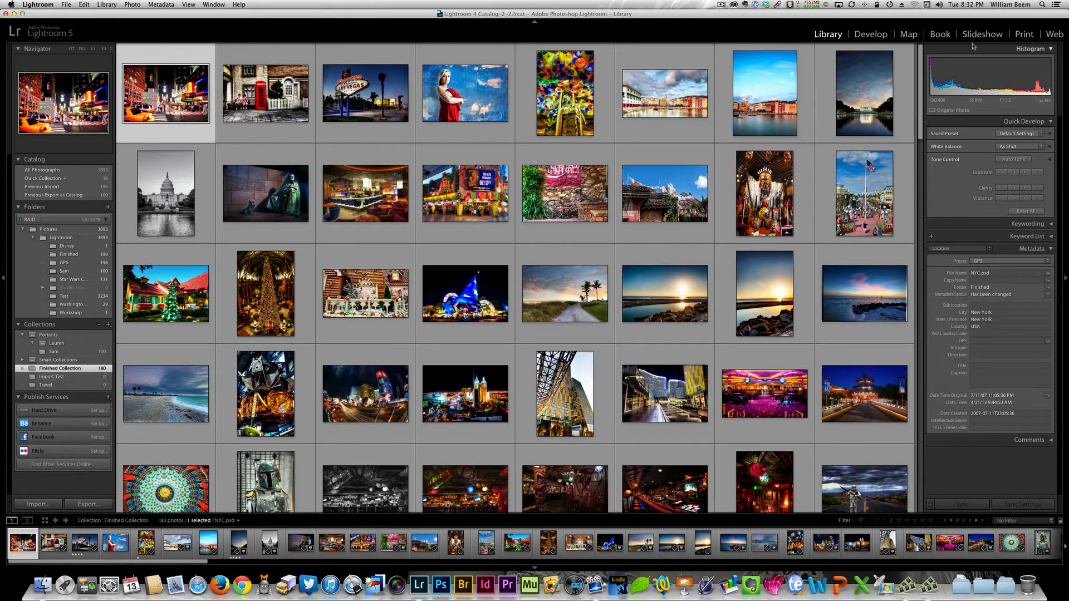
{"action": "left_click", "coordinate": [937, 35]}
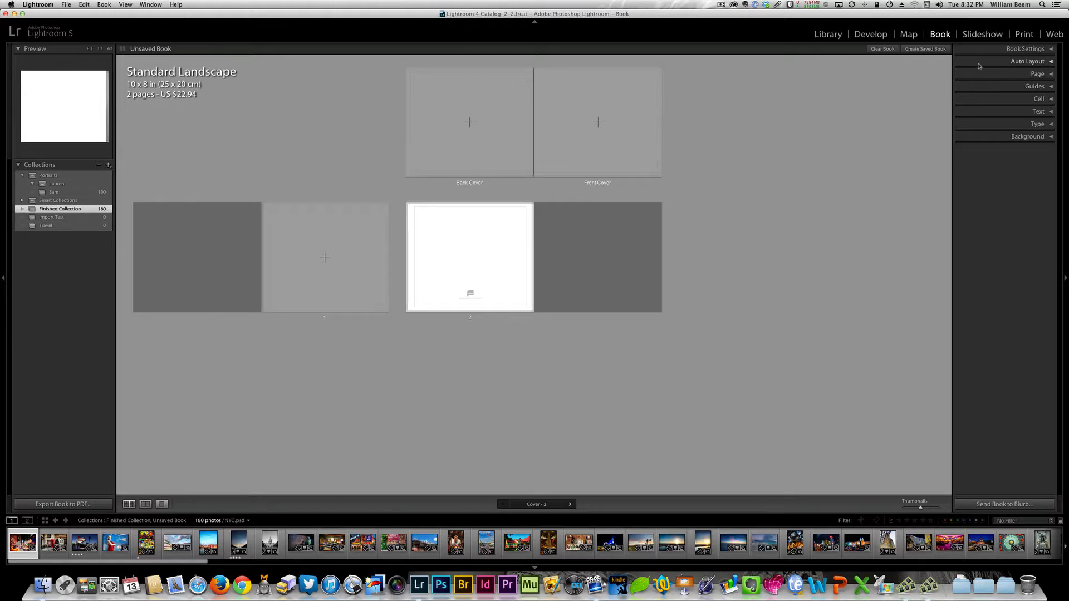
{"action": "left_click", "coordinate": [101, 5]}
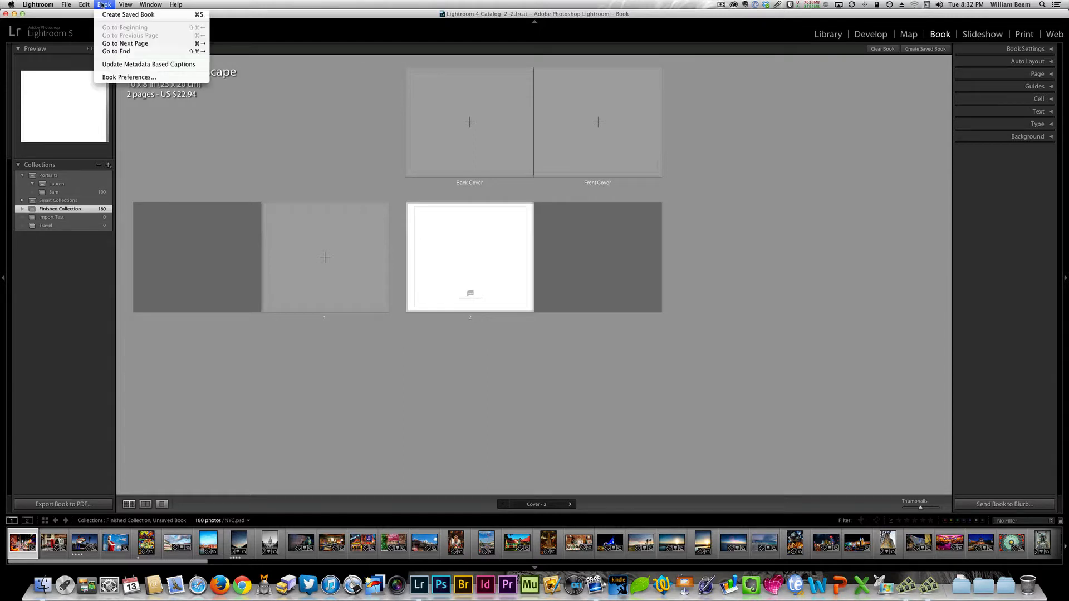
{"action": "left_click", "coordinate": [137, 78]}
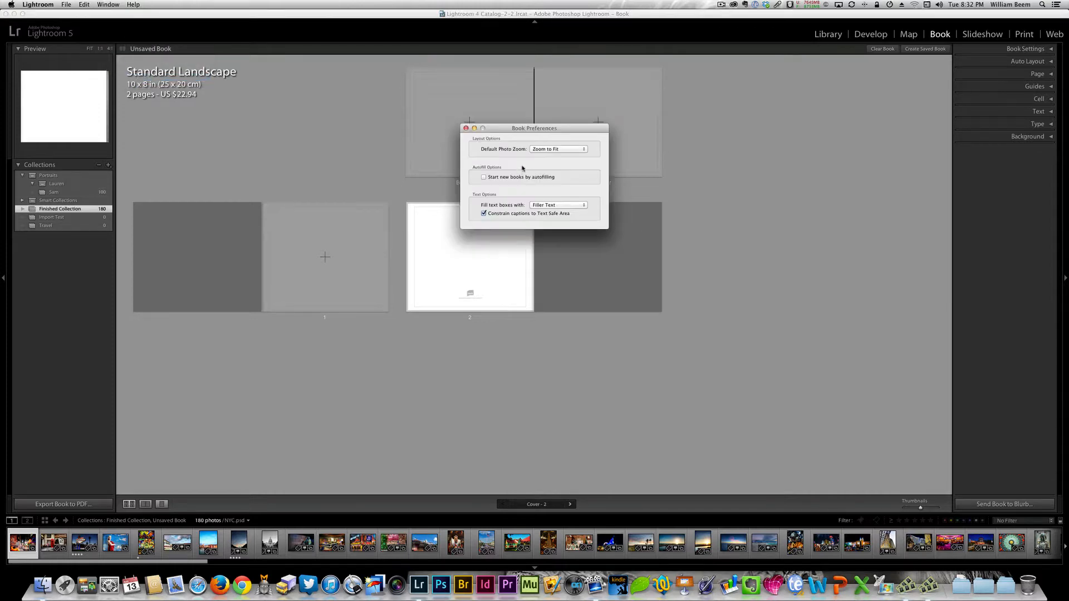
- Try Zoom to Fill as the default photo zoom and set it back to Zoom to Fit
{"action": "left_click", "coordinate": [569, 150]}
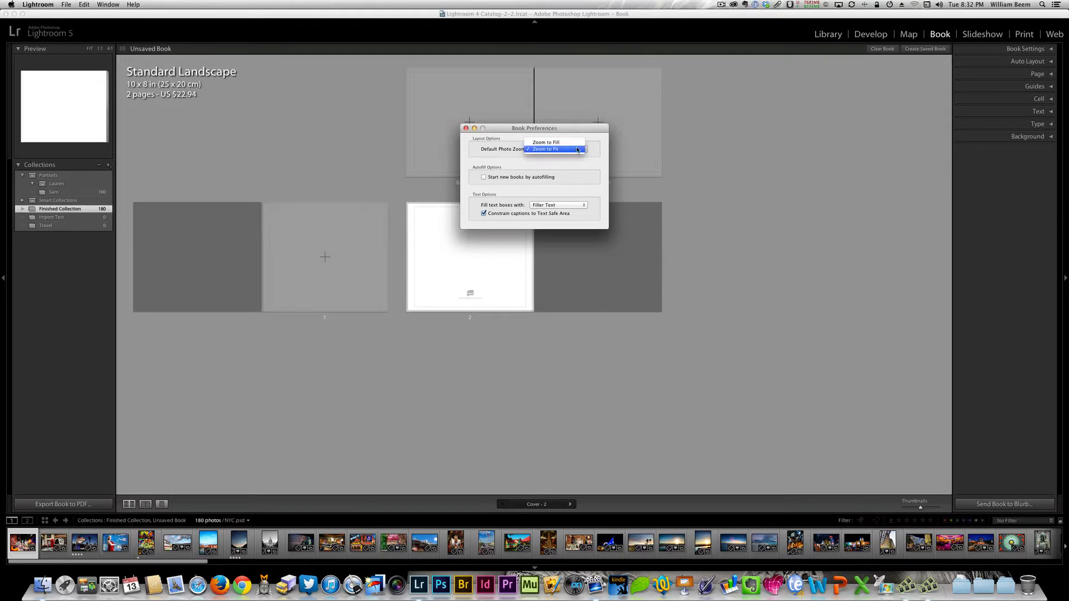
{"action": "left_click", "coordinate": [542, 143]}
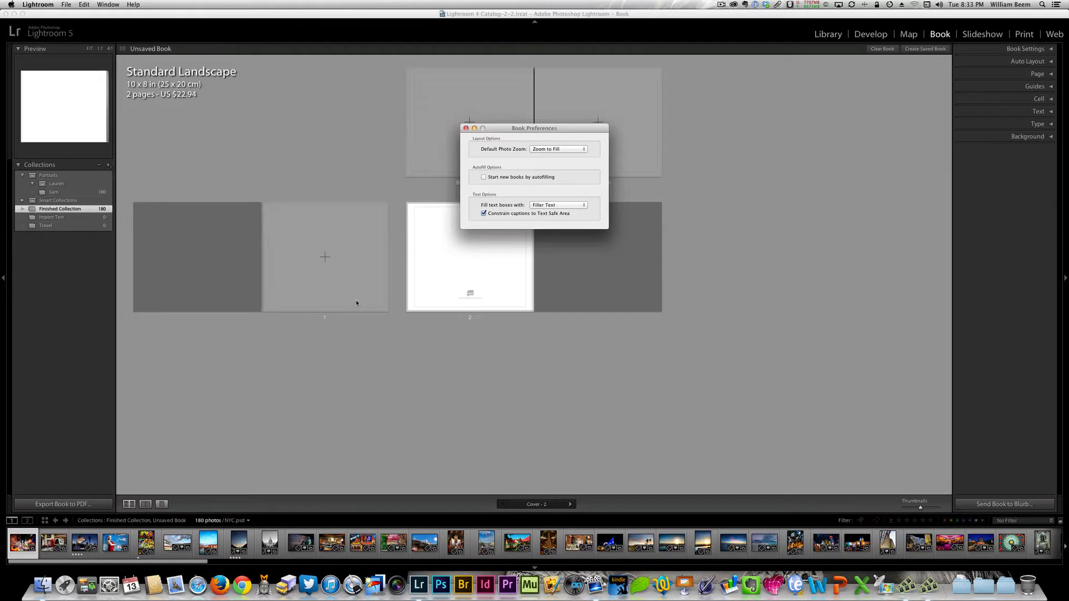
{"action": "left_click", "coordinate": [576, 150]}
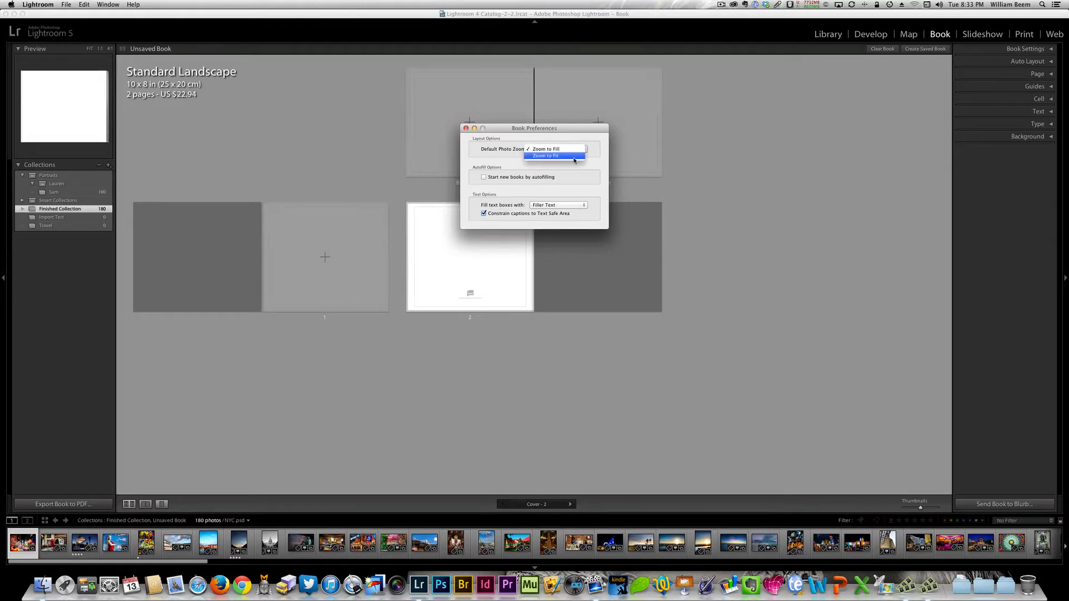
{"action": "left_click", "coordinate": [573, 156]}
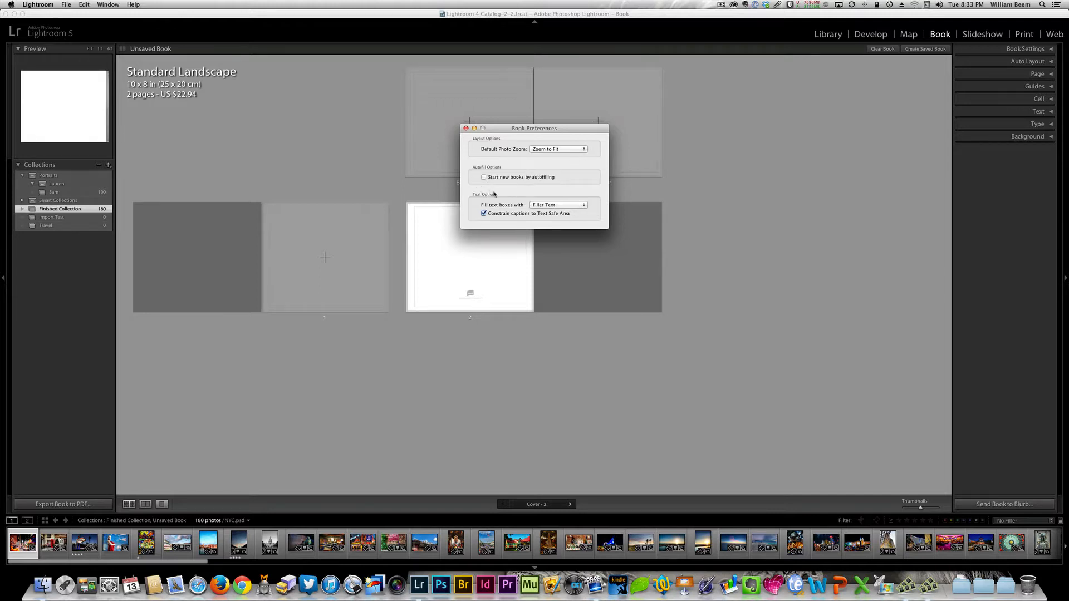
- Examine the autofill option and the text box fill choices in the preferences, keeping Filler Text
{"action": "left_click_drag", "start_coordinate": [498, 128], "coordinate": [273, 79]}
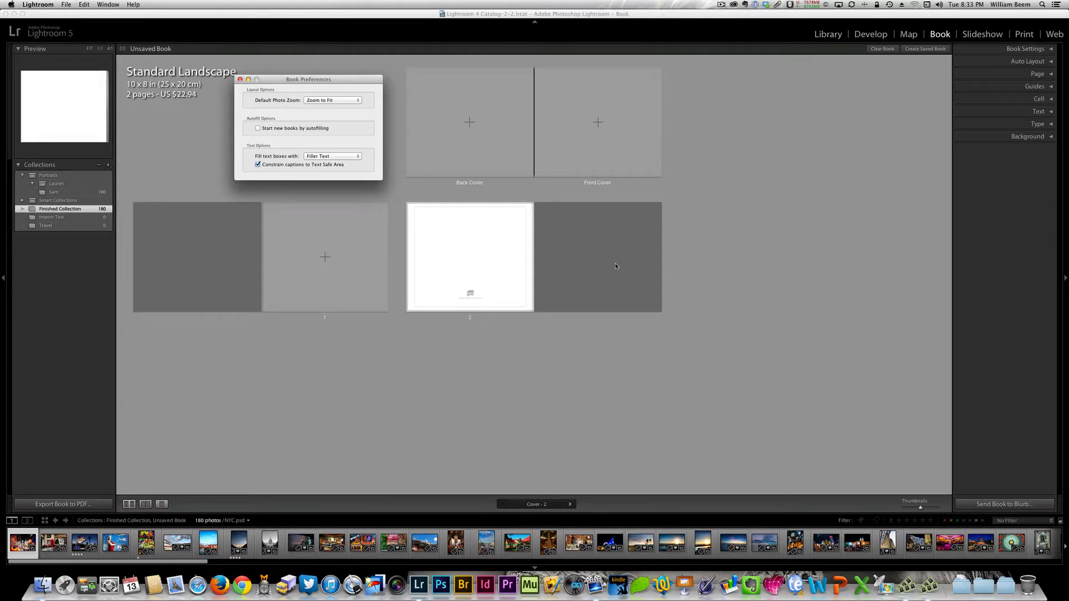
{"action": "left_click", "coordinate": [295, 129]}
{"action": "left_click", "coordinate": [298, 133]}
{"action": "left_click", "coordinate": [356, 159]}
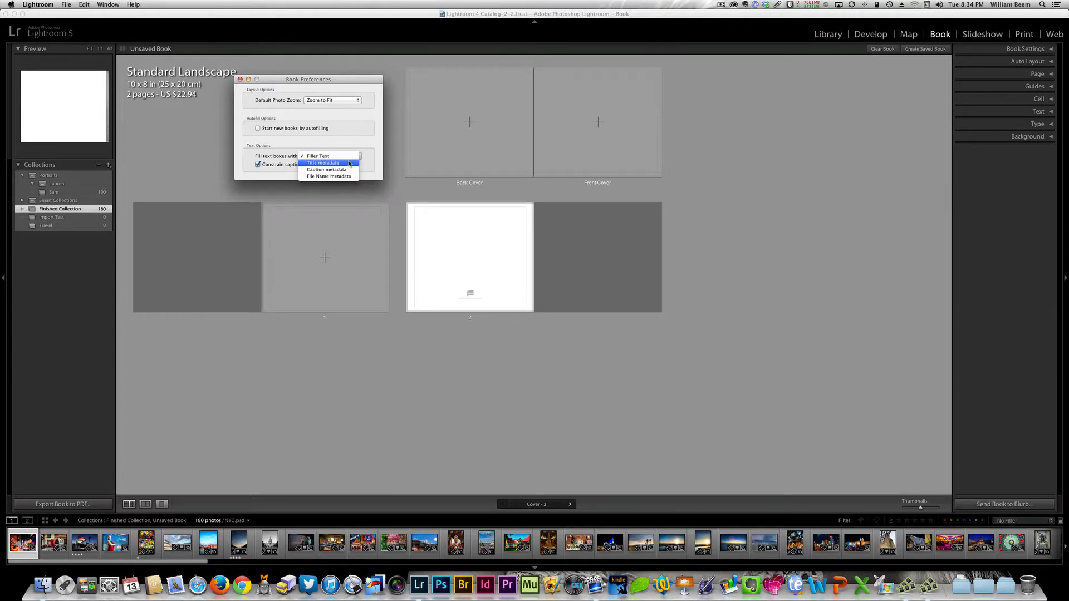
{"action": "left_click", "coordinate": [349, 156]}
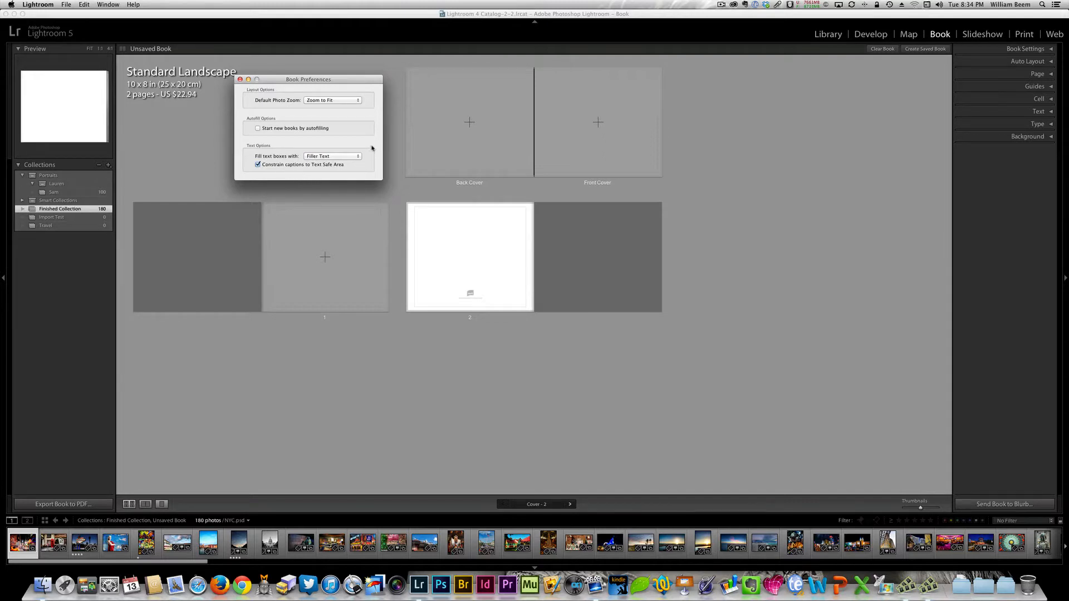
- Toggle the Text Safe Area guide off and on while viewing the covers as a spread
{"action": "left_click", "coordinate": [1048, 100]}
{"action": "left_click", "coordinate": [1049, 100]}
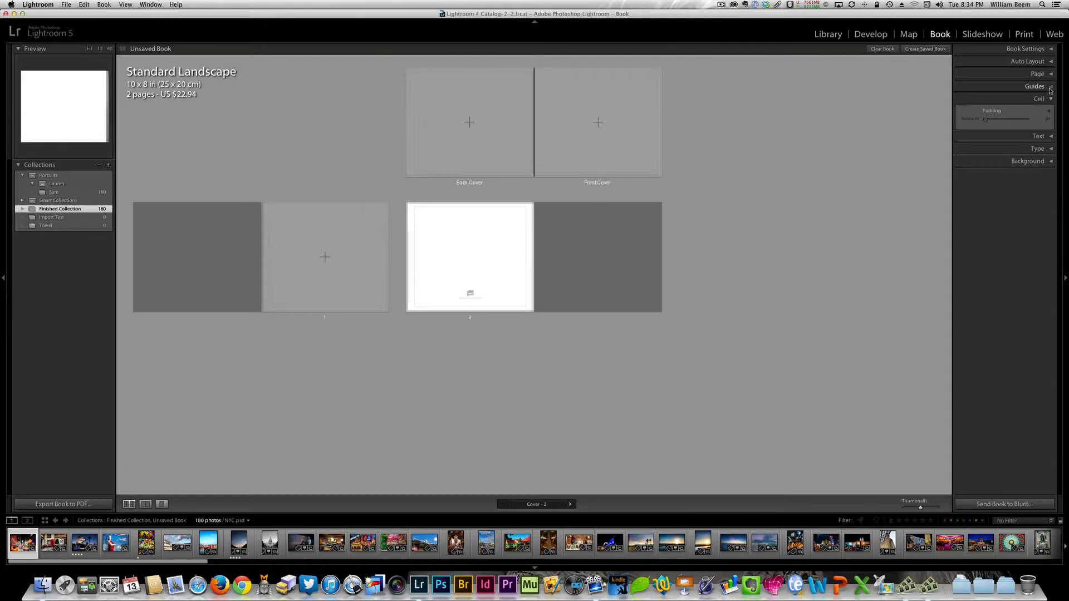
{"action": "left_click", "coordinate": [1046, 86]}
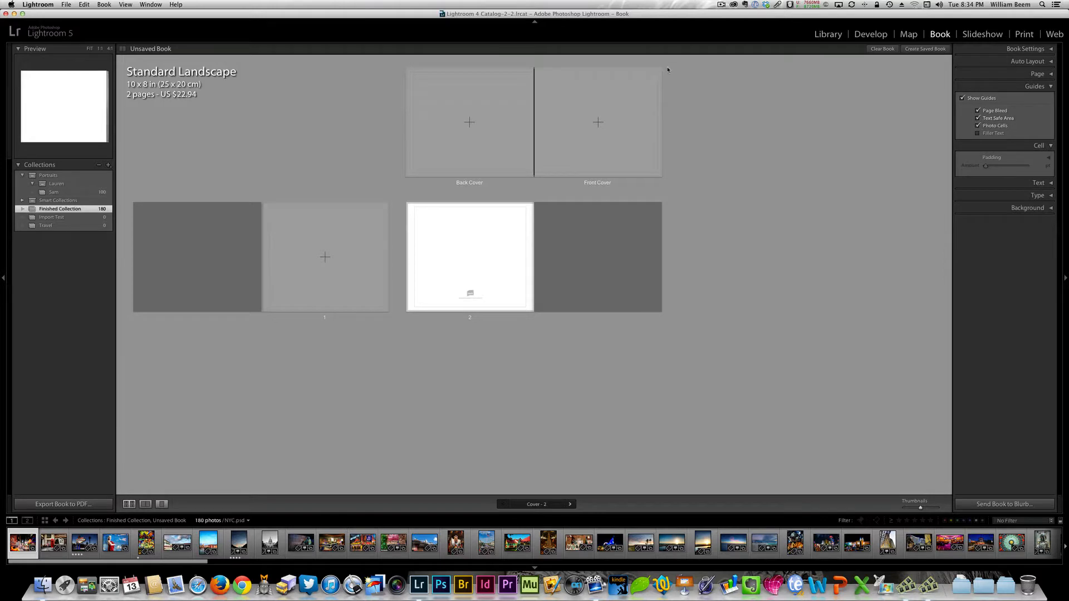
{"action": "left_click", "coordinate": [979, 119]}
{"action": "left_click", "coordinate": [979, 119]}
{"action": "left_click", "coordinate": [146, 504]}
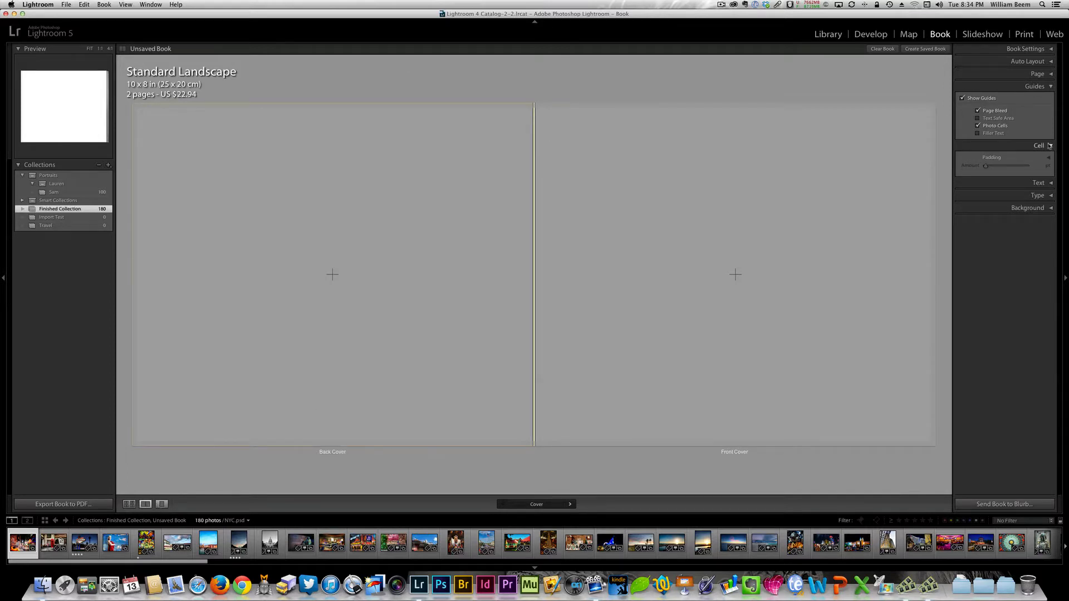
{"action": "left_click", "coordinate": [979, 118]}
{"action": "left_click", "coordinate": [917, 119]}
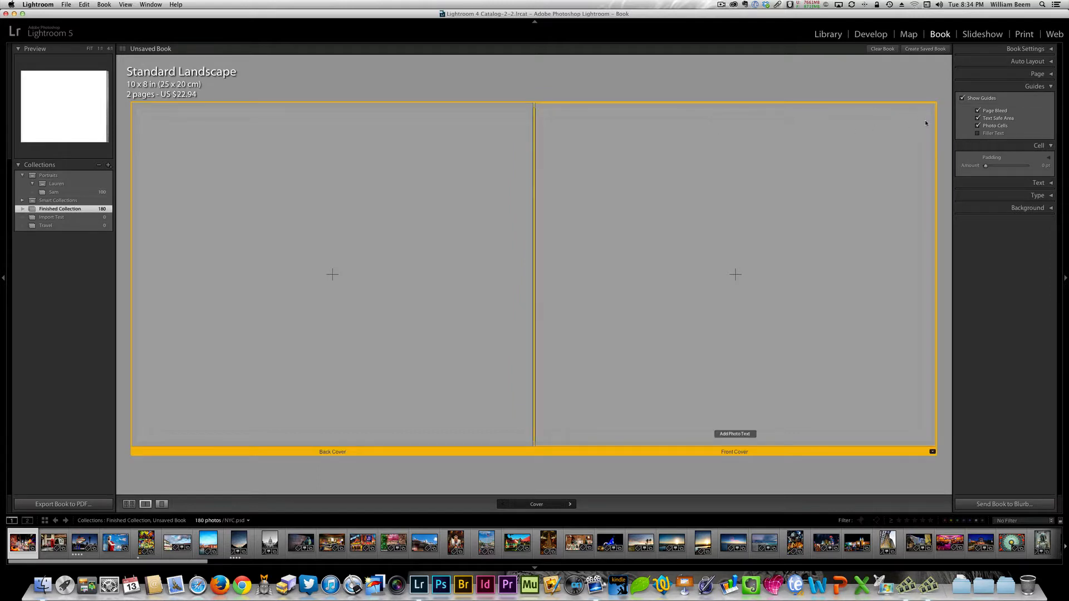
{"action": "left_click", "coordinate": [978, 118]}
- Check the caption constraint option in the book preferences, close them and collapse the guide options
{"action": "left_click", "coordinate": [104, 4]}
{"action": "left_click", "coordinate": [119, 76]}
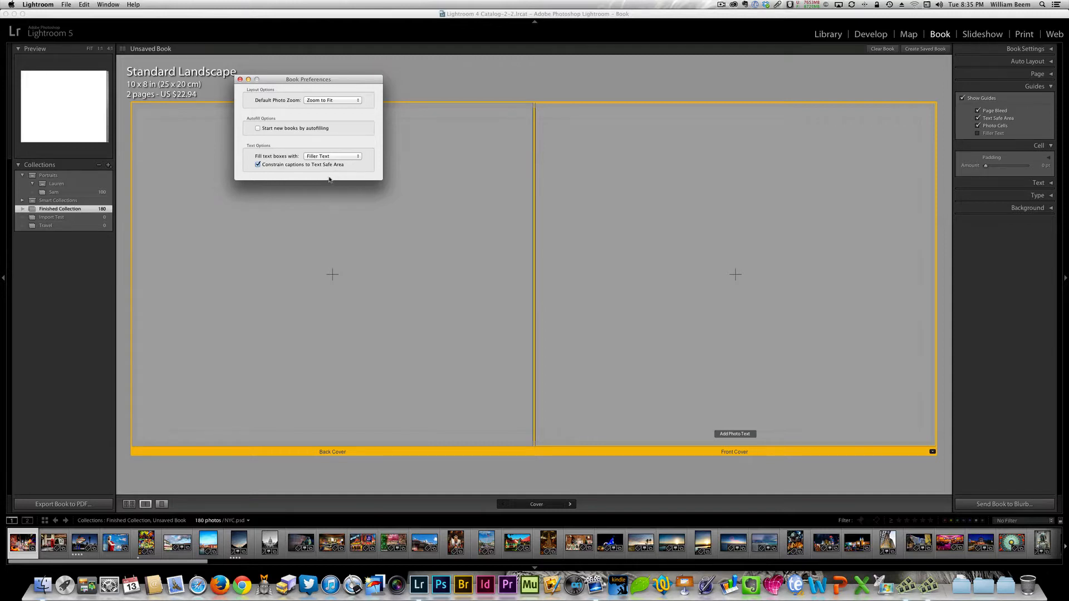
{"action": "left_click", "coordinate": [240, 80]}
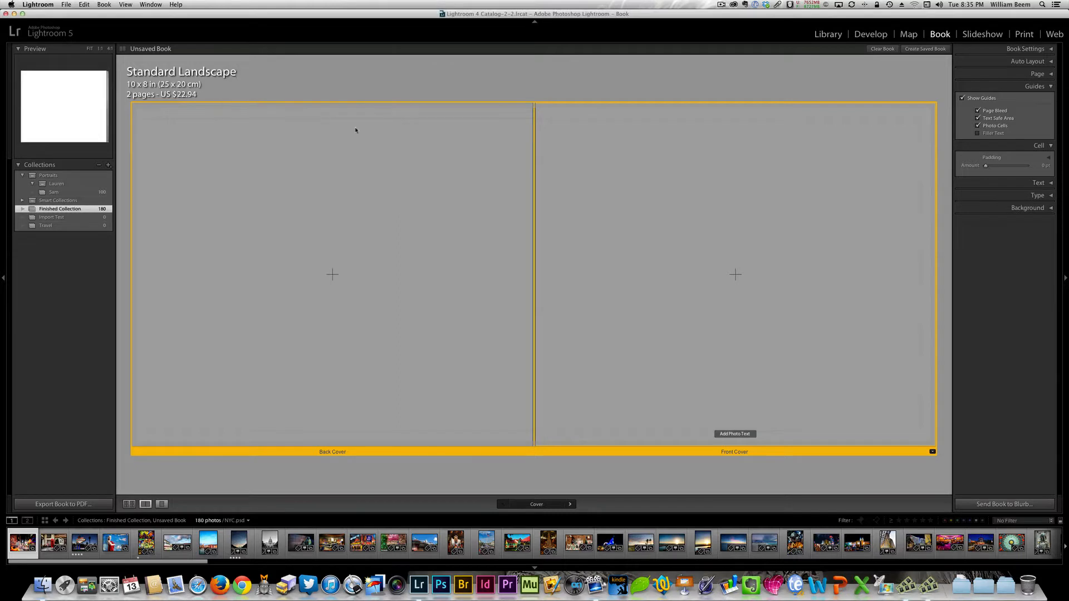
{"action": "left_click", "coordinate": [1051, 86]}
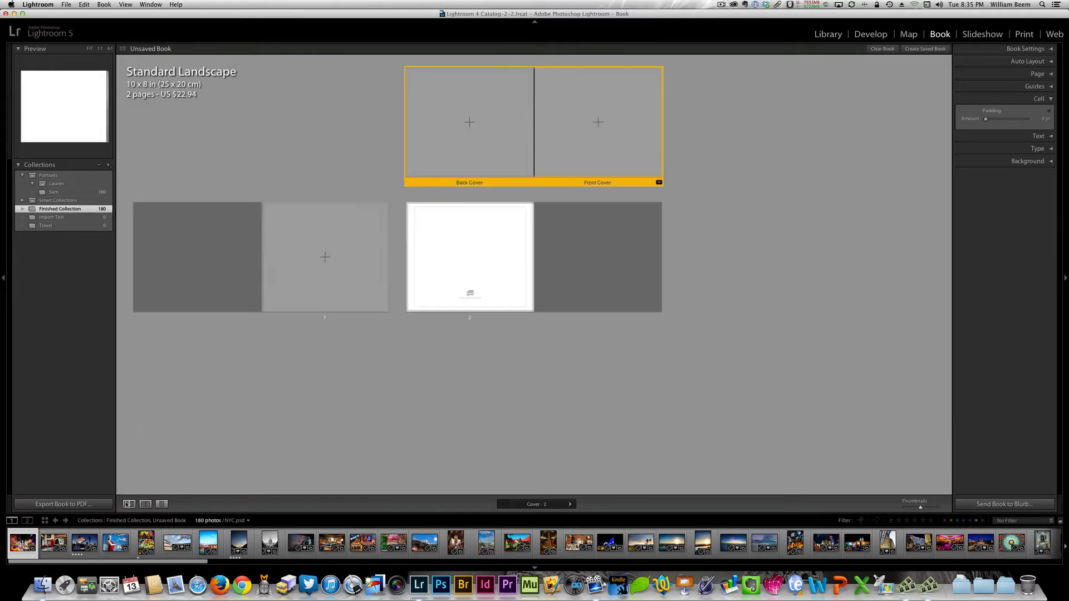
- View page 1 as a spread and as a single page, and return to the multi-page view
{"action": "left_click", "coordinate": [129, 504]}
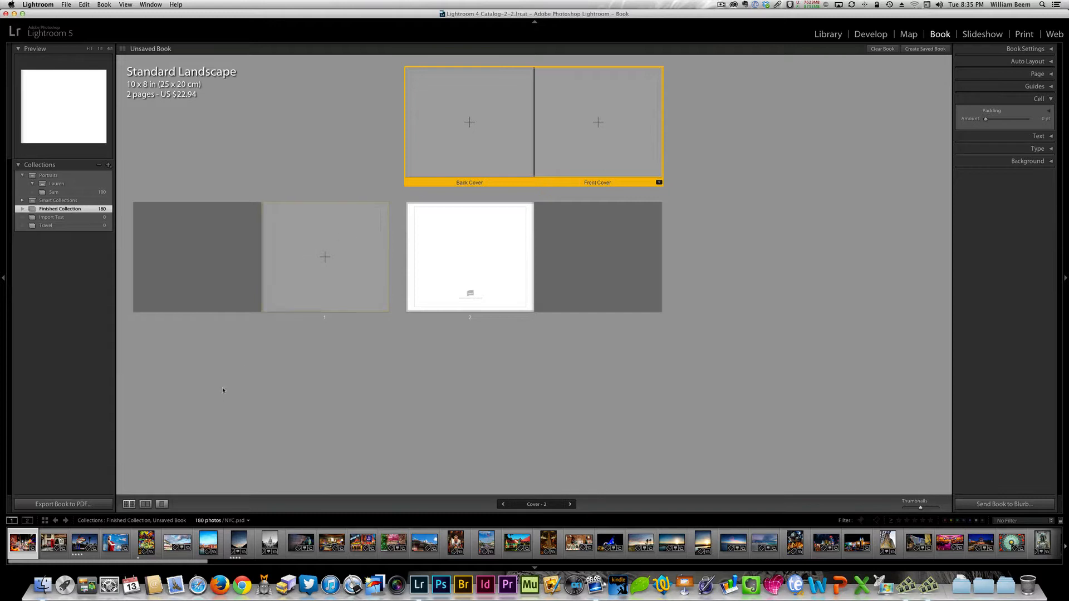
{"action": "left_click", "coordinate": [351, 235]}
{"action": "left_click", "coordinate": [145, 504]}
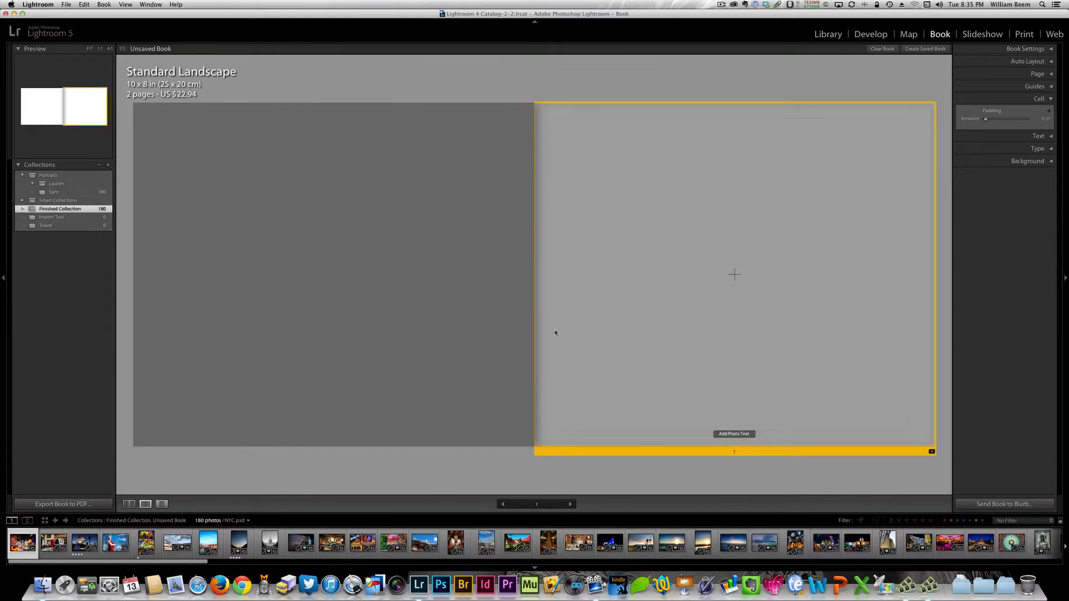
{"action": "left_click", "coordinate": [161, 504]}
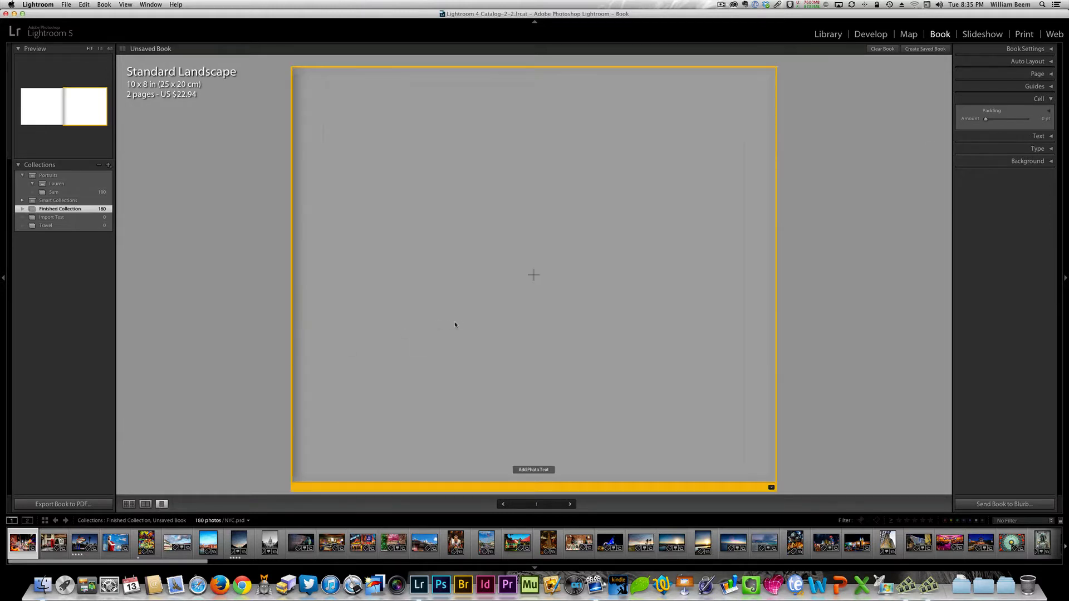
{"action": "left_click", "coordinate": [131, 505]}
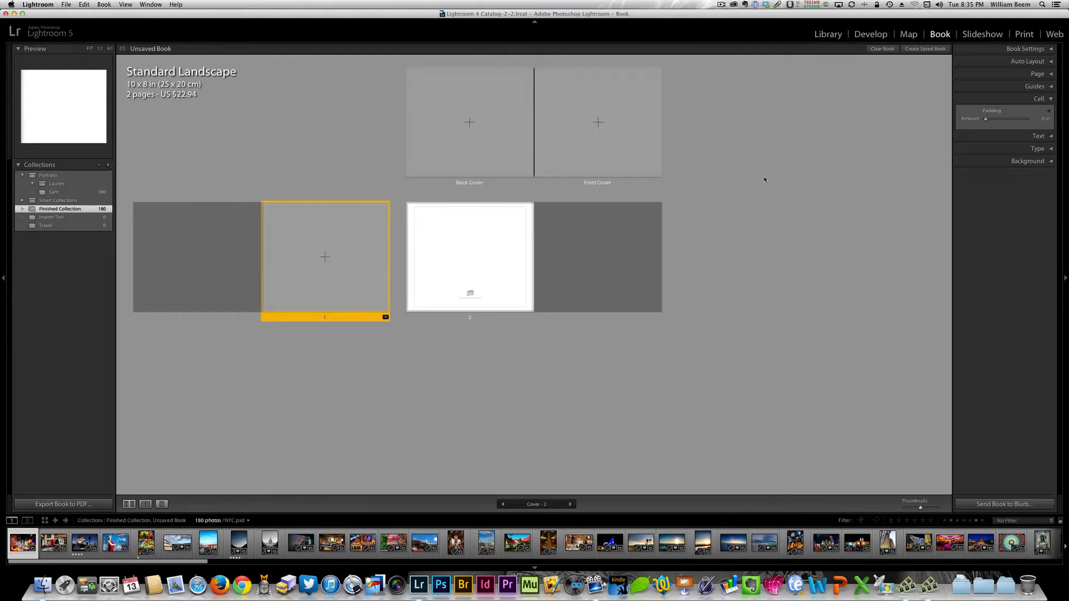
{"action": "left_click", "coordinate": [1051, 100]}
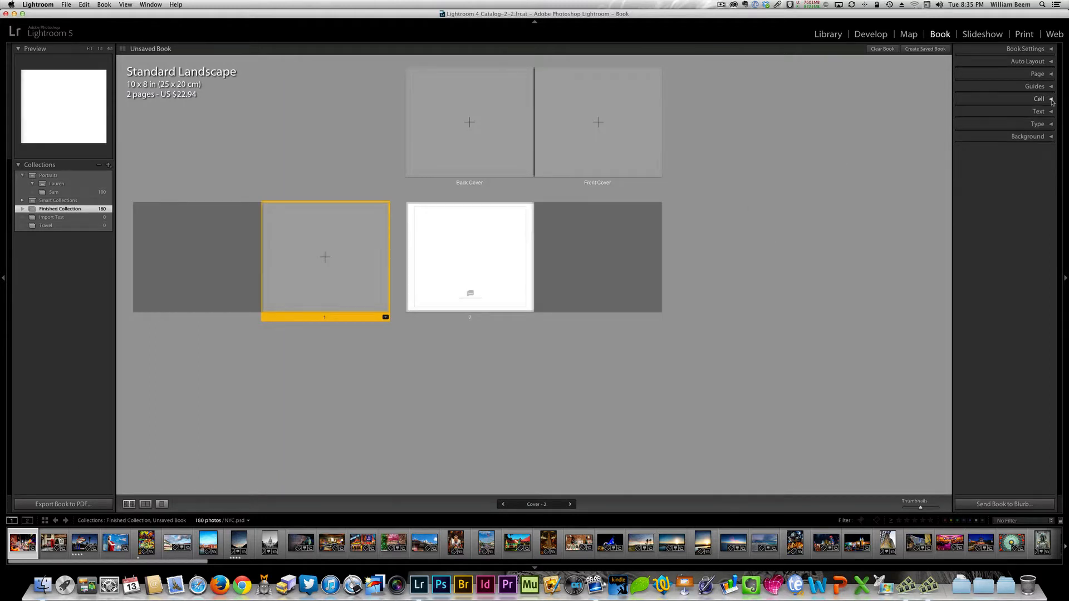
- Expand the book settings and examine the available book output types, keeping Blurb
{"action": "left_click", "coordinate": [1051, 50]}
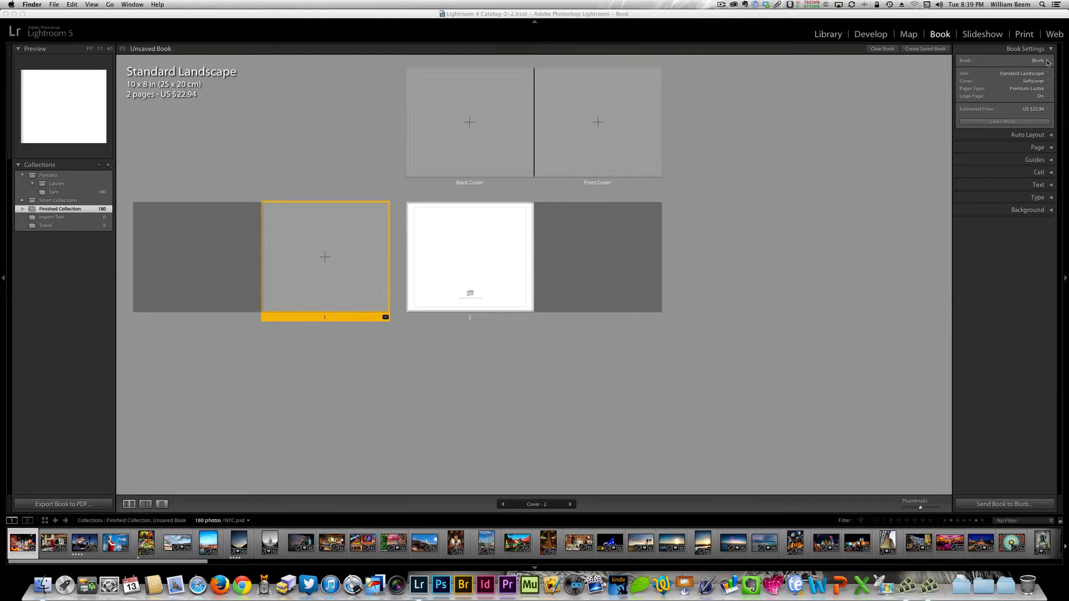
{"action": "left_click", "coordinate": [1048, 63]}
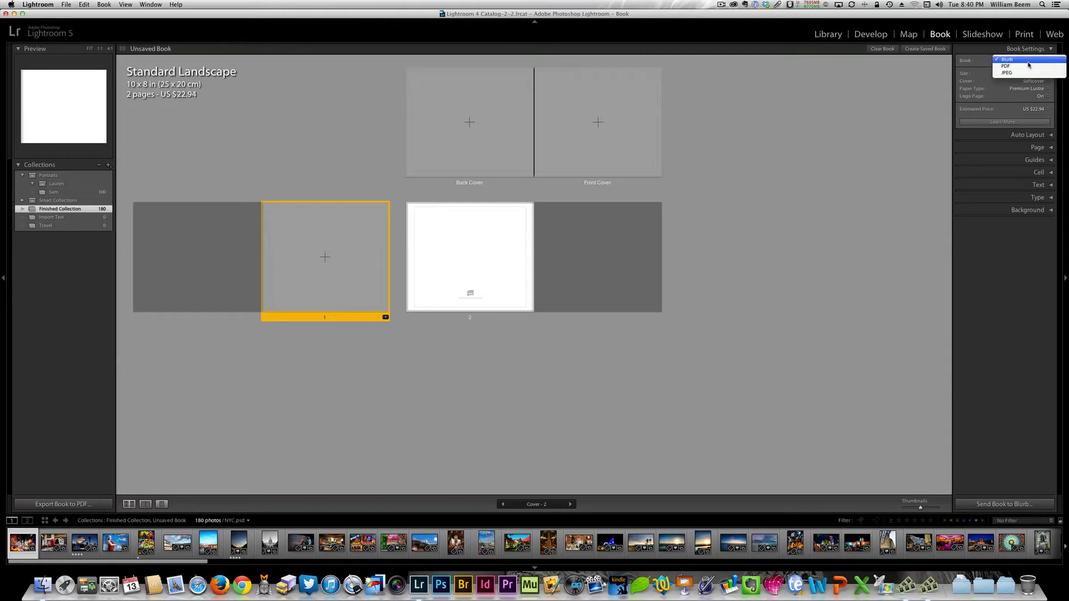
{"action": "left_click", "coordinate": [1026, 62]}
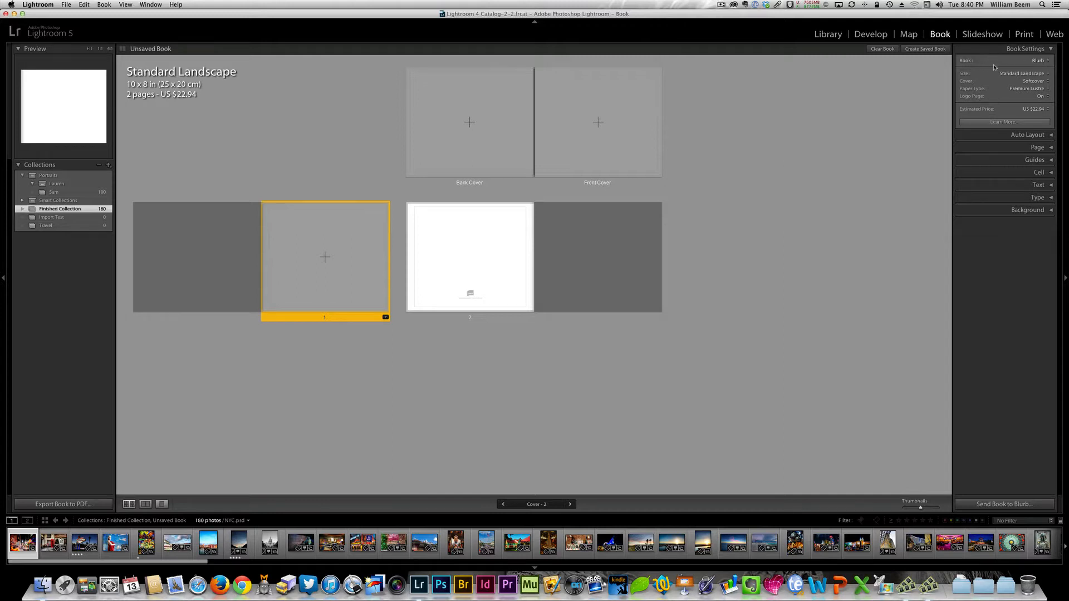
- Try PDF and JPEG as the book output type and set it back to Blurb
{"action": "left_click", "coordinate": [1048, 60]}
{"action": "left_click", "coordinate": [1045, 69]}
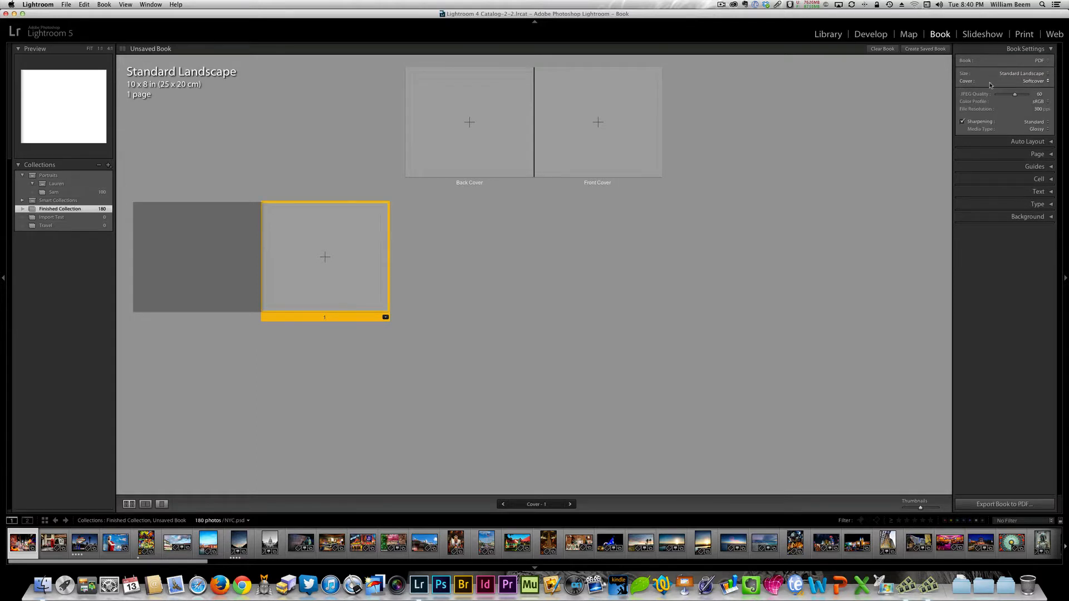
{"action": "left_click", "coordinate": [1046, 61]}
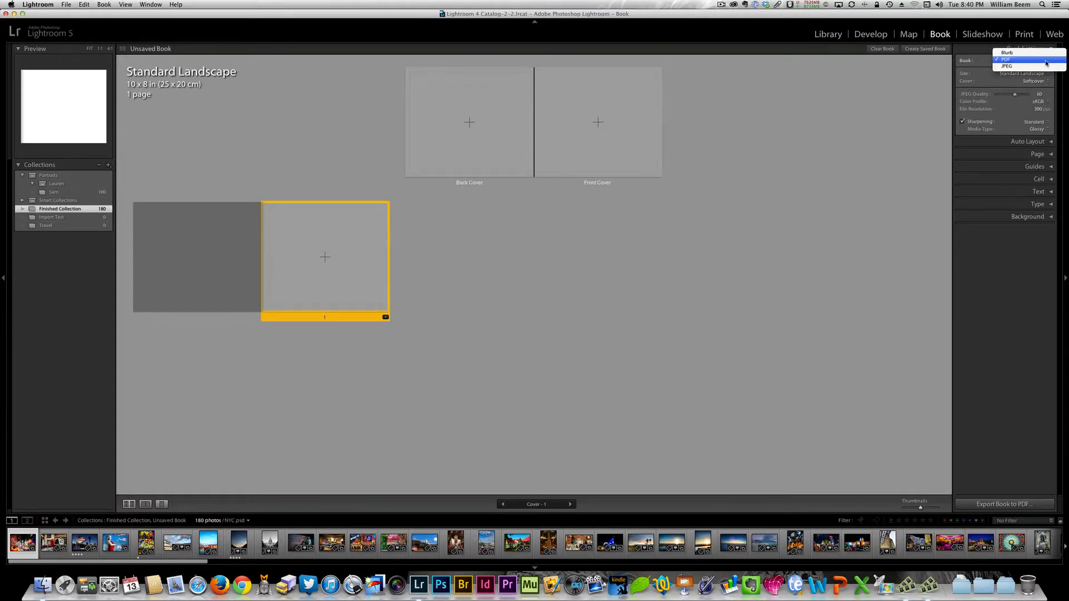
{"action": "left_click", "coordinate": [1046, 66]}
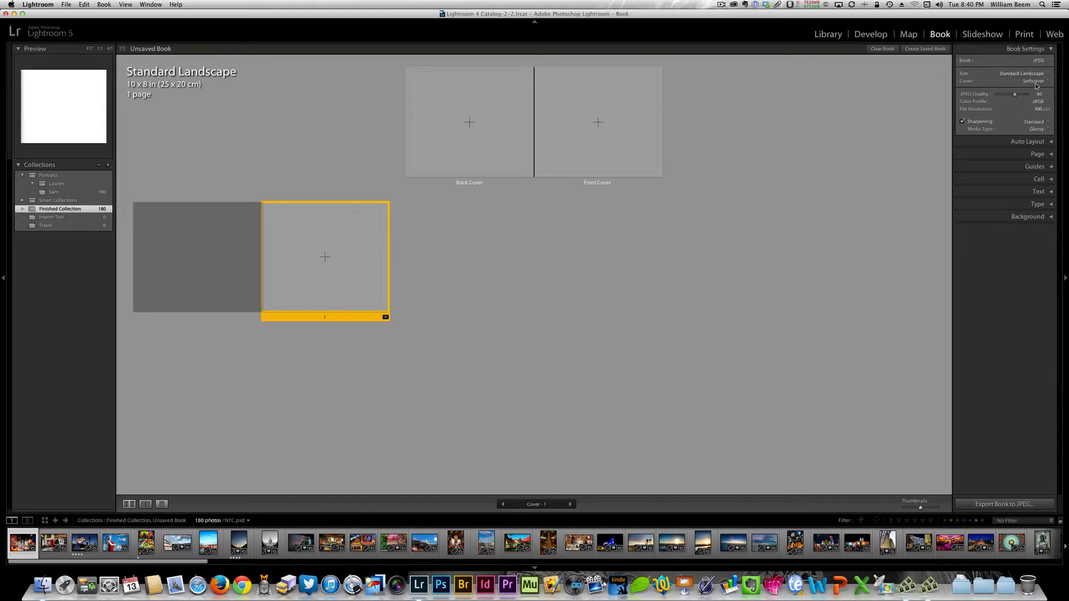
{"action": "left_click", "coordinate": [1044, 62]}
{"action": "left_click", "coordinate": [1038, 59]}
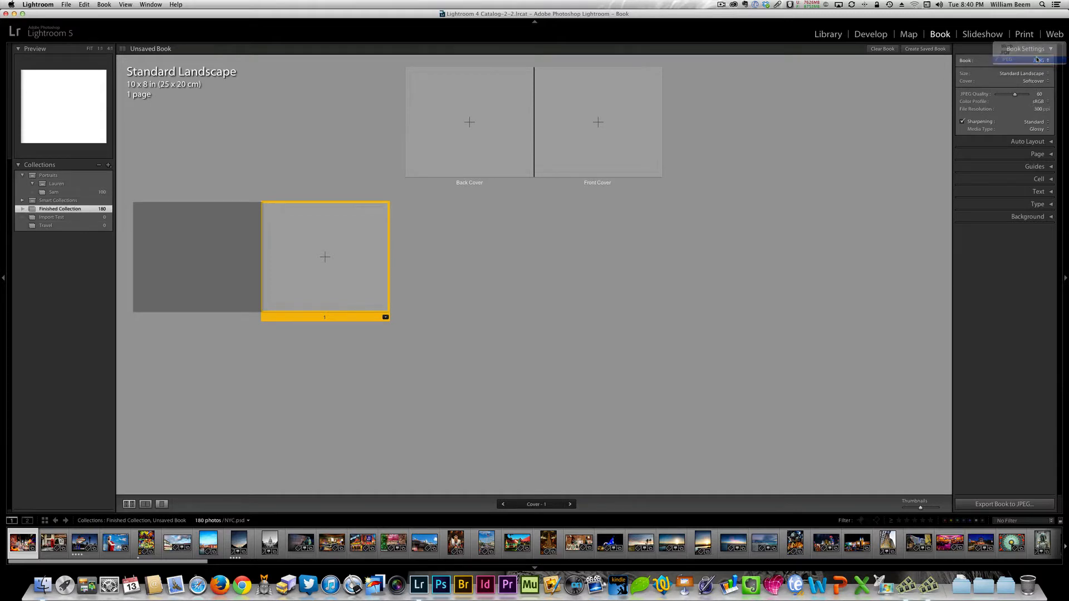
{"action": "left_click", "coordinate": [1039, 60]}
{"action": "left_click", "coordinate": [1036, 53]}
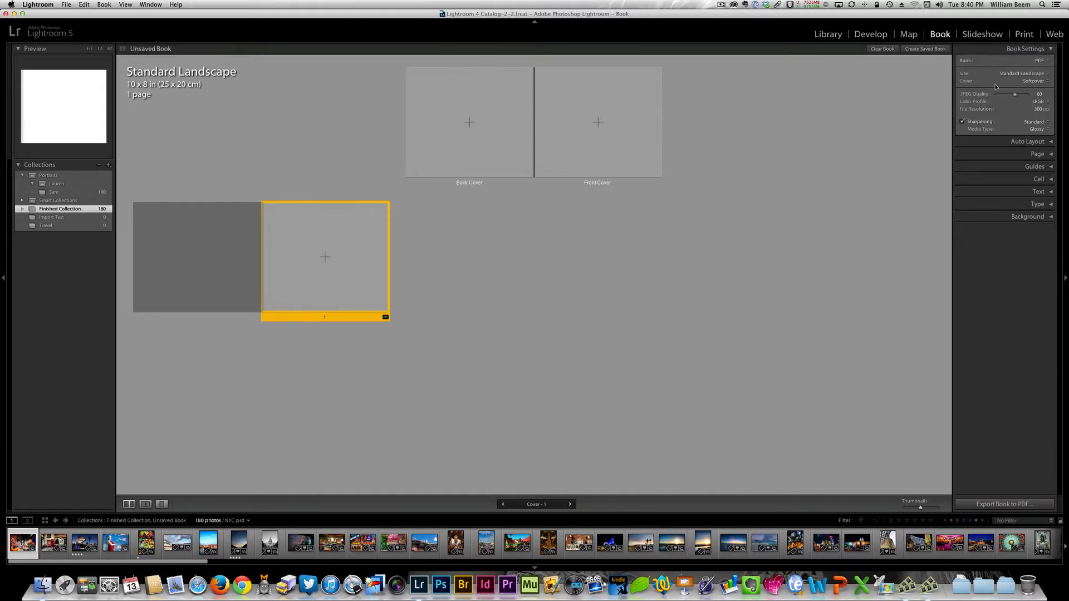
{"action": "left_click", "coordinate": [1045, 60]}
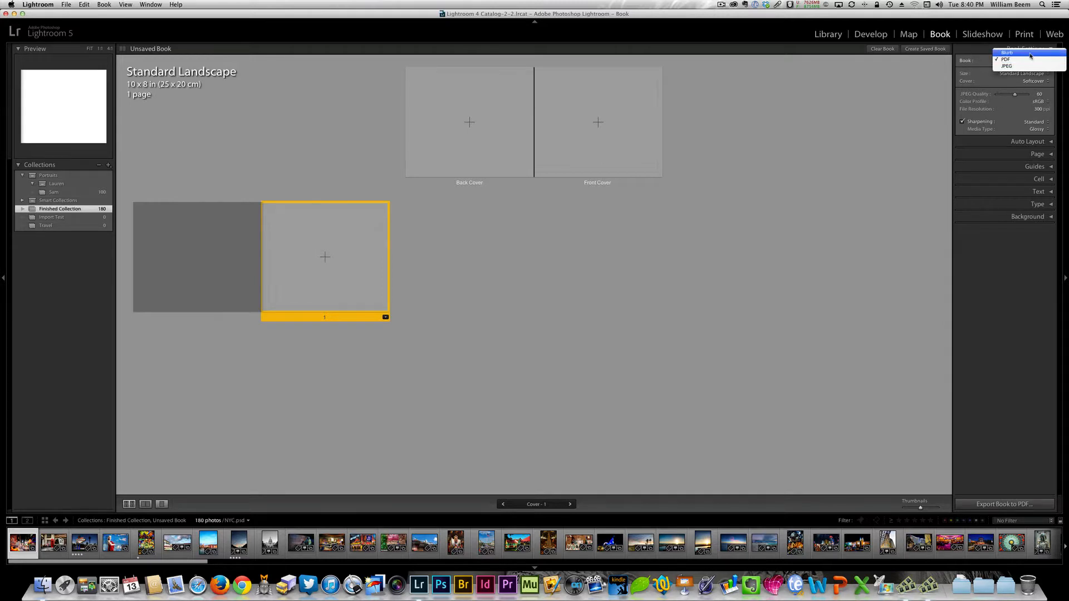
{"action": "left_click", "coordinate": [1029, 53]}
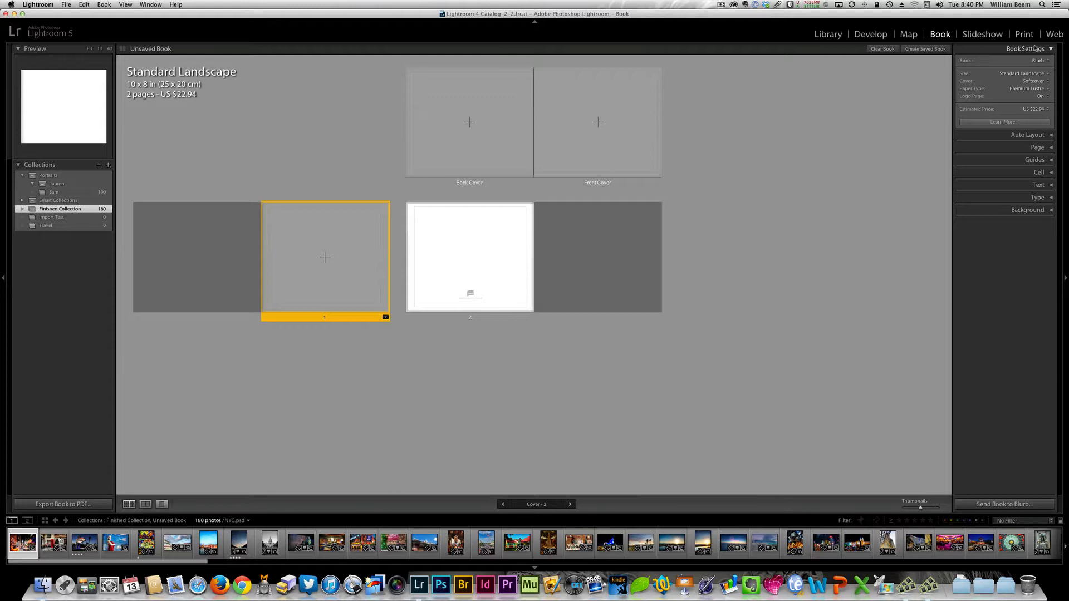
- Examine the available book sizes, keeping Standard Landscape 10 x 8 in
{"action": "left_click", "coordinate": [1012, 73]}
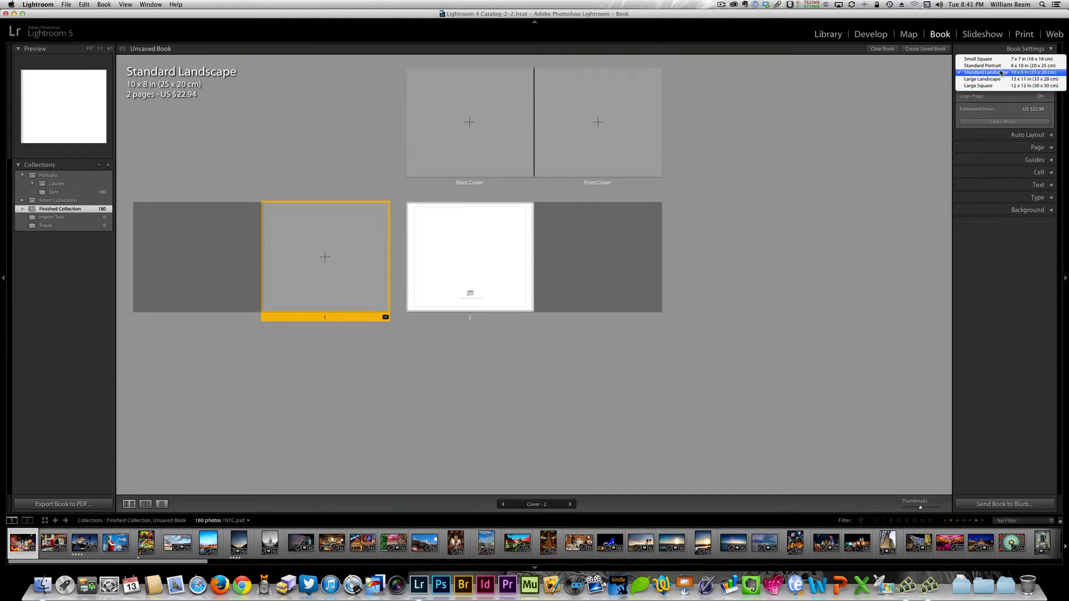
{"action": "left_click", "coordinate": [1003, 74]}
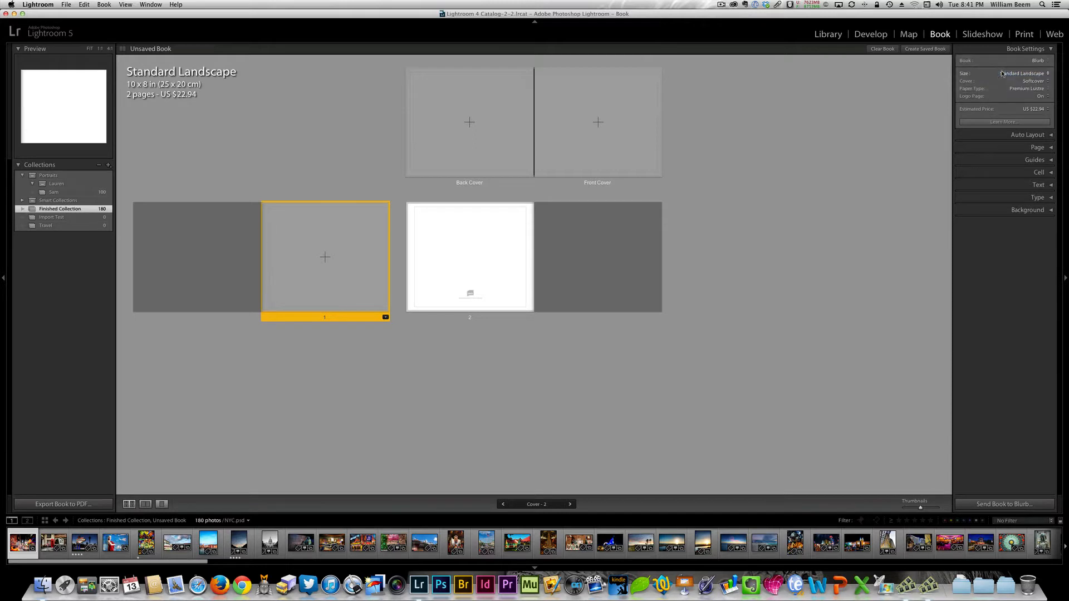
- Try the Hardcover Image Wrap and Hardcover Dust Jacket covers and set the cover back to Softcover
{"action": "left_click", "coordinate": [1048, 83]}
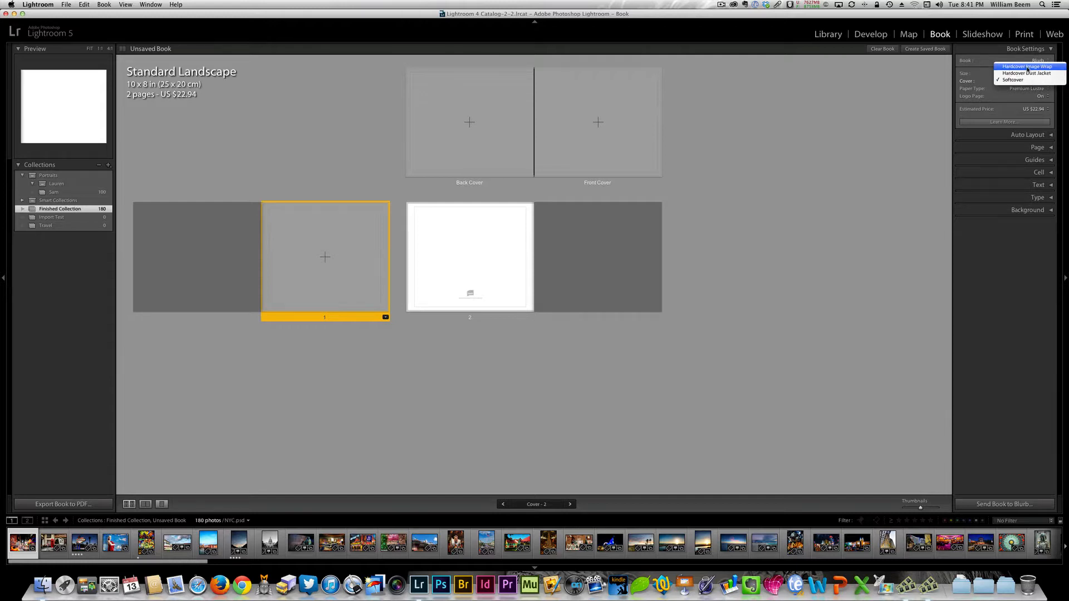
{"action": "left_click", "coordinate": [1028, 69]}
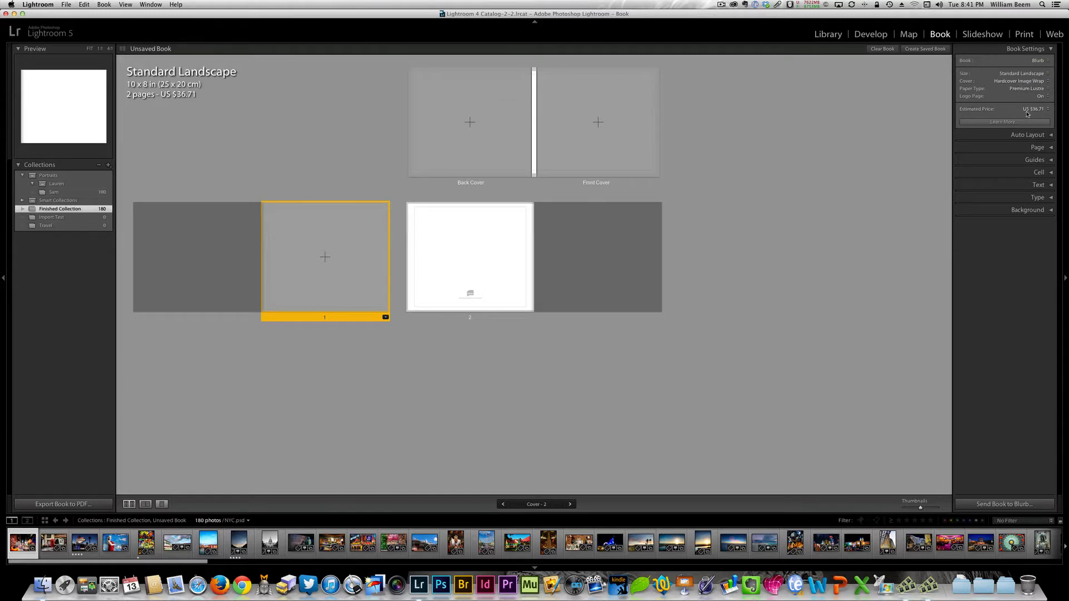
{"action": "left_click", "coordinate": [1012, 81]}
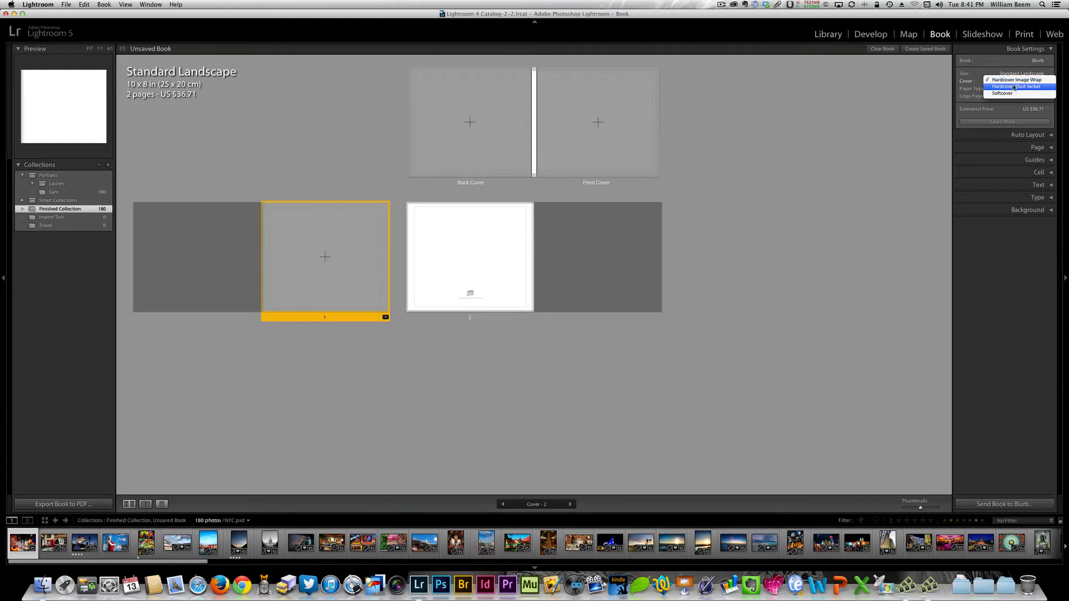
{"action": "left_click", "coordinate": [1013, 87]}
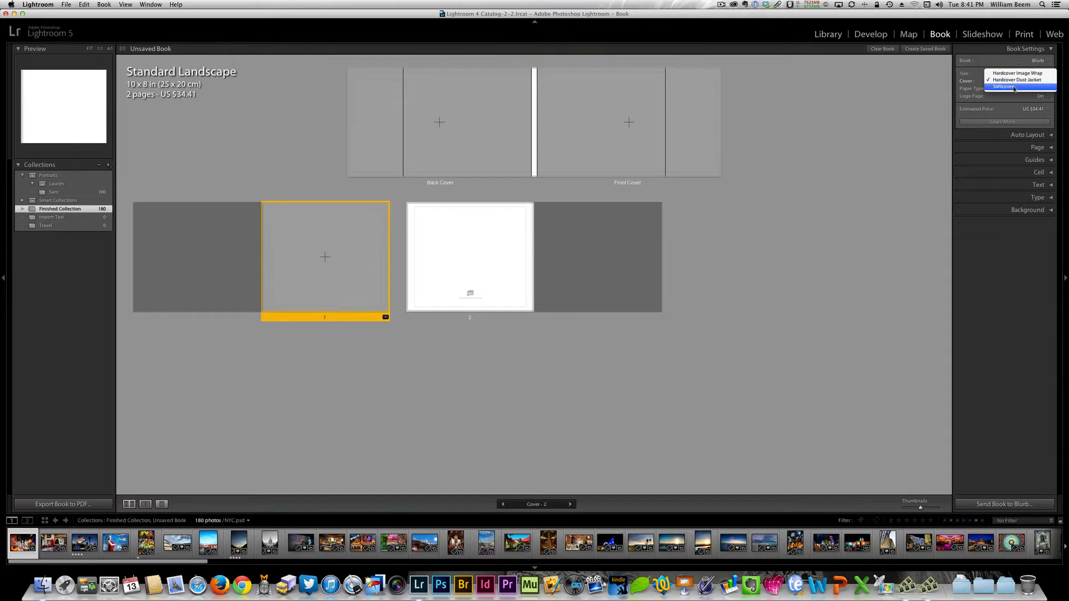
{"action": "left_click", "coordinate": [1017, 86]}
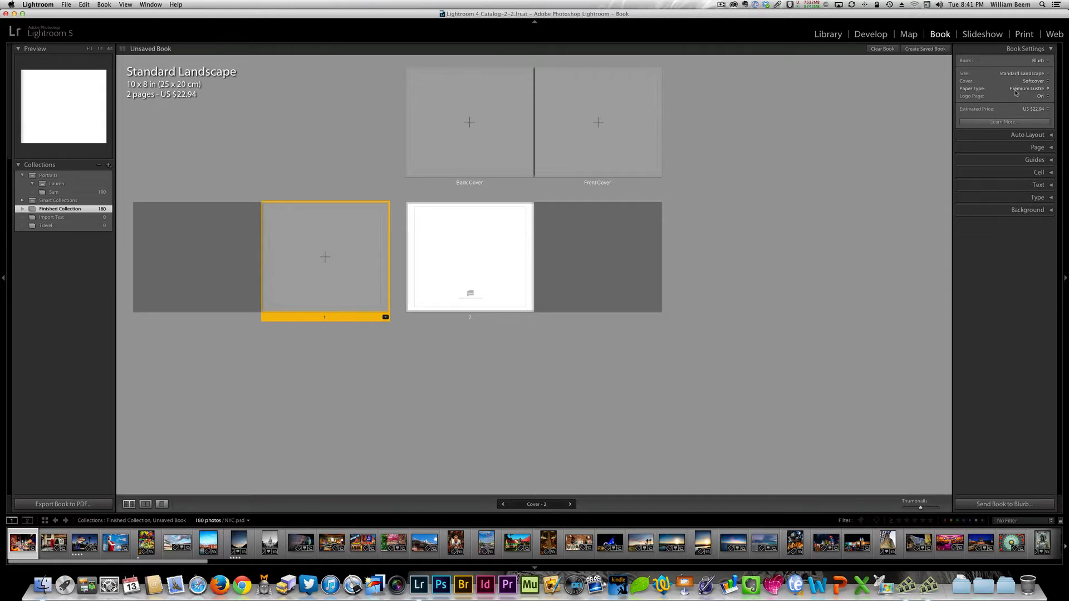
- Set the book's paper type to Standard and review the other available paper types
{"action": "left_click", "coordinate": [1047, 89]}
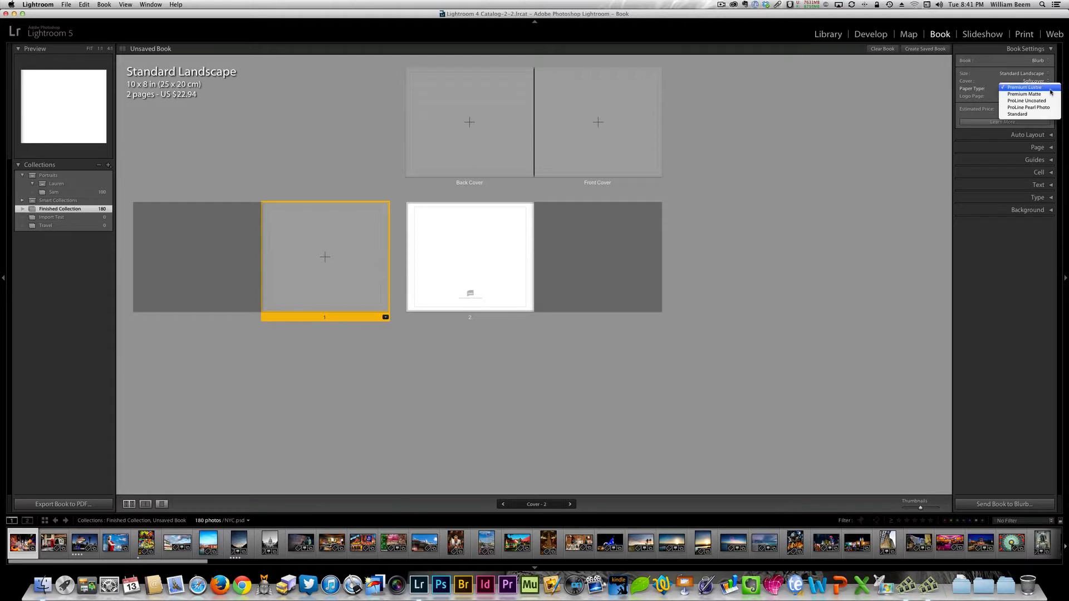
{"action": "left_click", "coordinate": [1037, 115]}
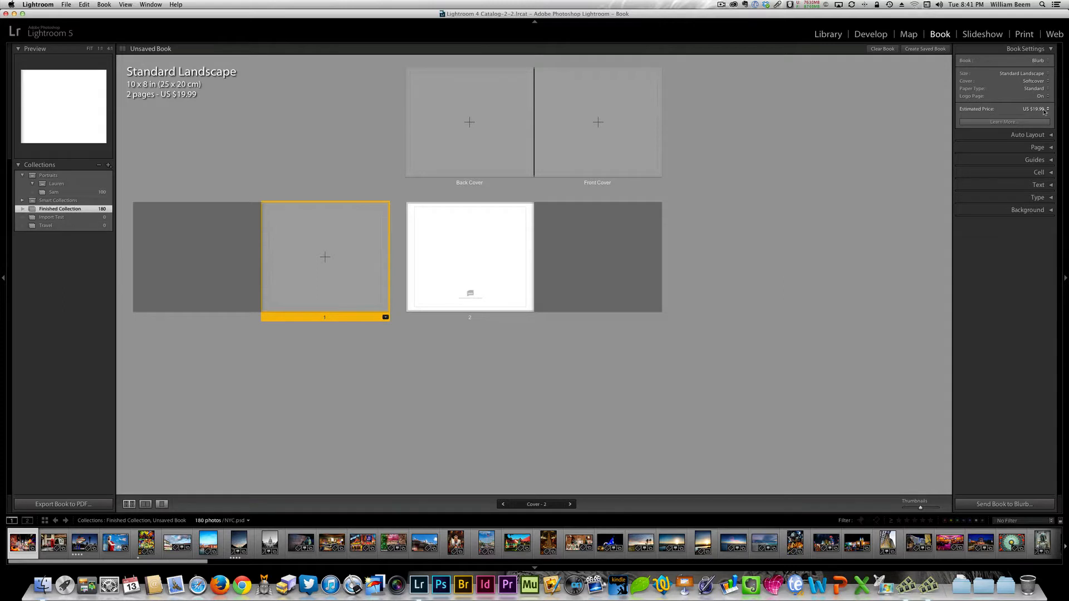
{"action": "left_click", "coordinate": [1024, 89]}
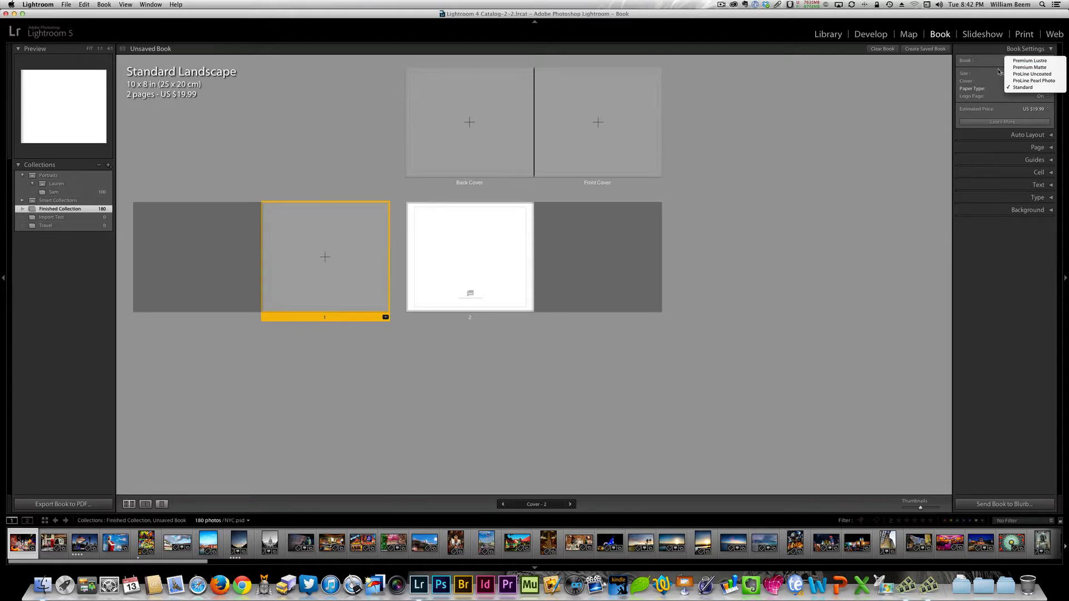
{"action": "left_click", "coordinate": [997, 88]}
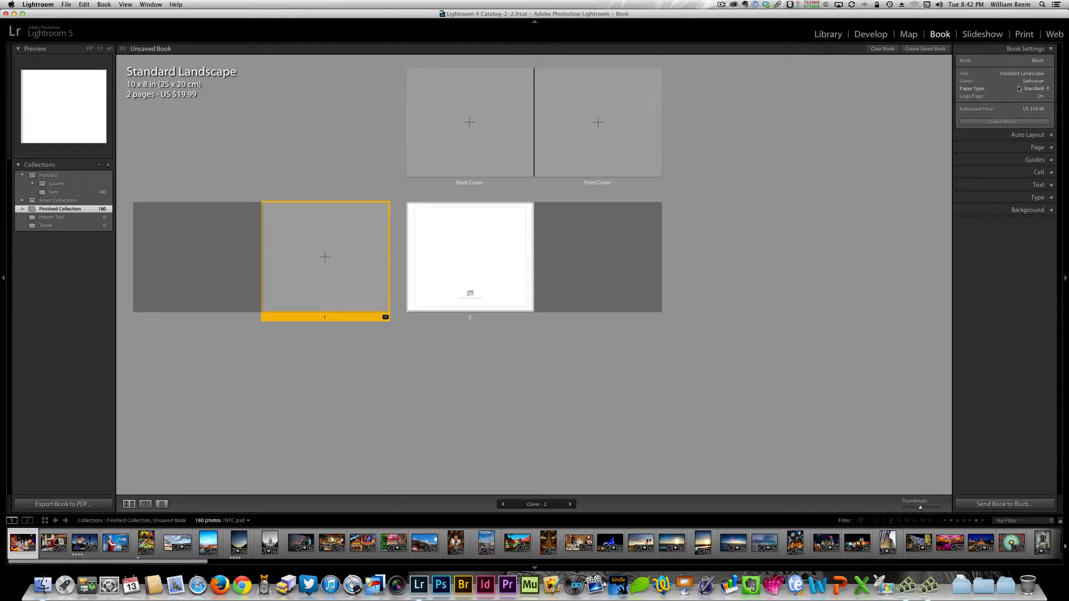
- Open Blurb's Lightroom information page in Safari, read about the Swatch Kit, and close the page to return to Lightroom
{"action": "left_click", "coordinate": [992, 122]}
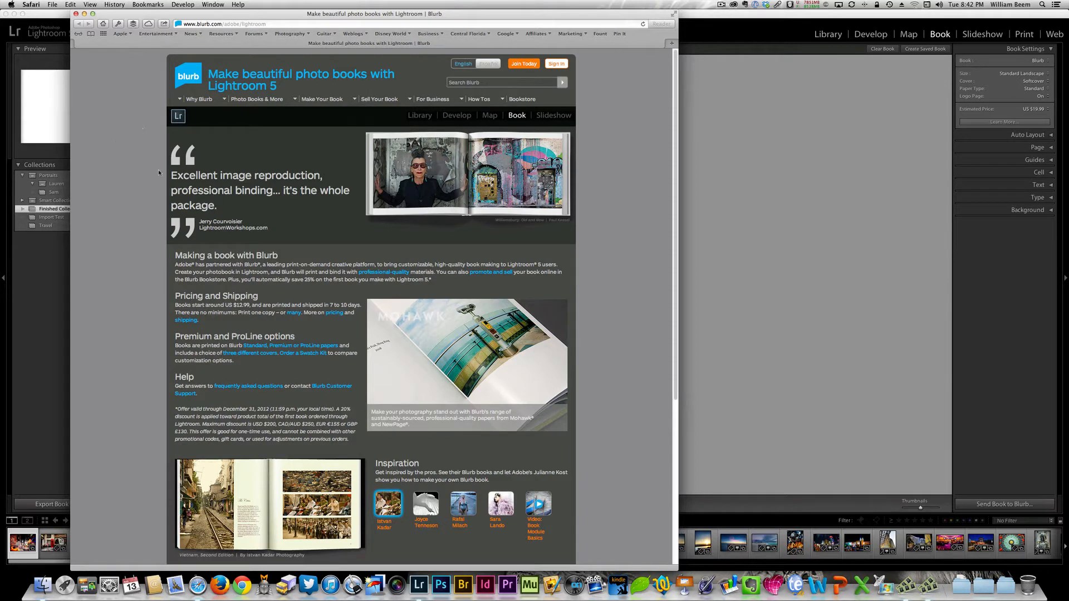
{"action": "left_click", "coordinate": [298, 355]}
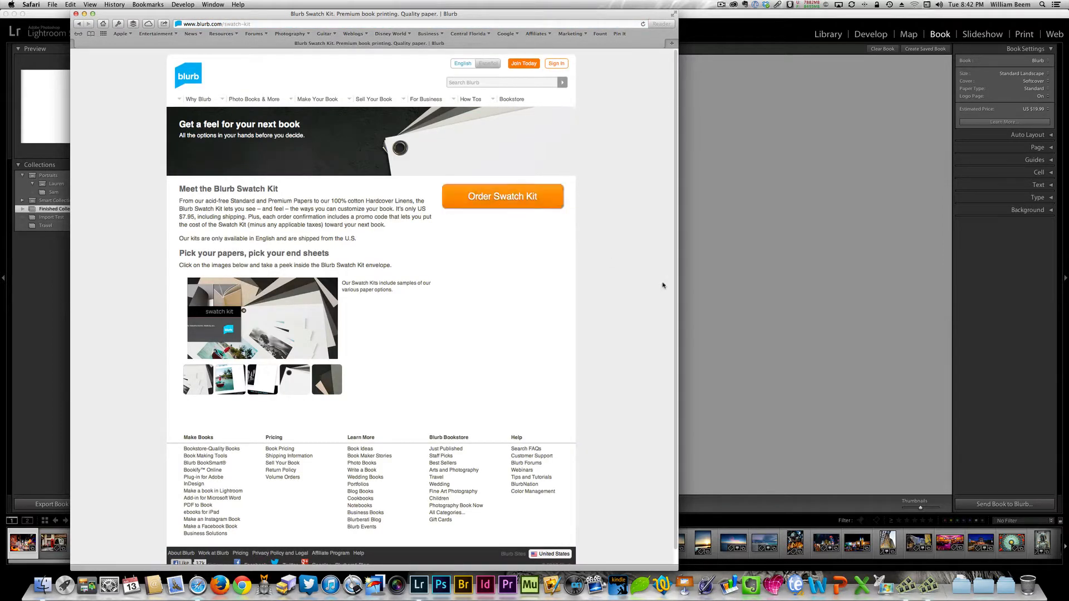
{"action": "scroll", "coordinate": [676, 296], "scroll_direction": "down", "scroll_amount": 1}
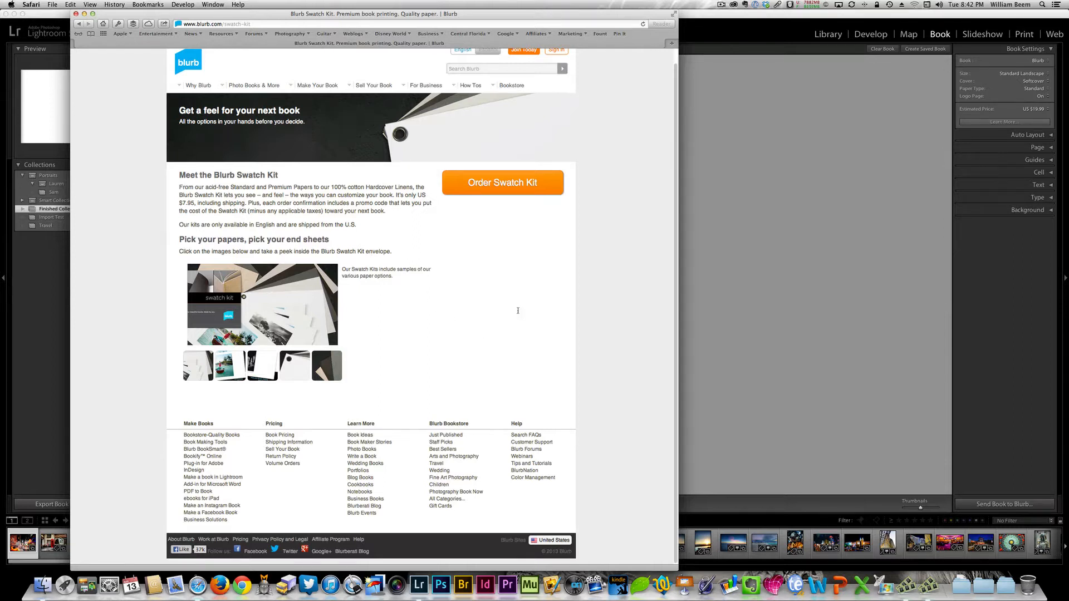
{"action": "key", "text": "super+w"}
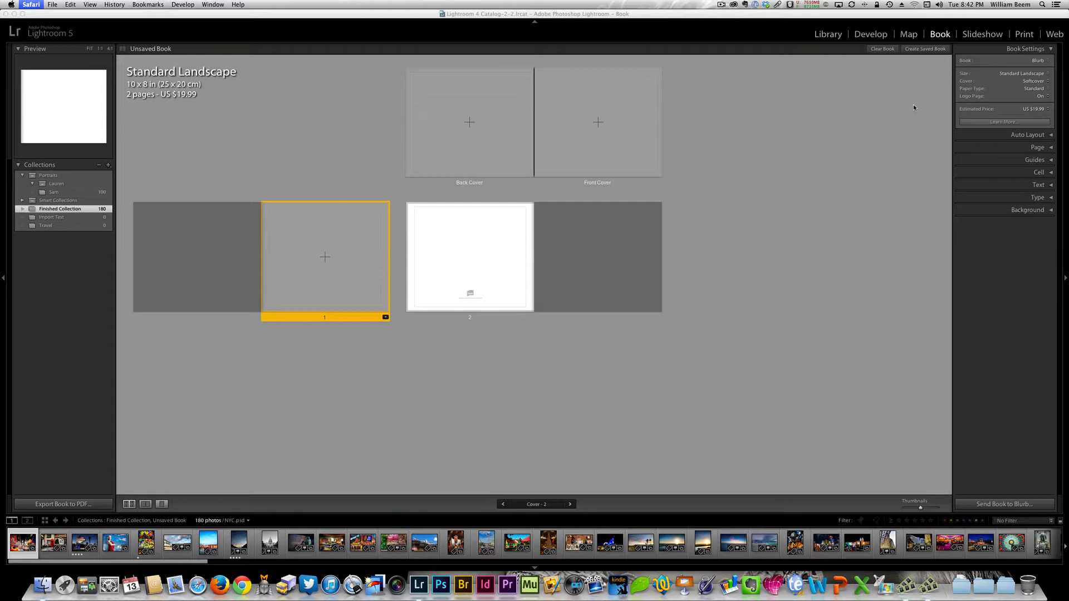
- Try the Small Square 7 x 7 in book size with relayout and change it back to Standard Landscape 10 x 8 in
{"action": "left_click", "coordinate": [1009, 73]}
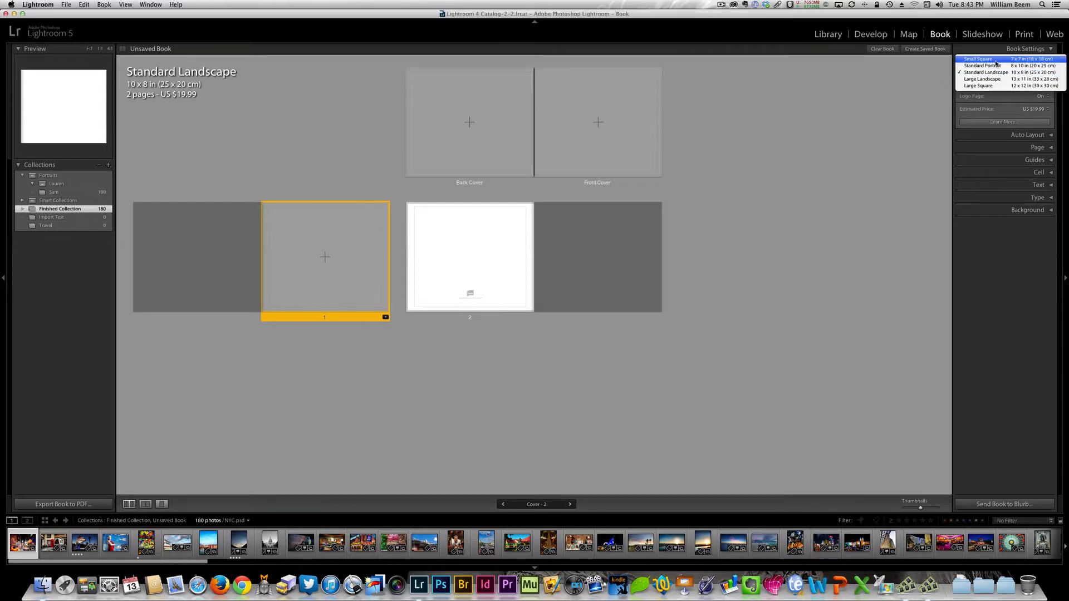
{"action": "left_click", "coordinate": [996, 59]}
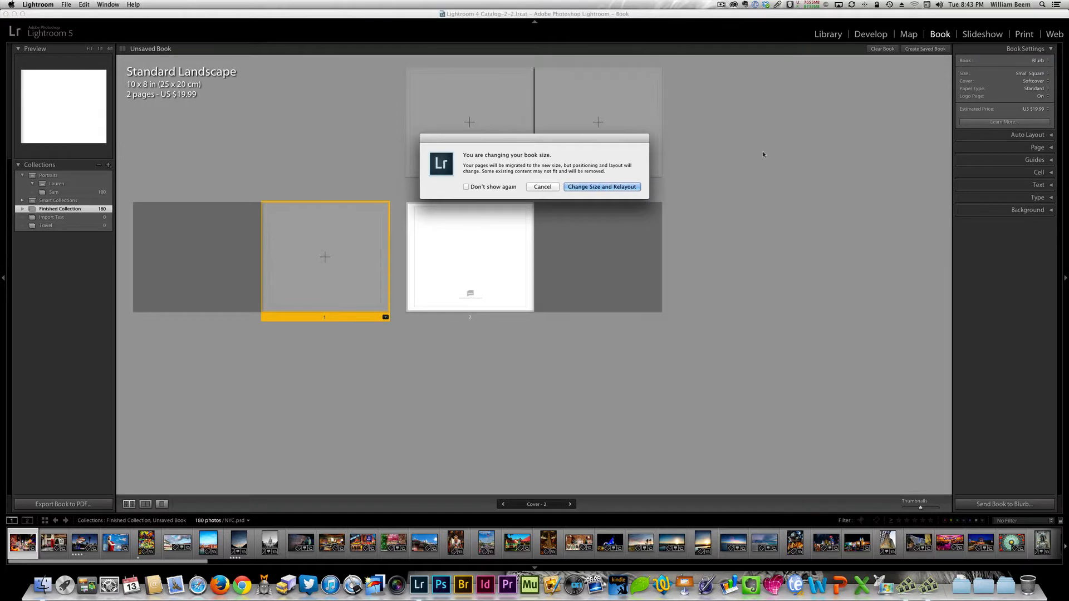
{"action": "left_click", "coordinate": [576, 188]}
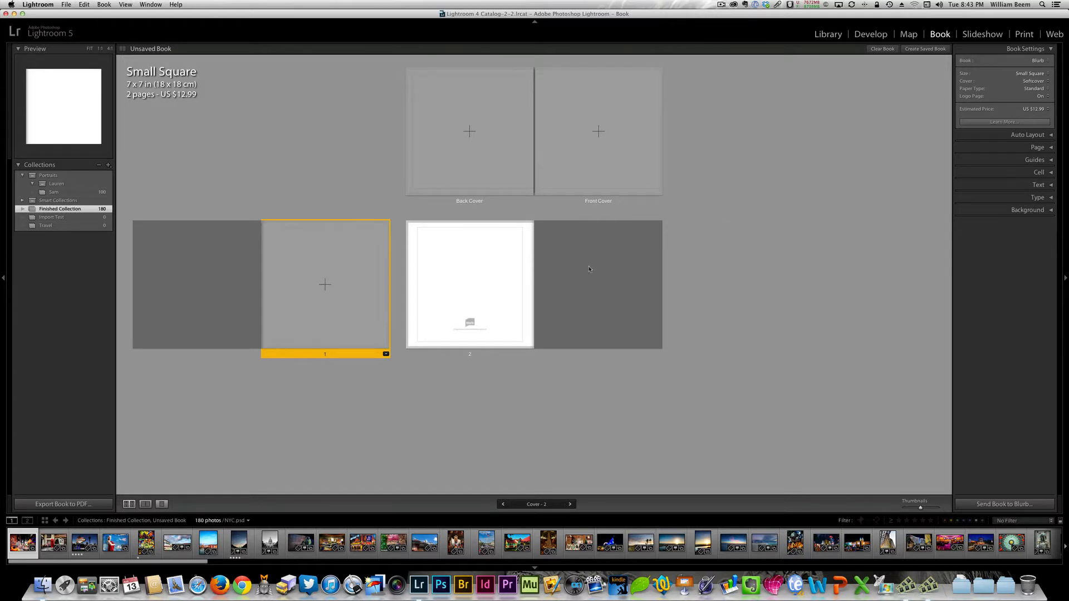
{"action": "left_click", "coordinate": [1037, 74]}
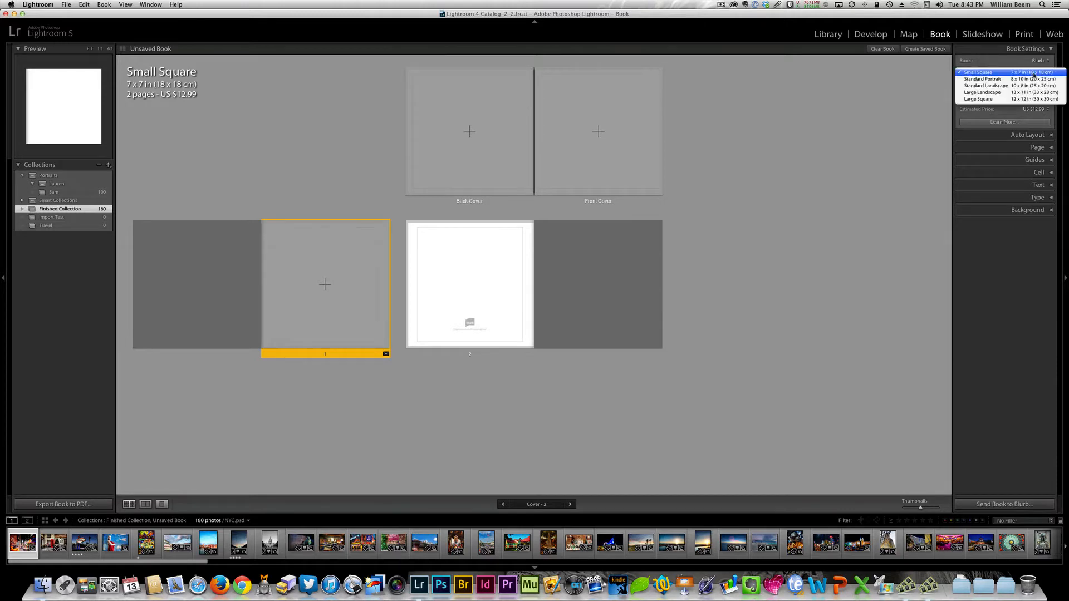
{"action": "left_click", "coordinate": [1008, 87]}
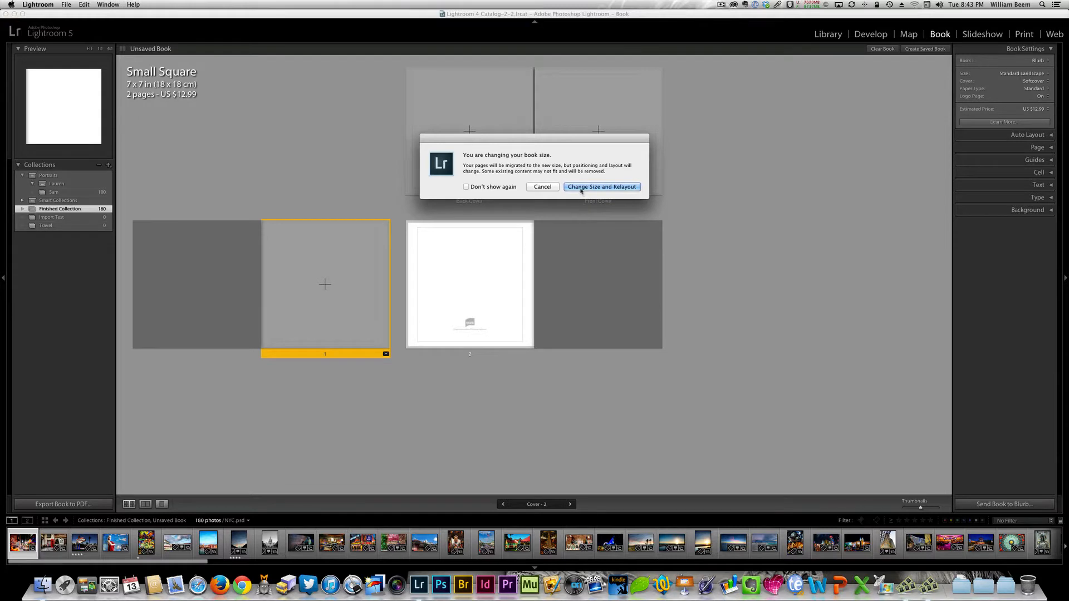
{"action": "left_click", "coordinate": [580, 188]}
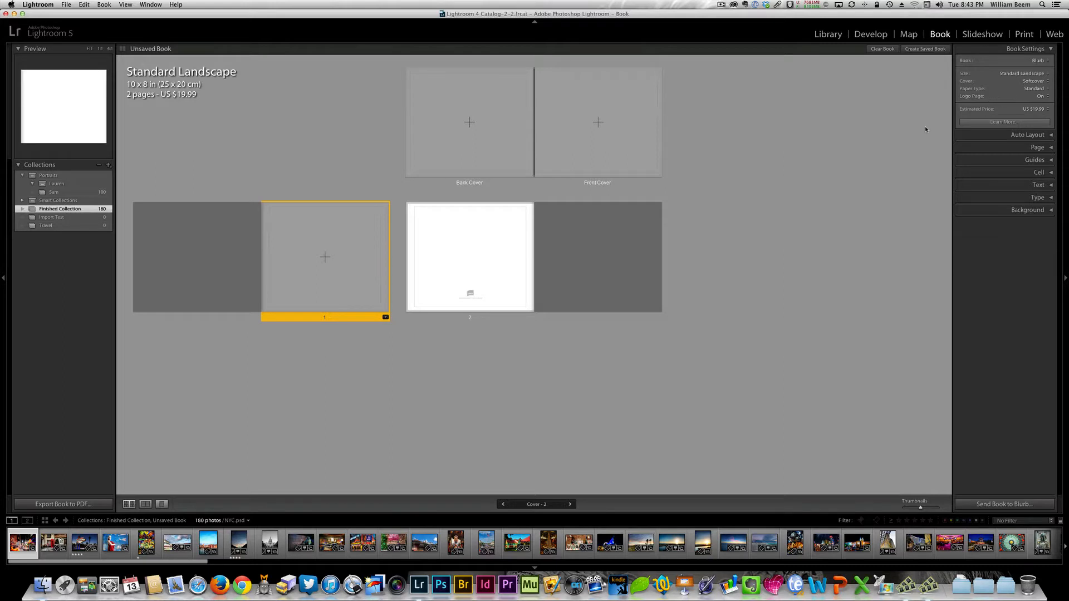
- Select the logo page and examine the currencies available for the estimated price, keeping US dollars
{"action": "left_click", "coordinate": [492, 277]}
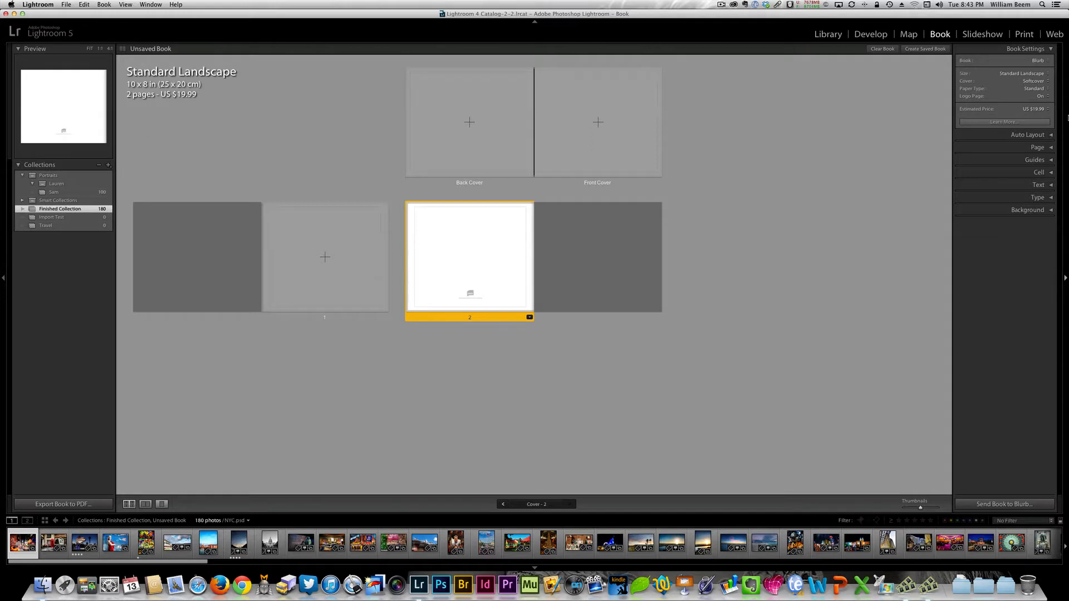
{"action": "left_click", "coordinate": [1040, 110]}
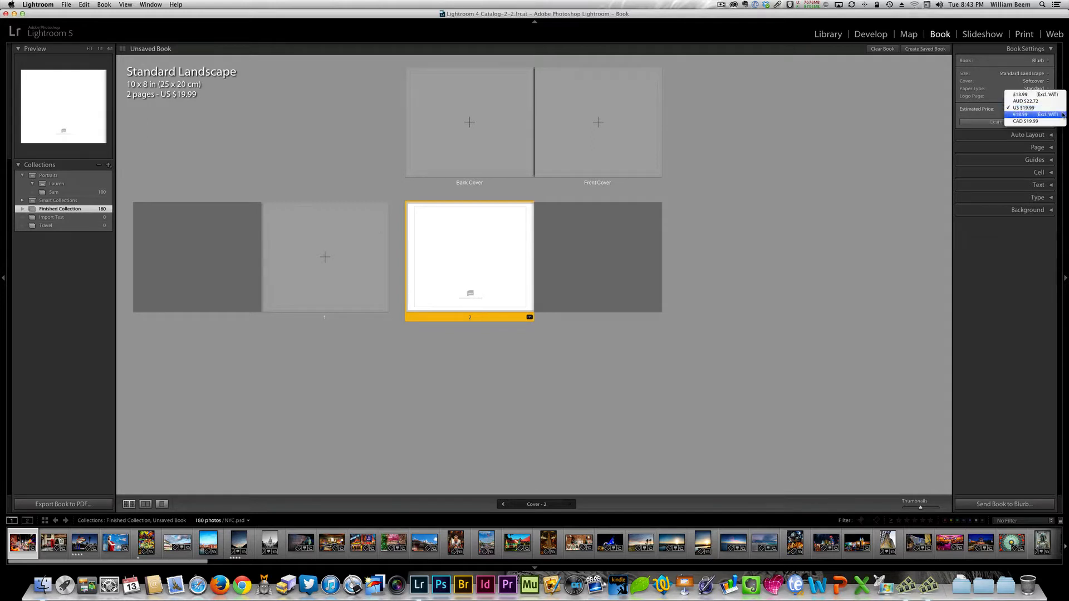
{"action": "left_click", "coordinate": [1062, 109]}
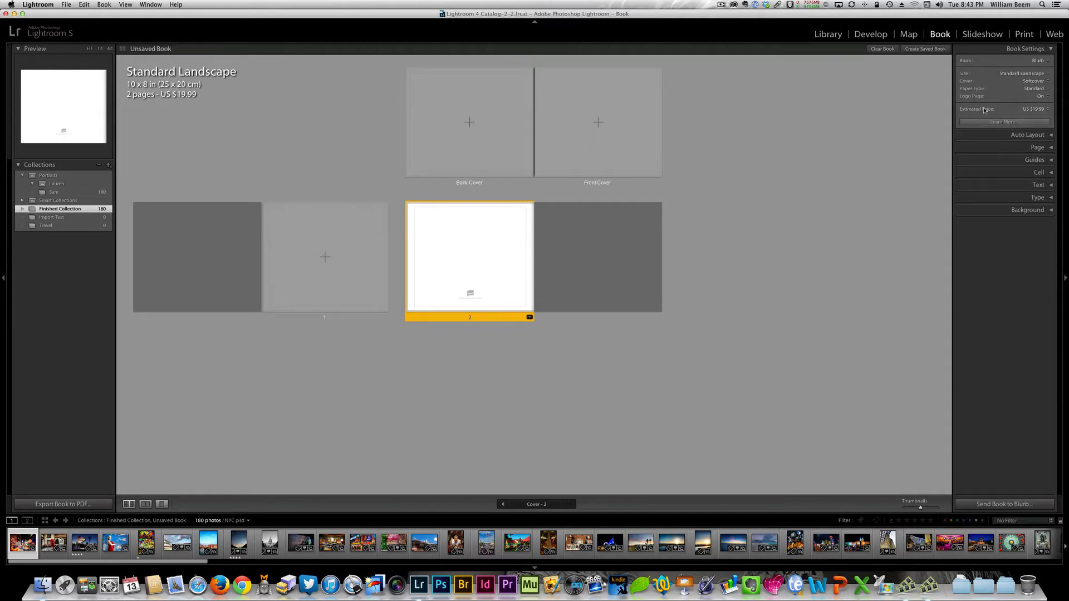
- Try setting the logo page to None and switch it back to On (Price Discounted)
{"action": "left_click", "coordinate": [1044, 97]}
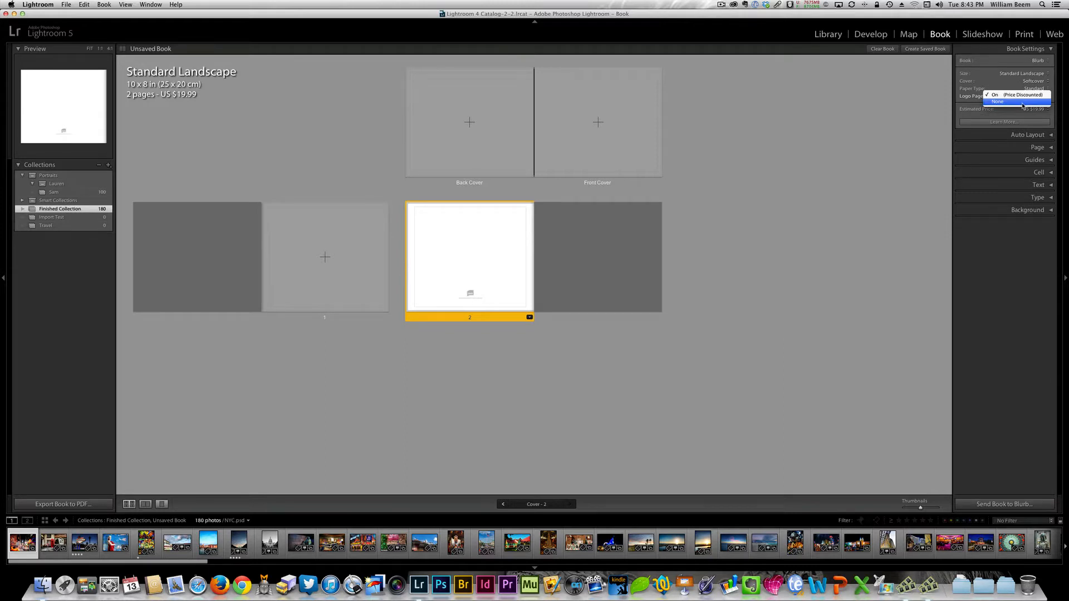
{"action": "left_click", "coordinate": [1021, 102]}
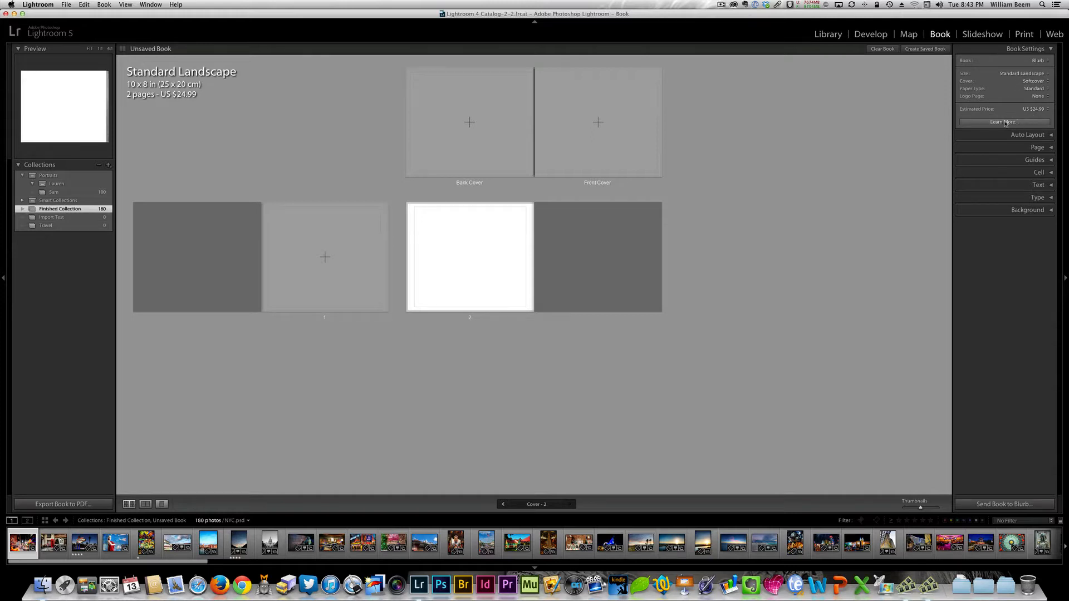
{"action": "left_click", "coordinate": [1031, 99]}
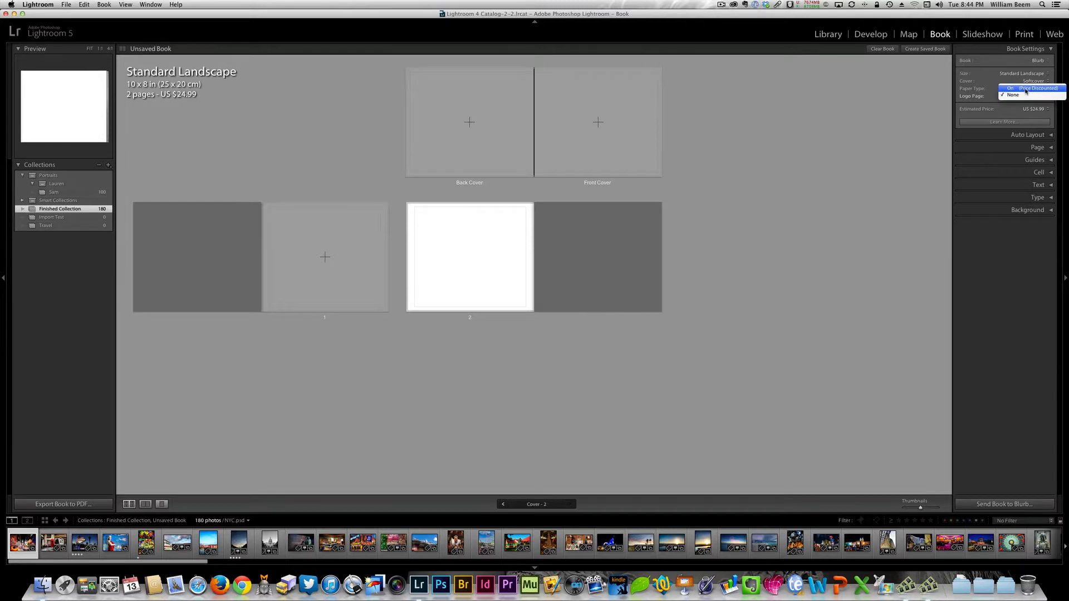
{"action": "left_click", "coordinate": [1026, 91]}
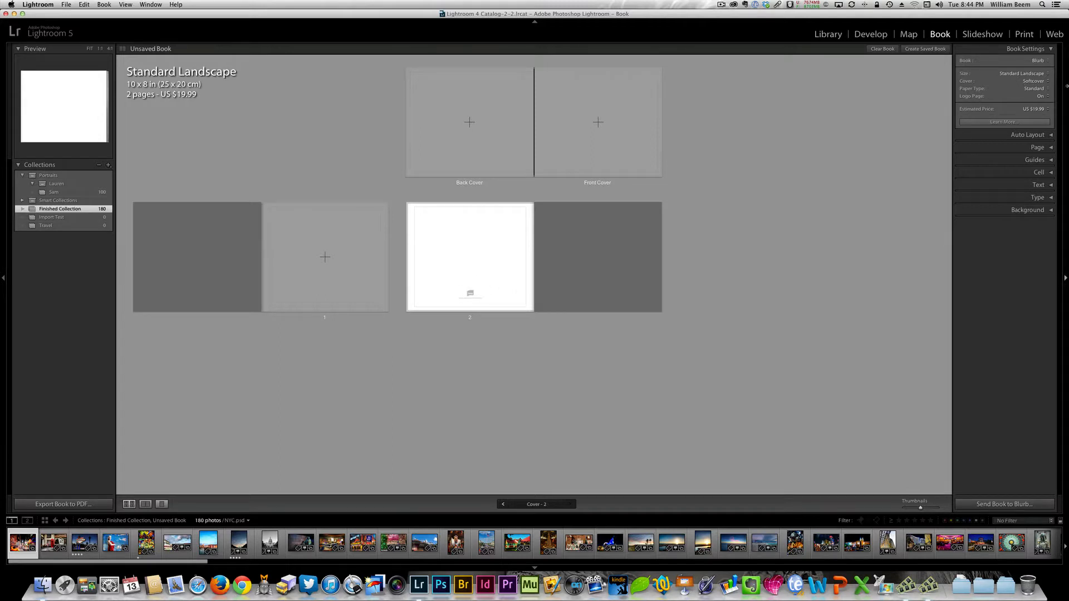
- Collapse the book settings and auto-fill the book with the One Photo Per Page layout preset, returning to the first pages
{"action": "left_click", "coordinate": [1050, 50]}
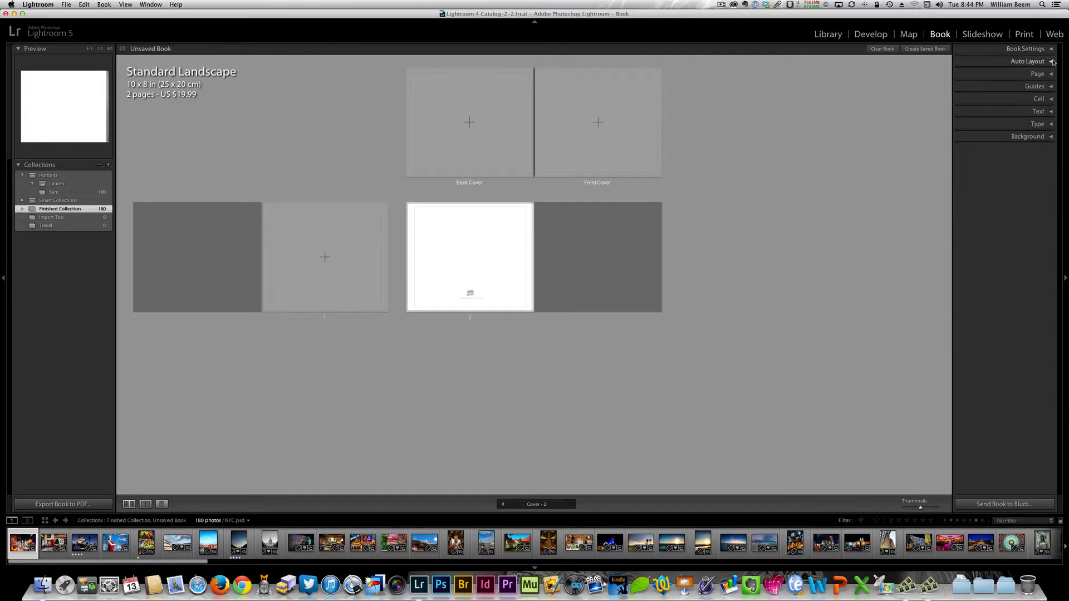
{"action": "left_click", "coordinate": [1050, 61]}
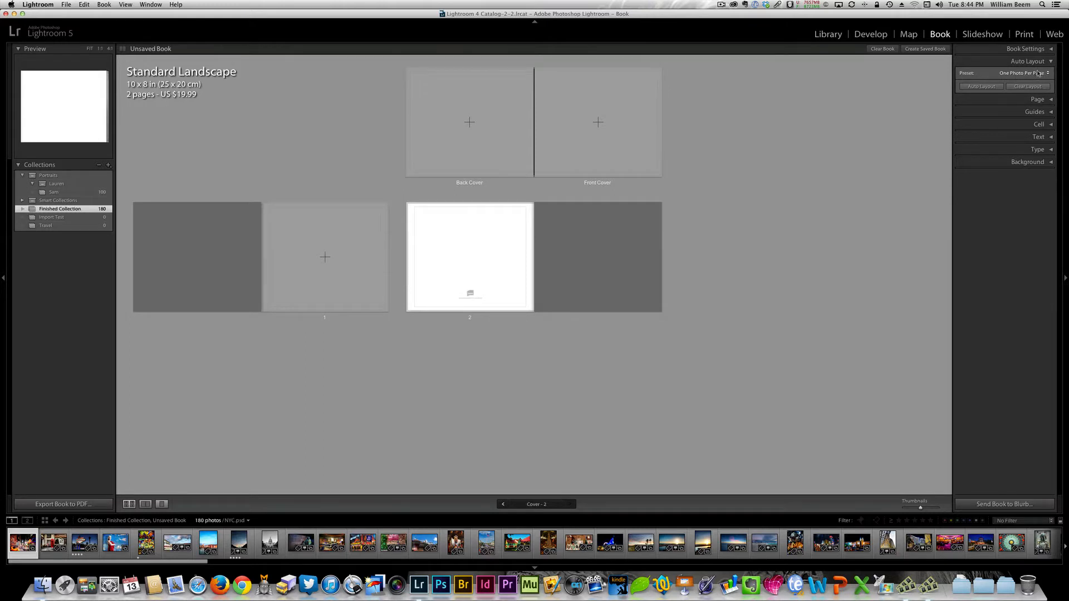
{"action": "left_click", "coordinate": [980, 87]}
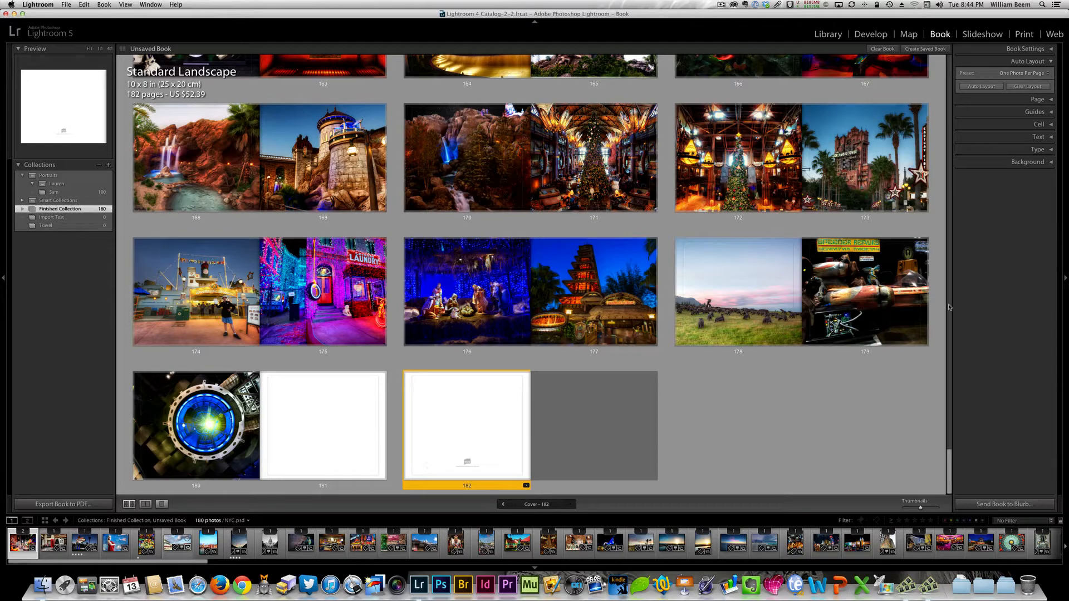
{"action": "left_click", "coordinate": [950, 330]}
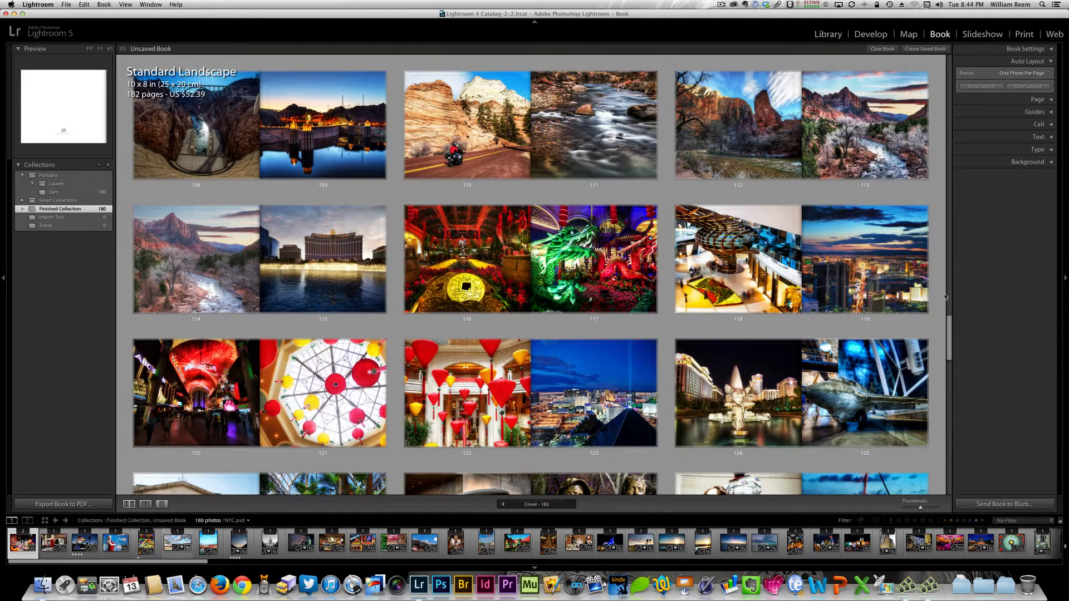
{"action": "left_click_drag", "start_coordinate": [949, 328], "coordinate": [973, 39]}
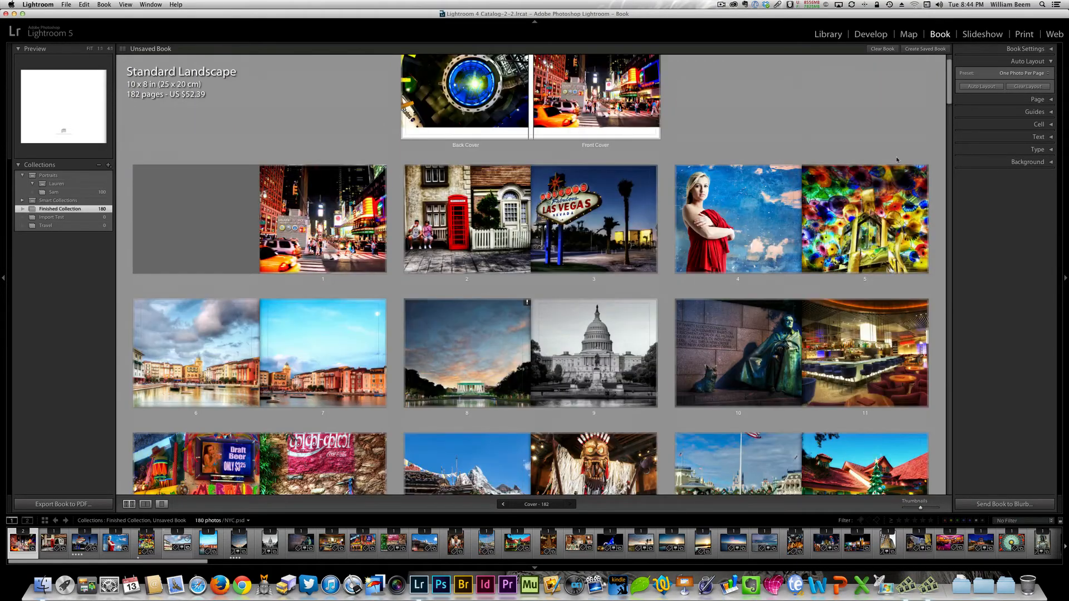
- Check the estimated price in the book settings and examine the available Auto Layout presets, keeping One Photo Per Page
{"action": "left_click", "coordinate": [1051, 50]}
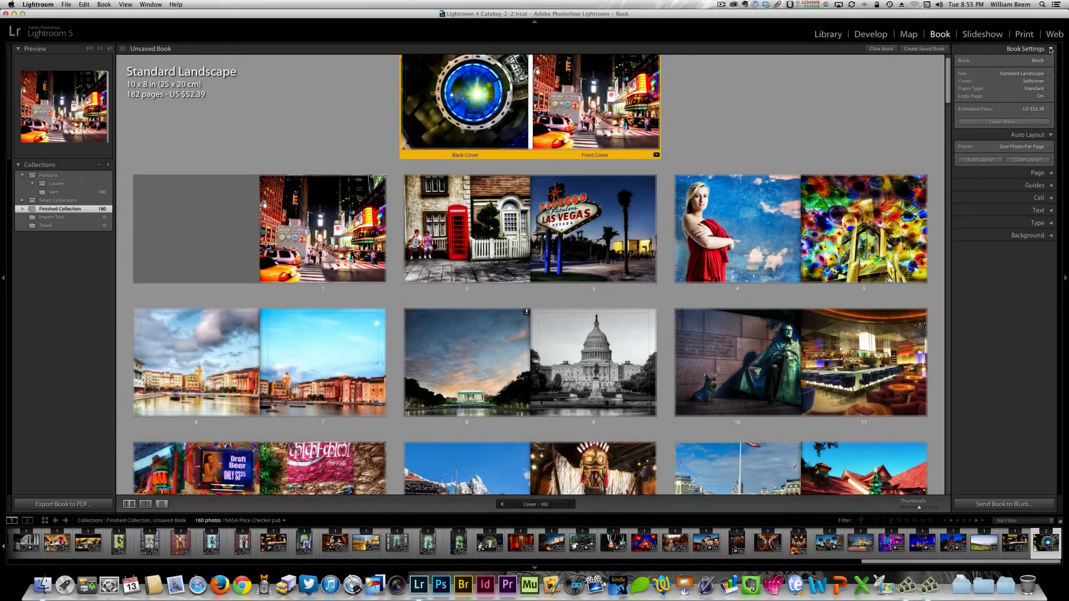
{"action": "left_click", "coordinate": [1051, 50]}
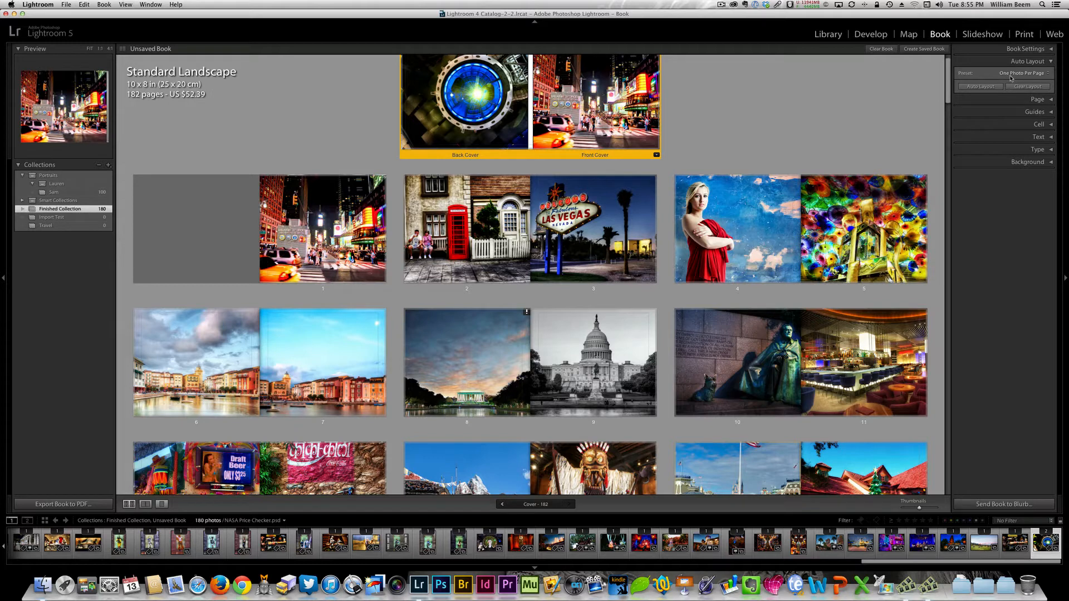
{"action": "left_click", "coordinate": [1049, 74]}
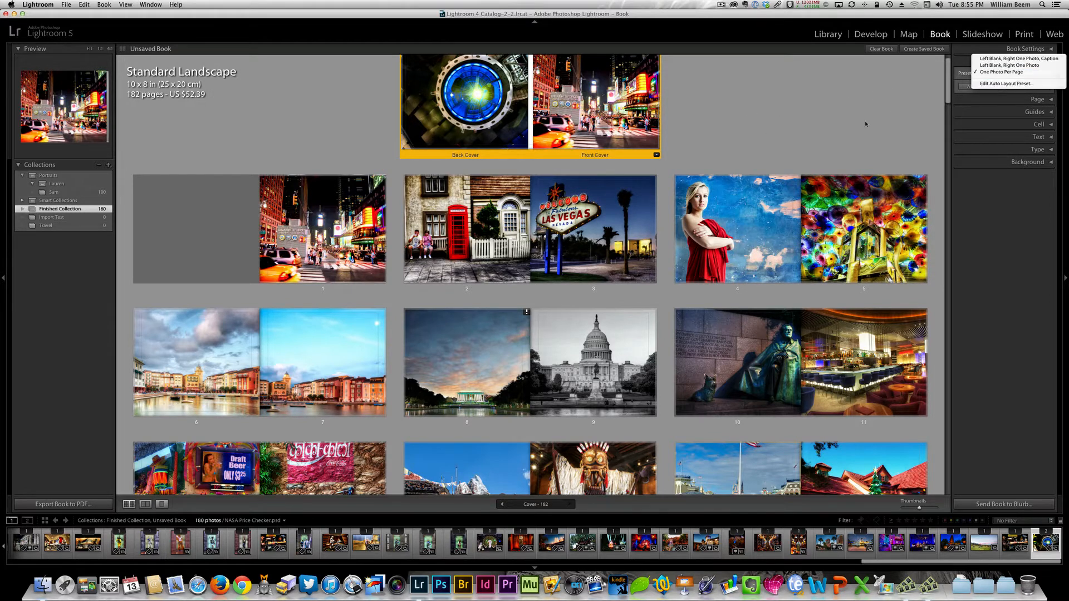
{"action": "left_click", "coordinate": [834, 116]}
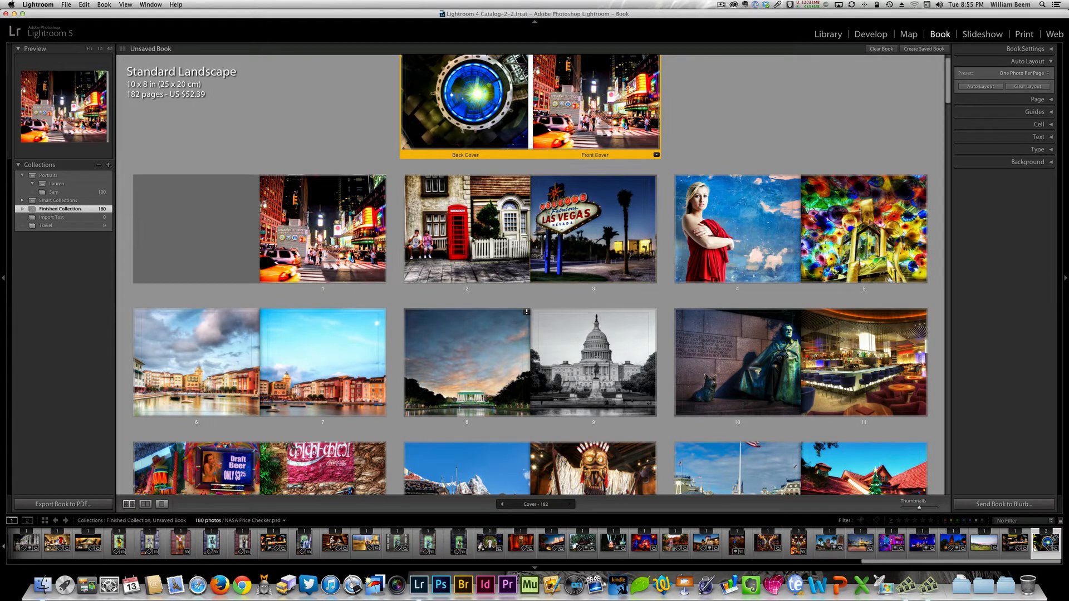
- Open the layout choices for page 1 and check the Favorites and Clean categories
{"action": "left_click", "coordinate": [323, 255]}
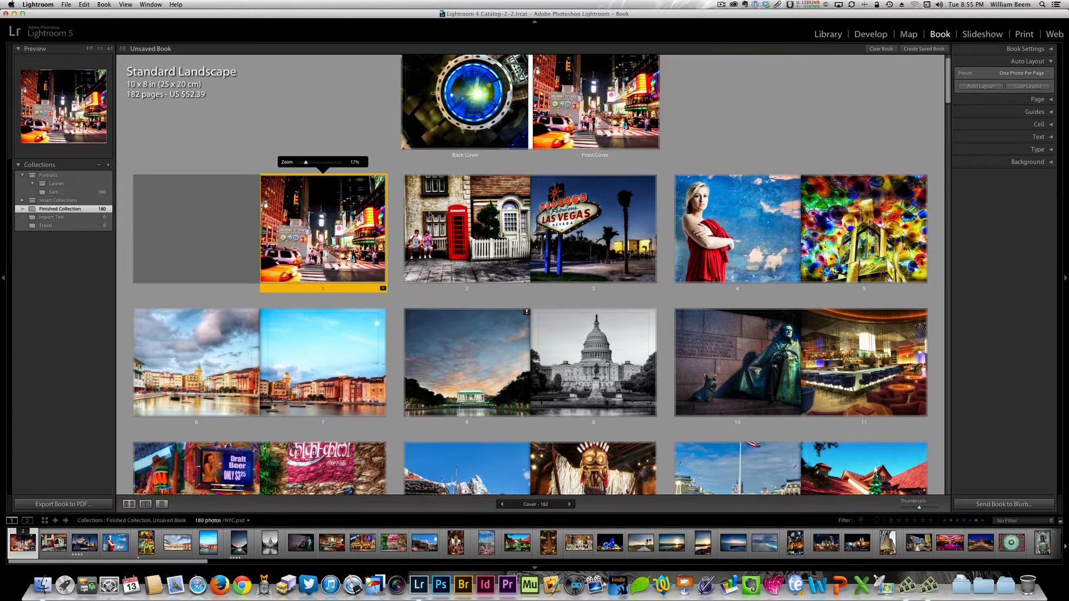
{"action": "left_click", "coordinate": [382, 289]}
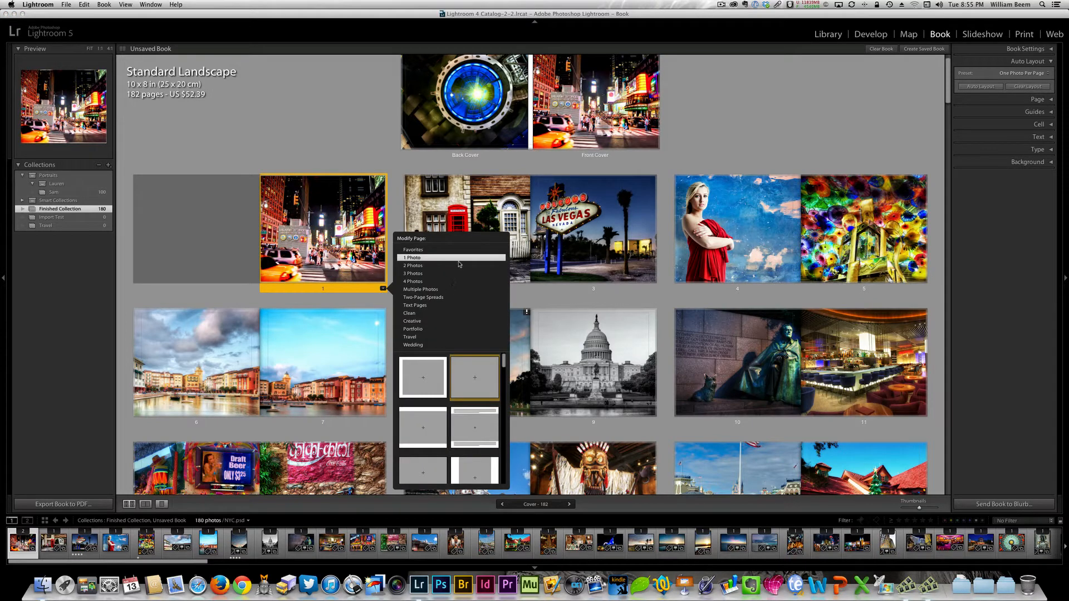
{"action": "left_click", "coordinate": [425, 250]}
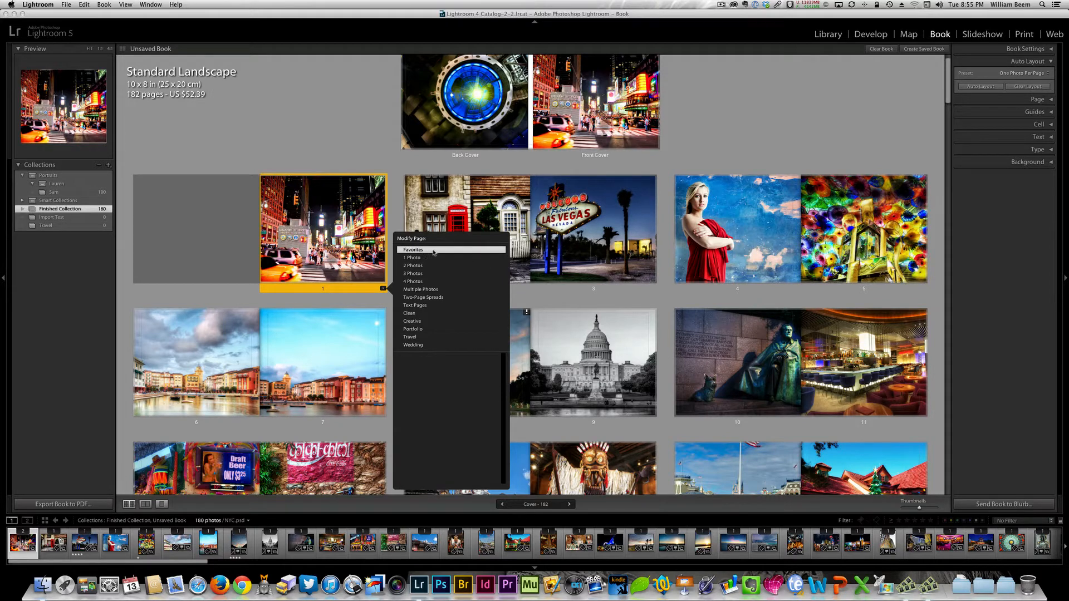
{"action": "left_click", "coordinate": [480, 315]}
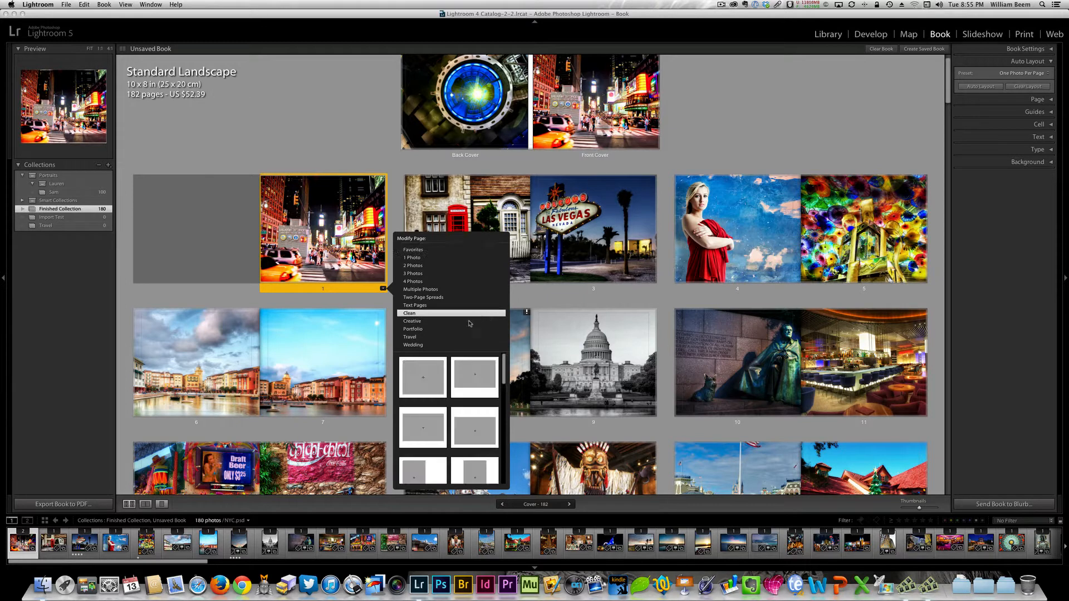
- Examine the full range of 1 Photo layouts available for page 1
{"action": "left_click", "coordinate": [416, 259]}
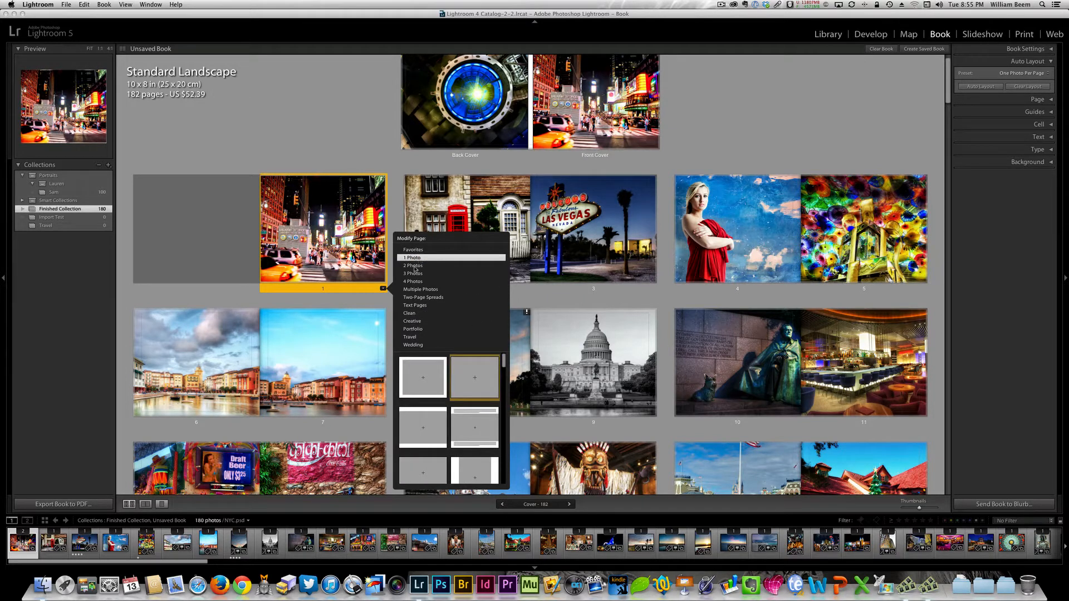
{"action": "scroll", "coordinate": [506, 370], "scroll_direction": "down", "scroll_amount": 3}
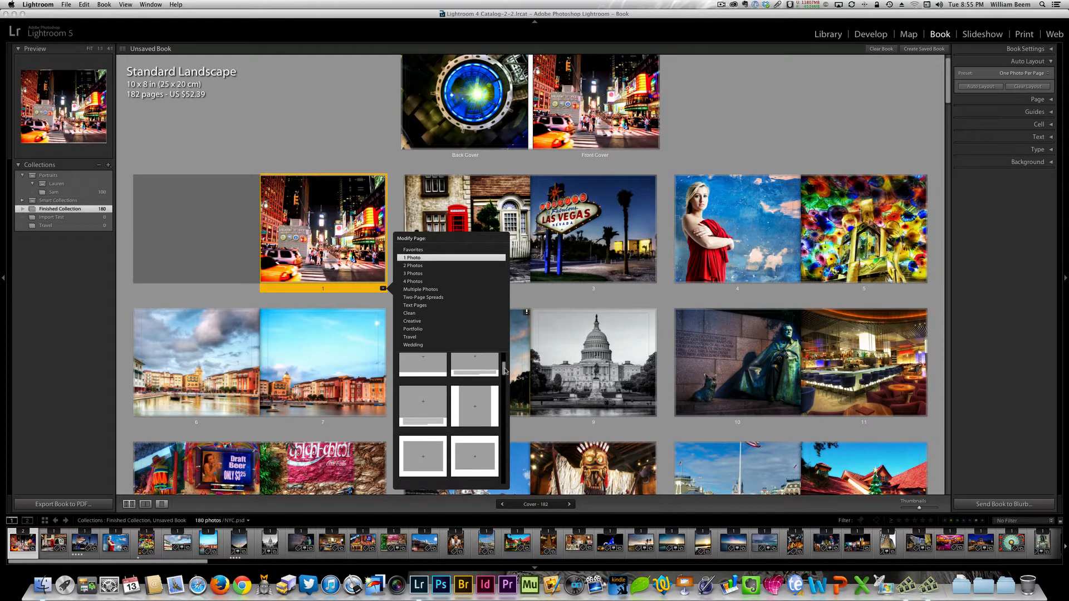
{"action": "left_click_drag", "start_coordinate": [505, 371], "coordinate": [505, 373]}
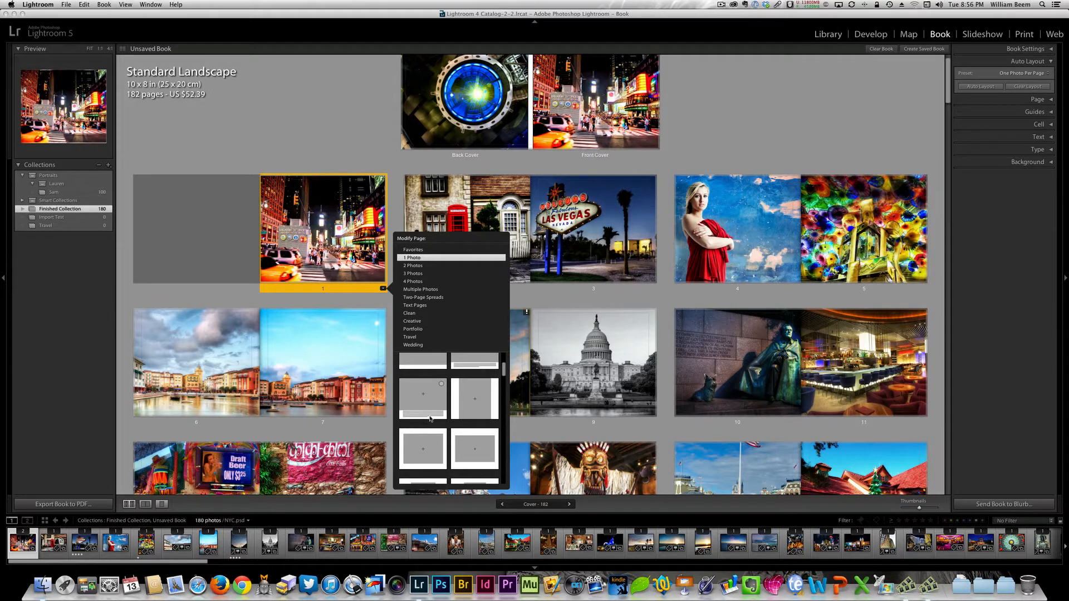
{"action": "left_click_drag", "start_coordinate": [504, 373], "coordinate": [503, 401]}
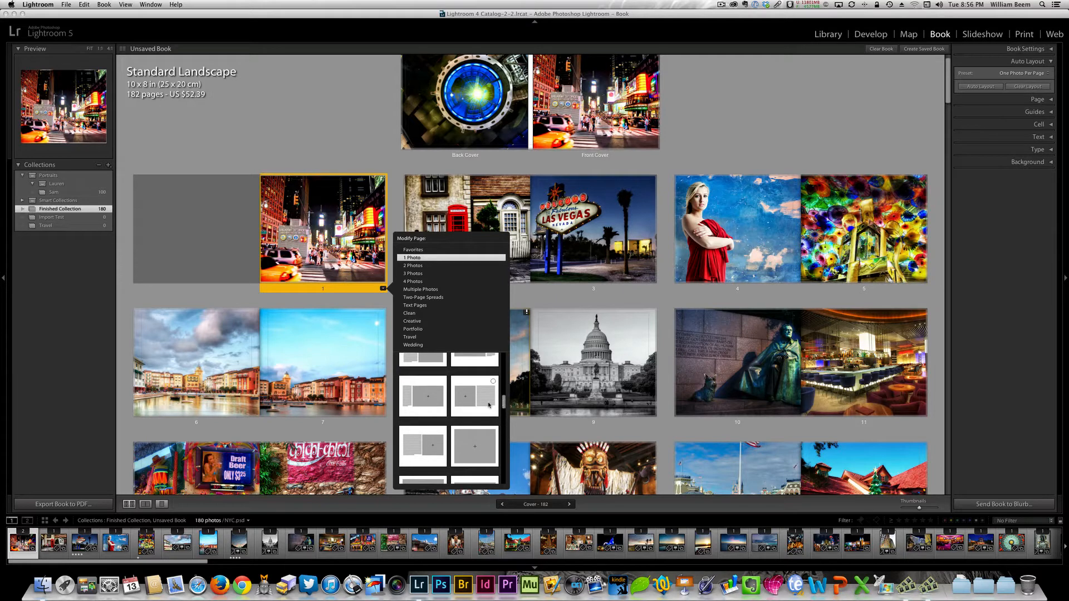
{"action": "mouse_move", "coordinate": [492, 387]}
{"action": "left_click", "coordinate": [494, 431]}
{"action": "left_click_drag", "start_coordinate": [504, 411], "coordinate": [502, 478]}
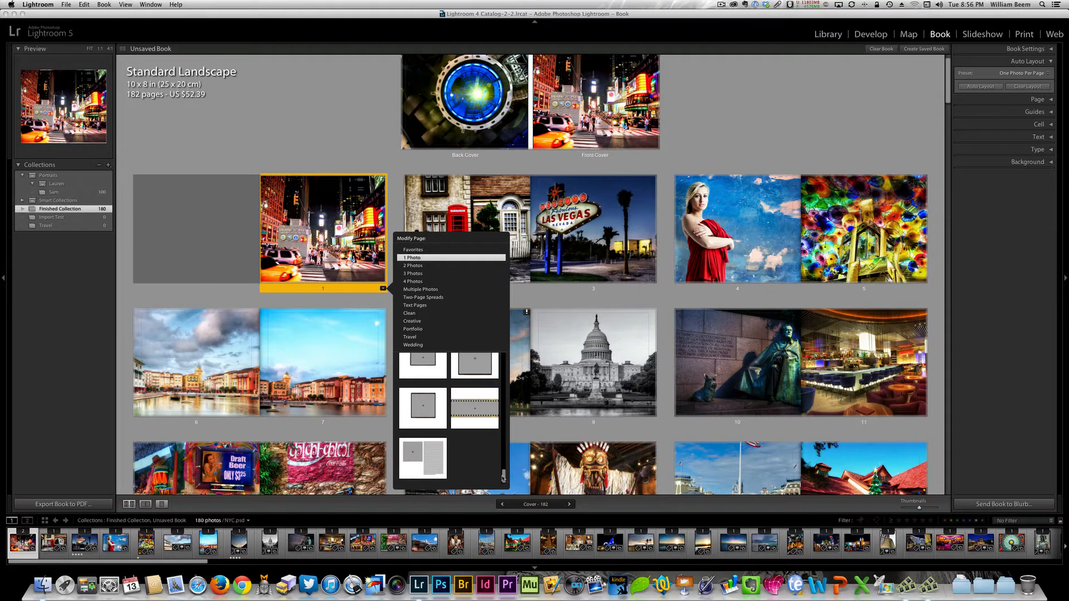
{"action": "left_click_drag", "start_coordinate": [504, 479], "coordinate": [505, 393]}
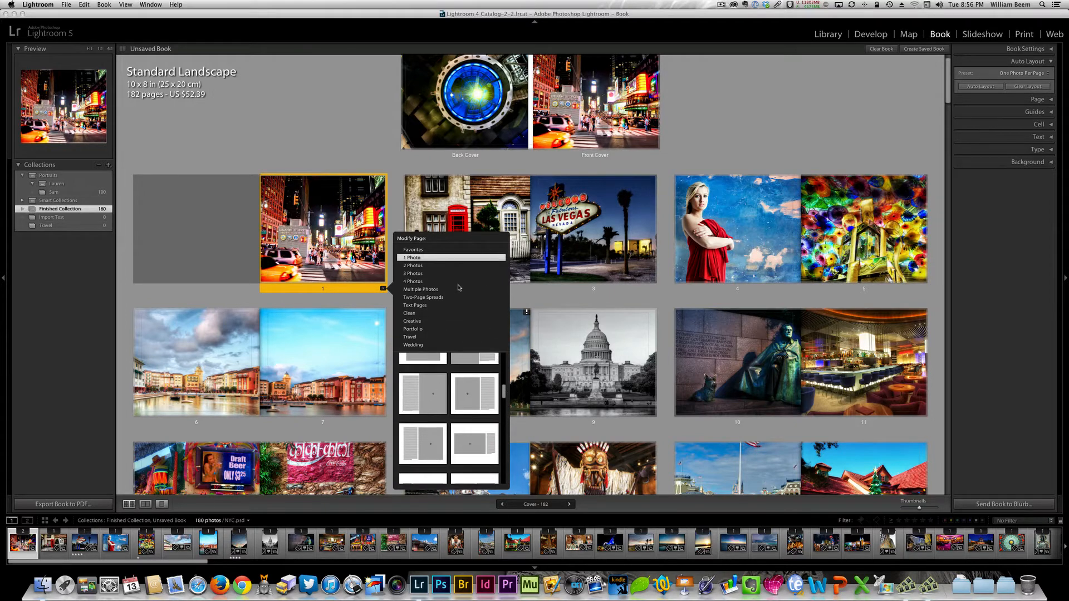
- Examine the 2 Photos, 3 Photos, 4 Photos and Multiple Photos layouts available for page 1
{"action": "left_click", "coordinate": [422, 266]}
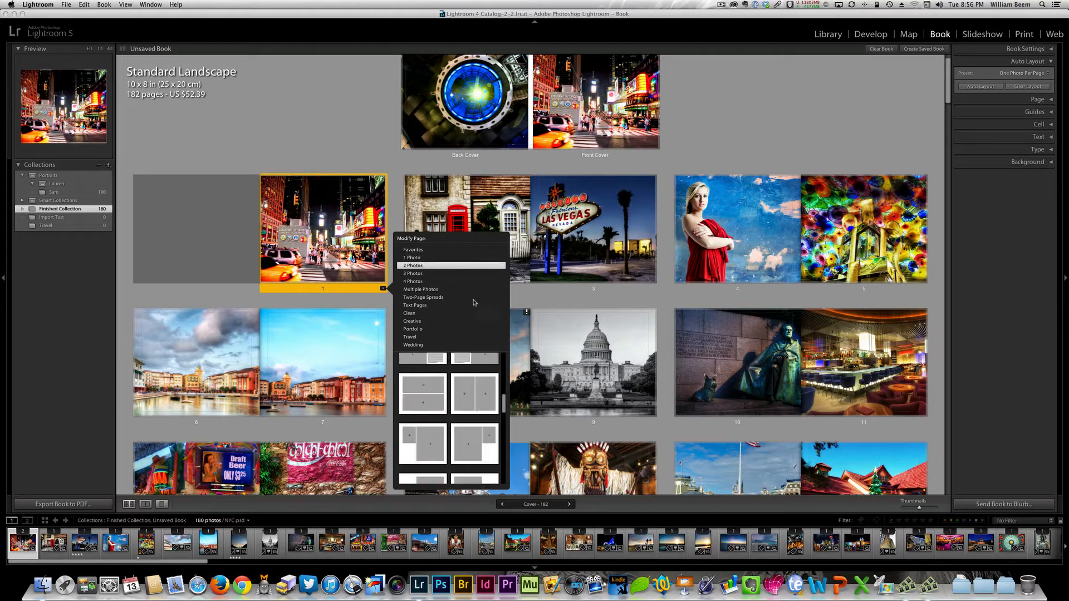
{"action": "left_click_drag", "start_coordinate": [503, 403], "coordinate": [504, 360]}
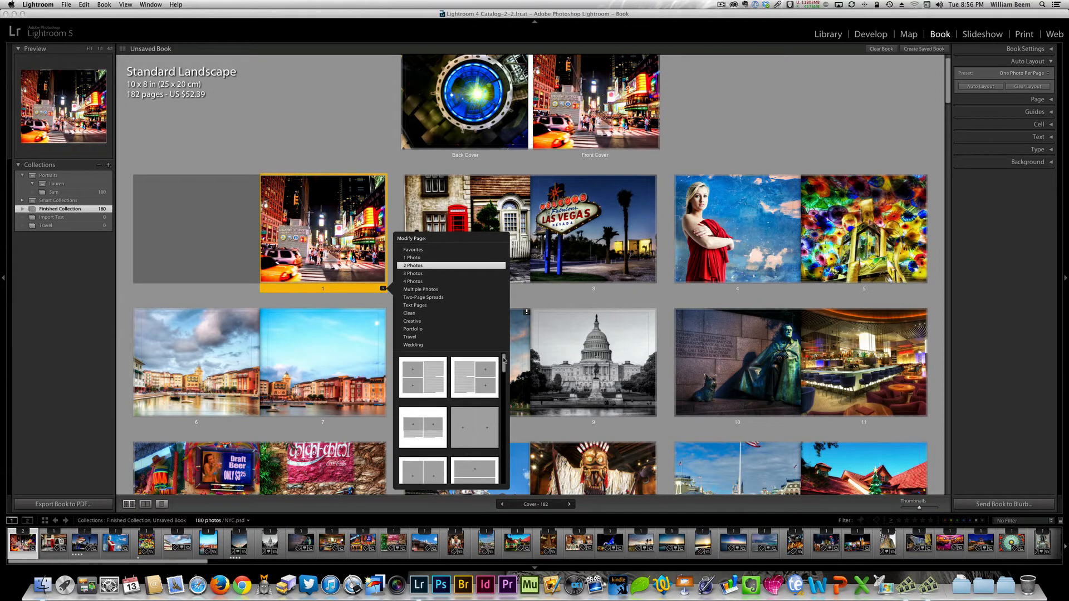
{"action": "left_click", "coordinate": [410, 273]}
{"action": "left_click", "coordinate": [414, 282]}
{"action": "left_click", "coordinate": [432, 290]}
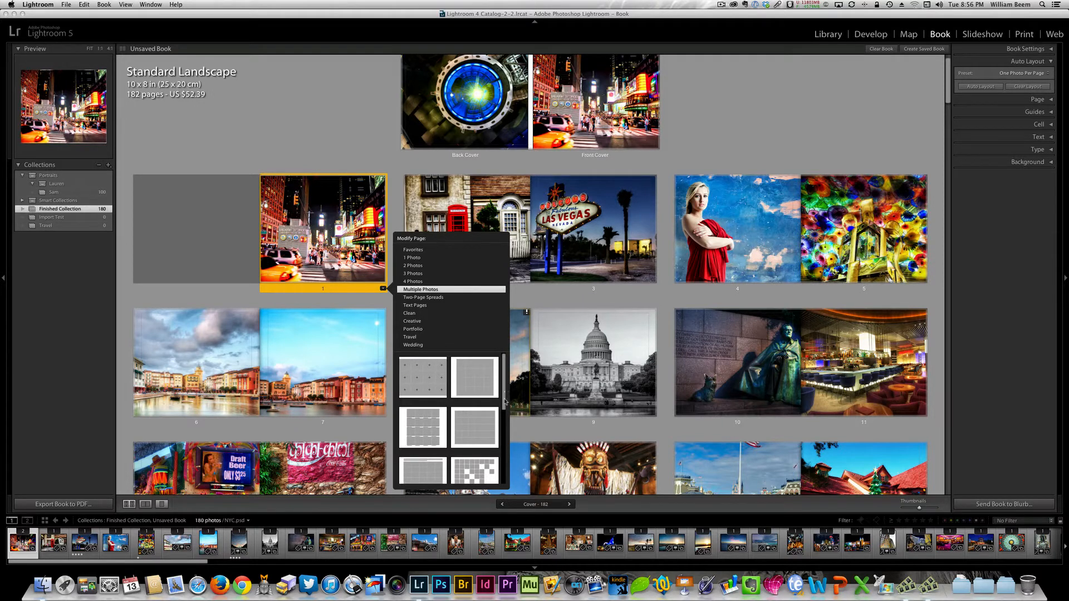
{"action": "left_click_drag", "start_coordinate": [506, 405], "coordinate": [504, 421]}
{"action": "scroll", "coordinate": [495, 415], "scroll_direction": "down", "scroll_amount": 2}
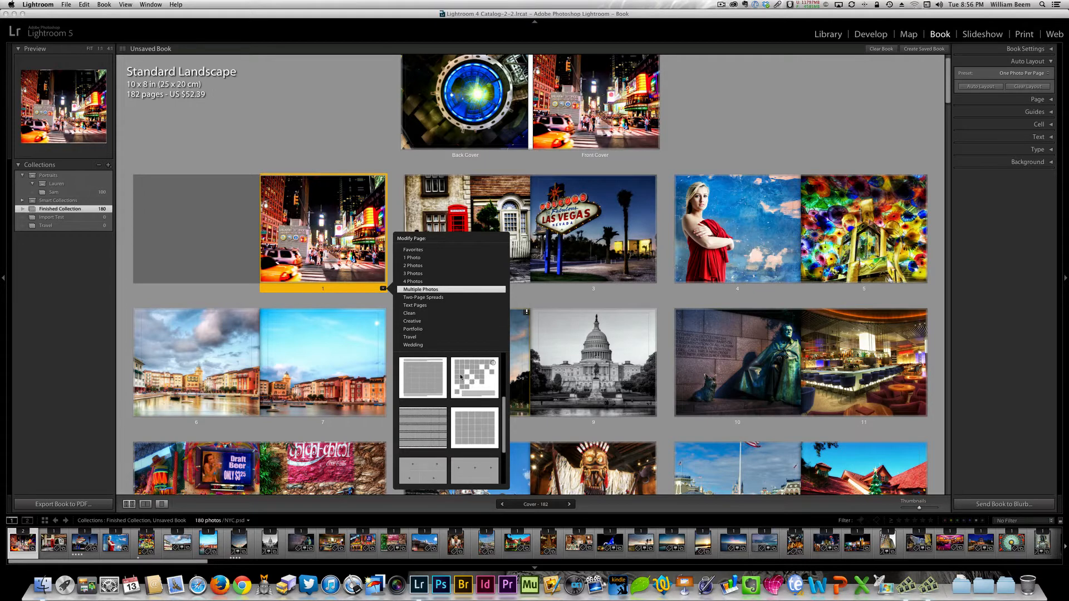
{"action": "scroll", "coordinate": [486, 405], "scroll_direction": "down", "scroll_amount": 1}
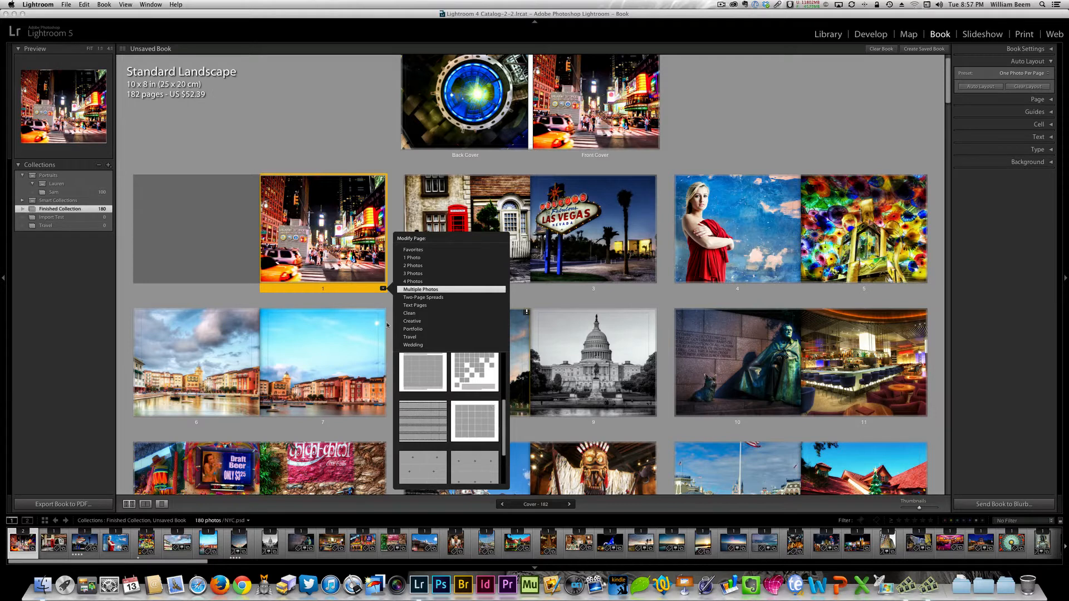
- Examine the Two-Page Spreads and Text Pages layouts available for page 1
{"action": "left_click", "coordinate": [437, 298]}
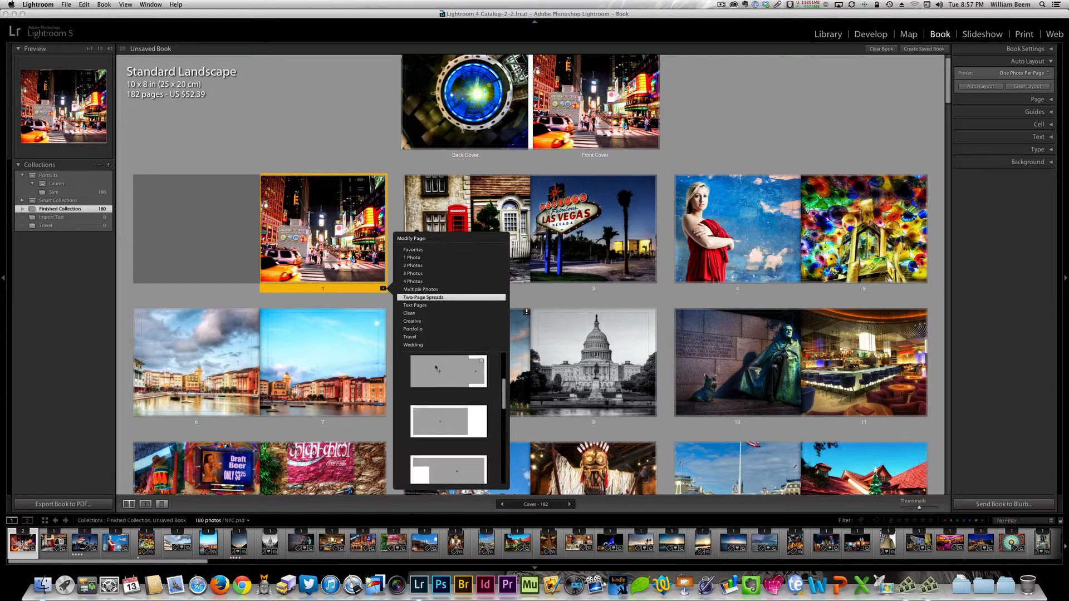
{"action": "left_click_drag", "start_coordinate": [509, 391], "coordinate": [506, 360]}
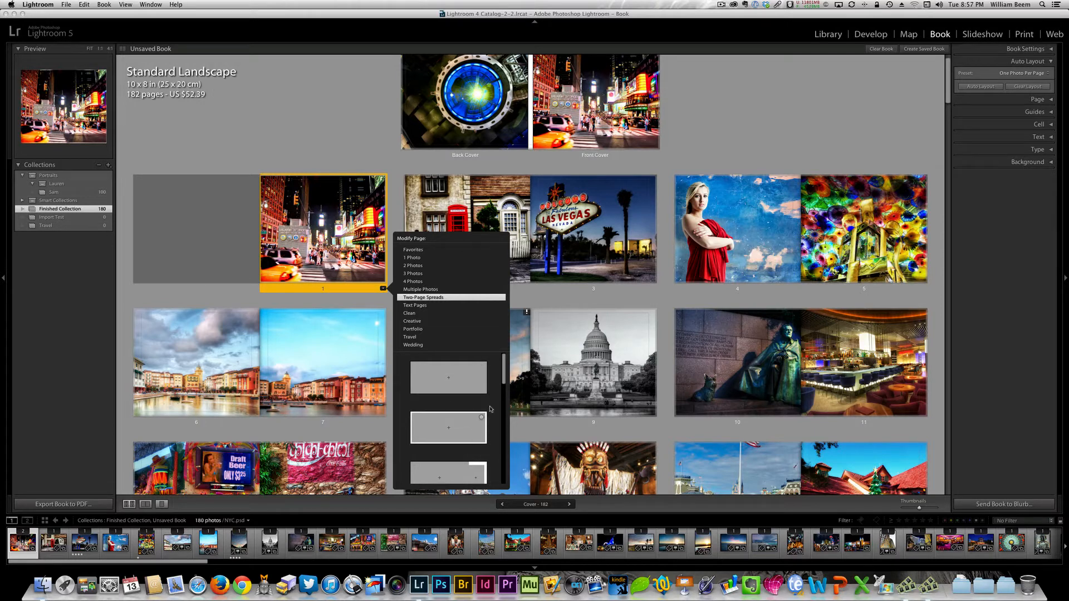
{"action": "scroll", "coordinate": [492, 403], "scroll_direction": "down", "scroll_amount": 3}
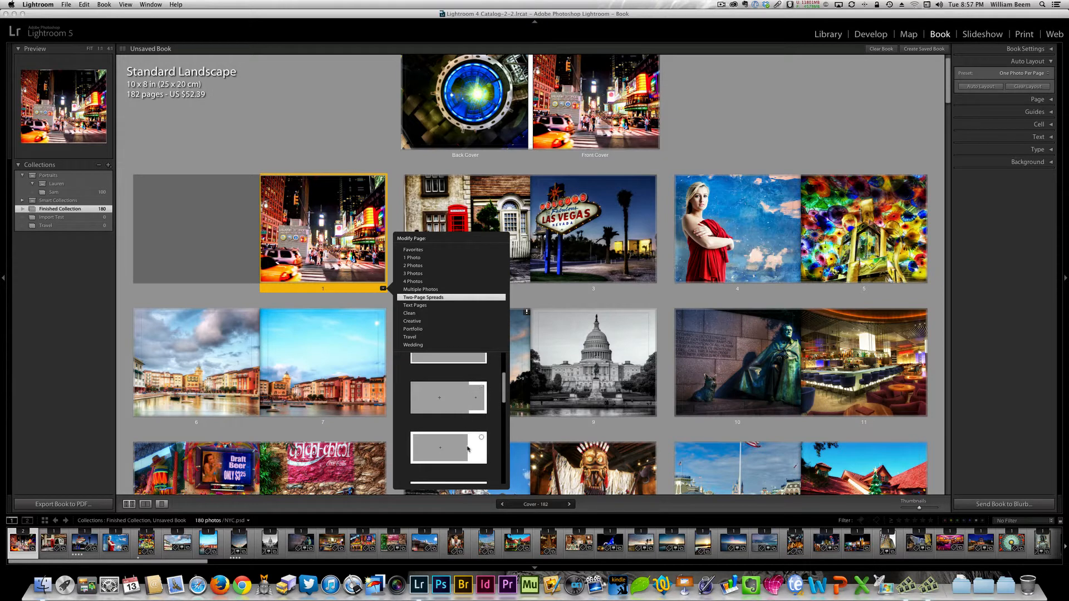
{"action": "scroll", "coordinate": [503, 399], "scroll_direction": "down", "scroll_amount": 3}
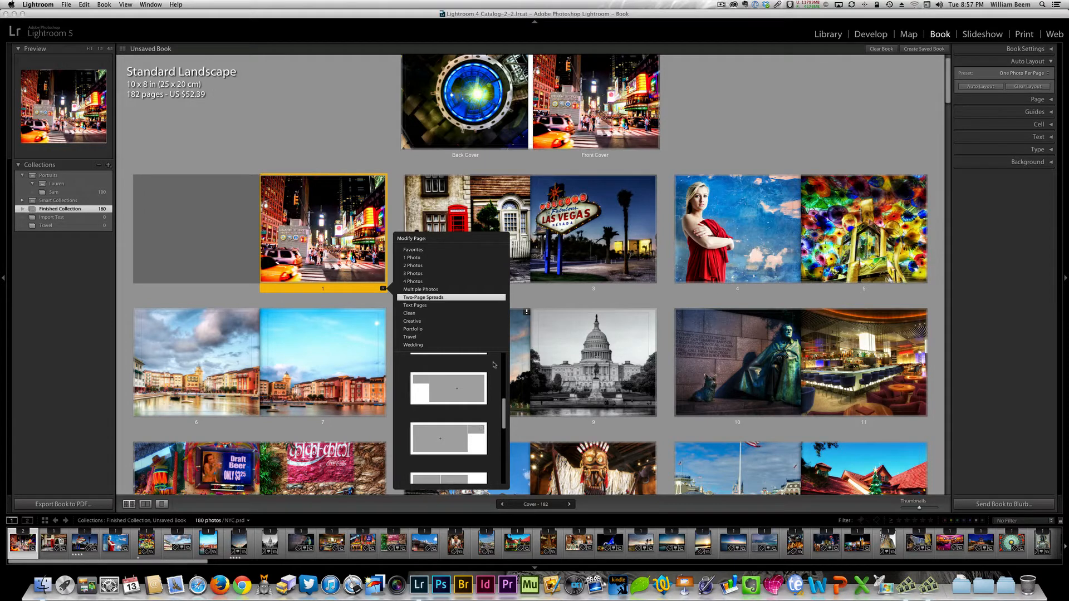
{"action": "left_click", "coordinate": [426, 306]}
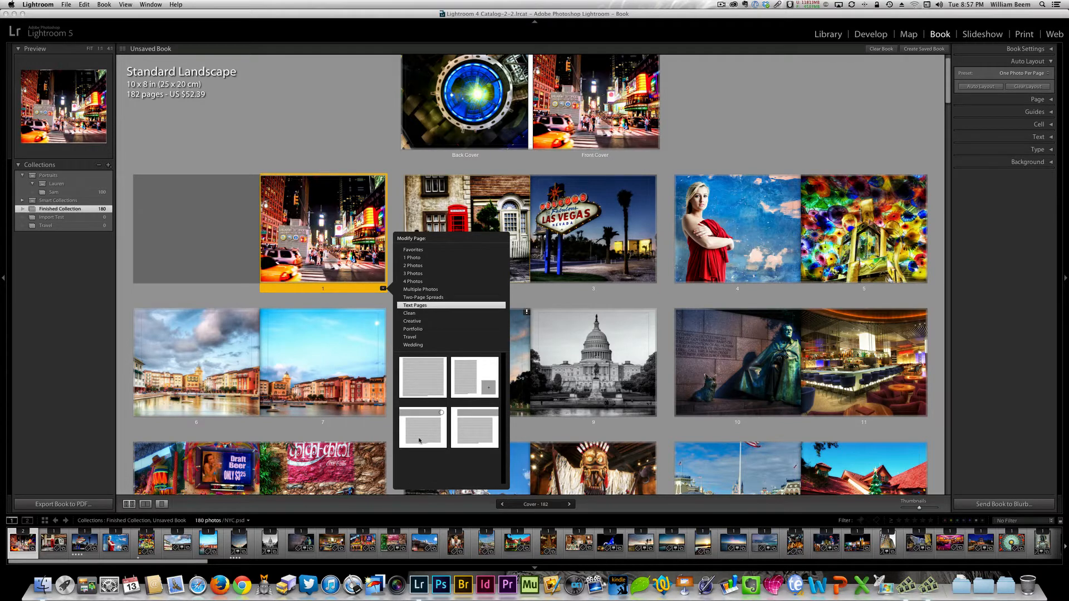
- Look through the Clean layouts and apply the Creative layout with one centred, dark-framed square photo to page 1
{"action": "left_click", "coordinate": [421, 314]}
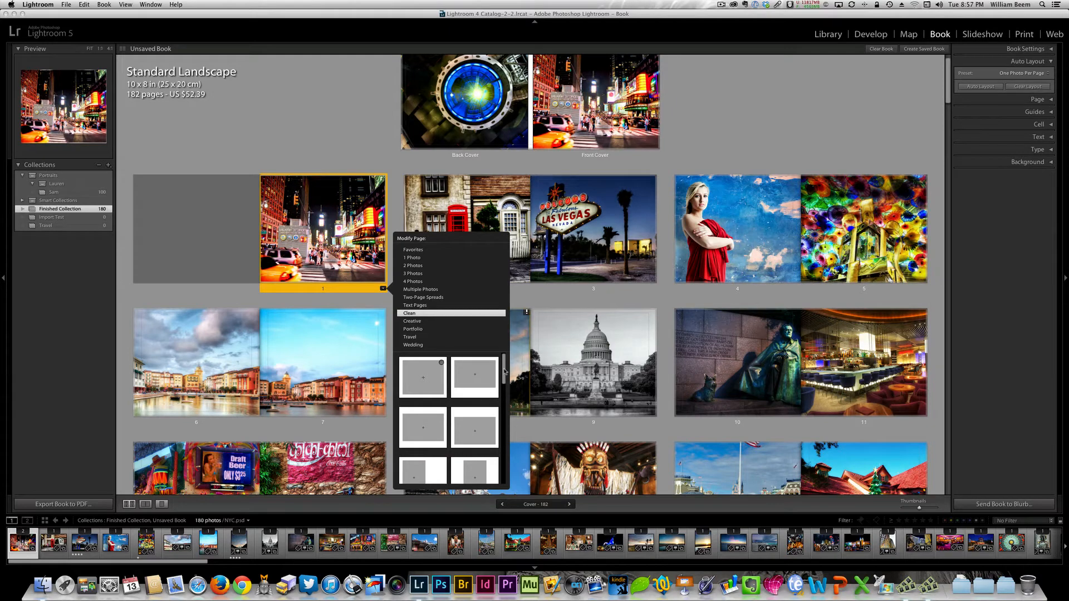
{"action": "scroll", "coordinate": [461, 396], "scroll_direction": "down", "scroll_amount": 5}
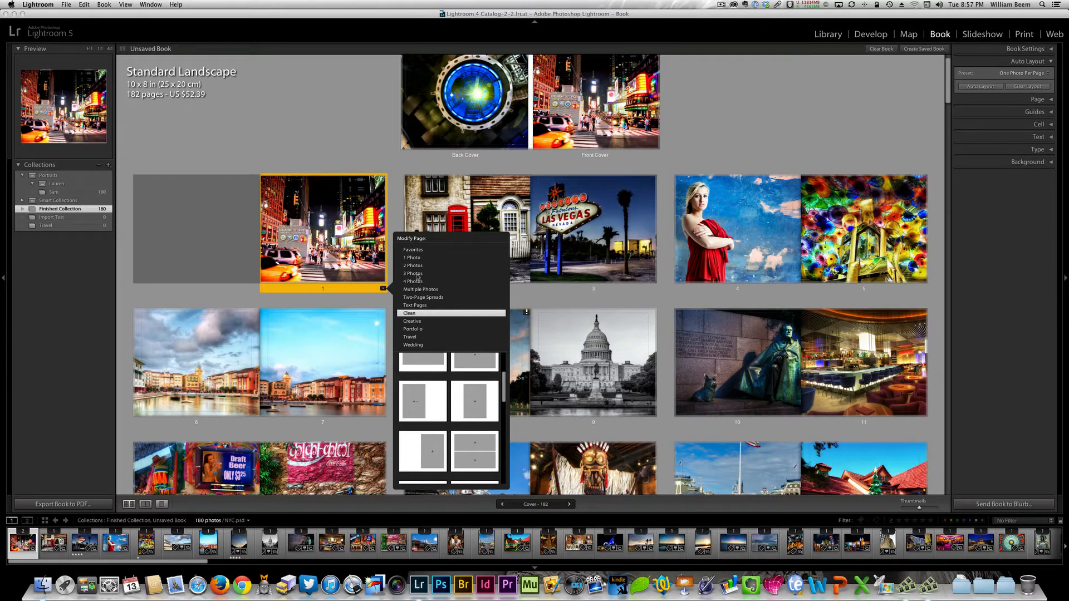
{"action": "left_click_drag", "start_coordinate": [503, 388], "coordinate": [499, 458]}
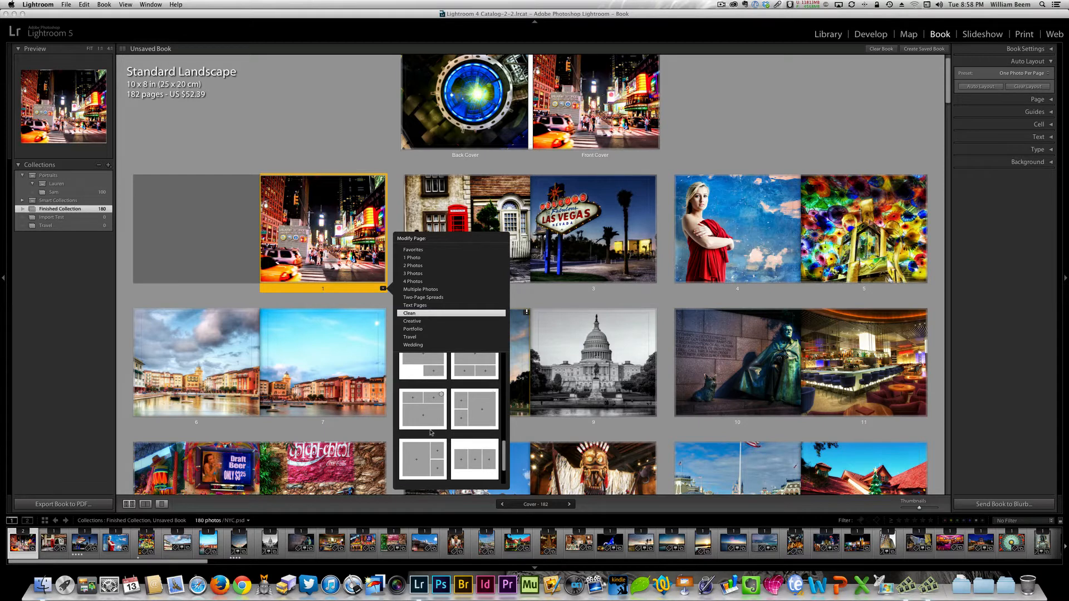
{"action": "left_click", "coordinate": [419, 322]}
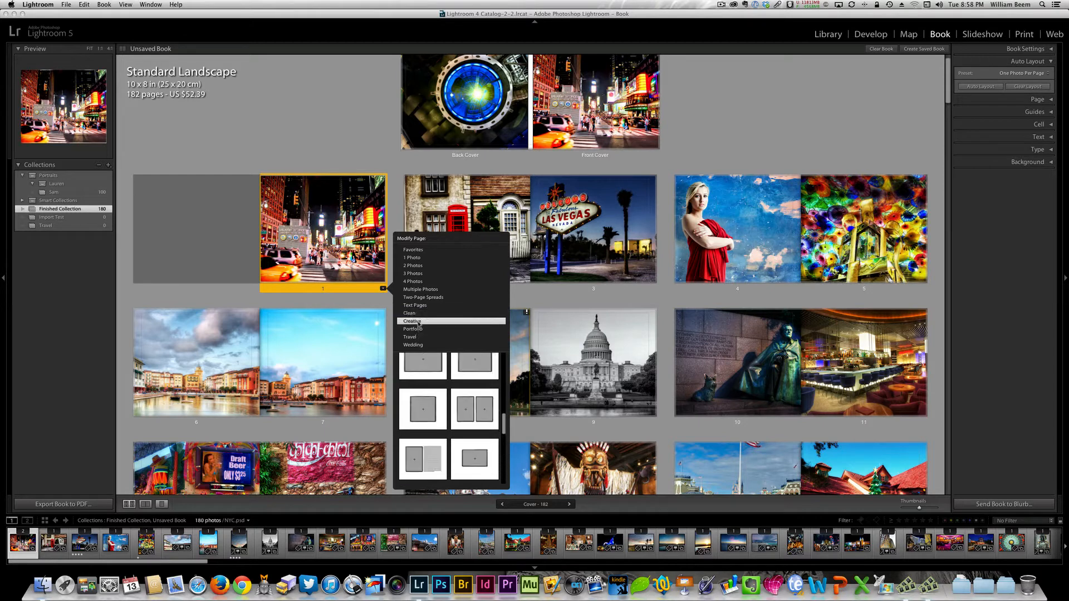
{"action": "left_click", "coordinate": [423, 413]}
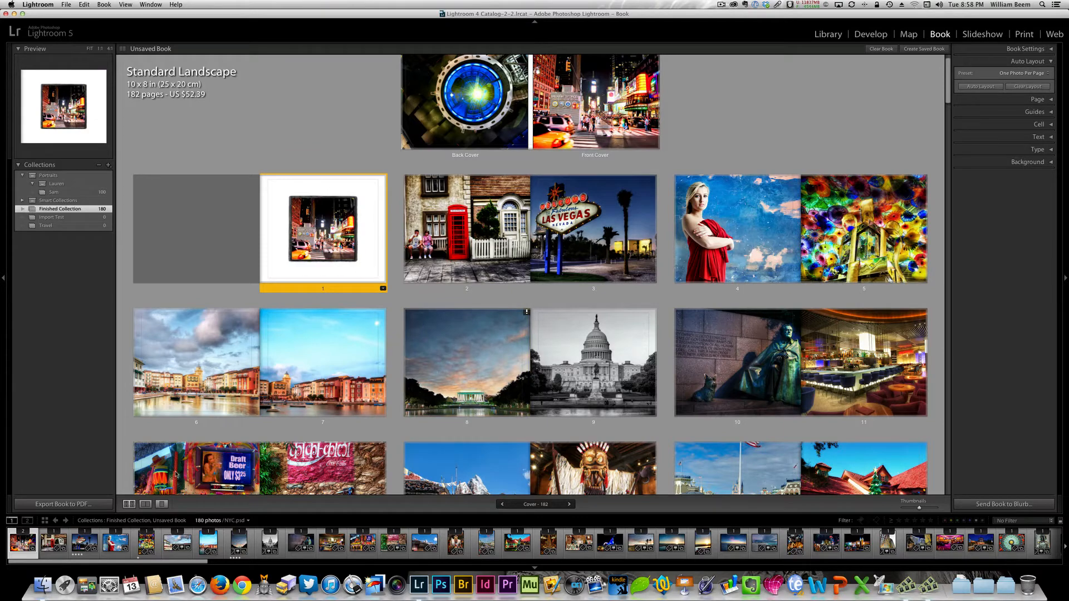
- View page 1 on its own, add the page text "Times Square" below the photo, and return to the multi-page view
{"action": "left_click", "coordinate": [161, 505]}
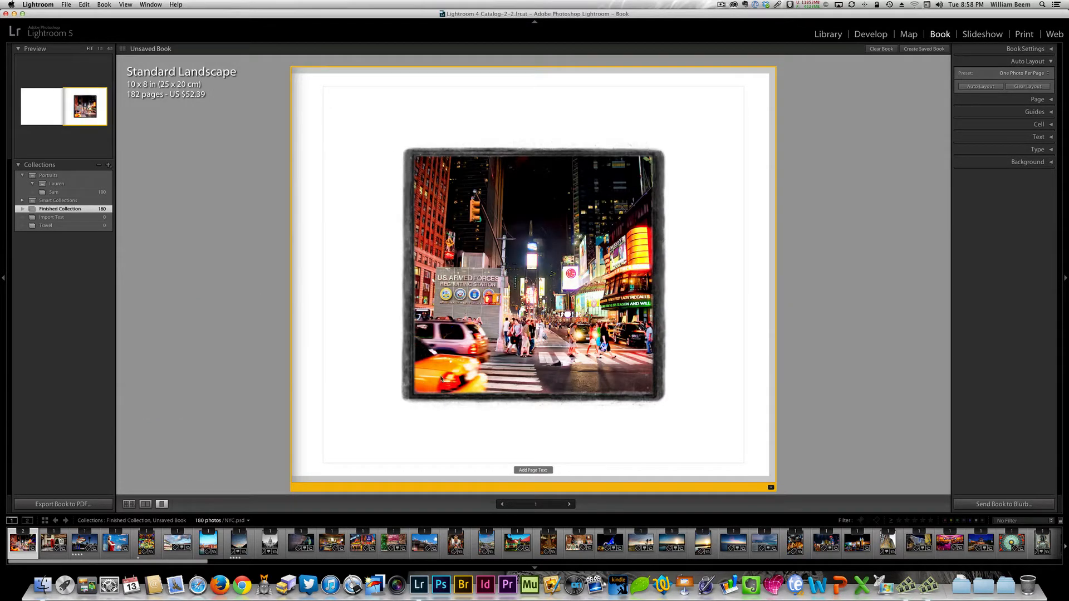
{"action": "left_click", "coordinate": [533, 470]}
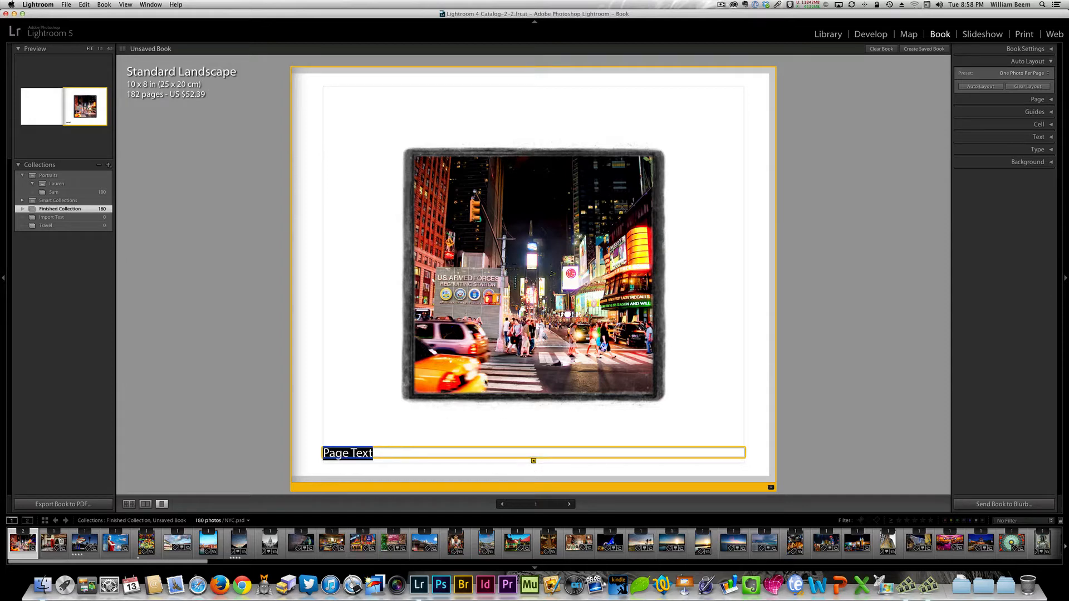
{"action": "type", "text": "Times S"}
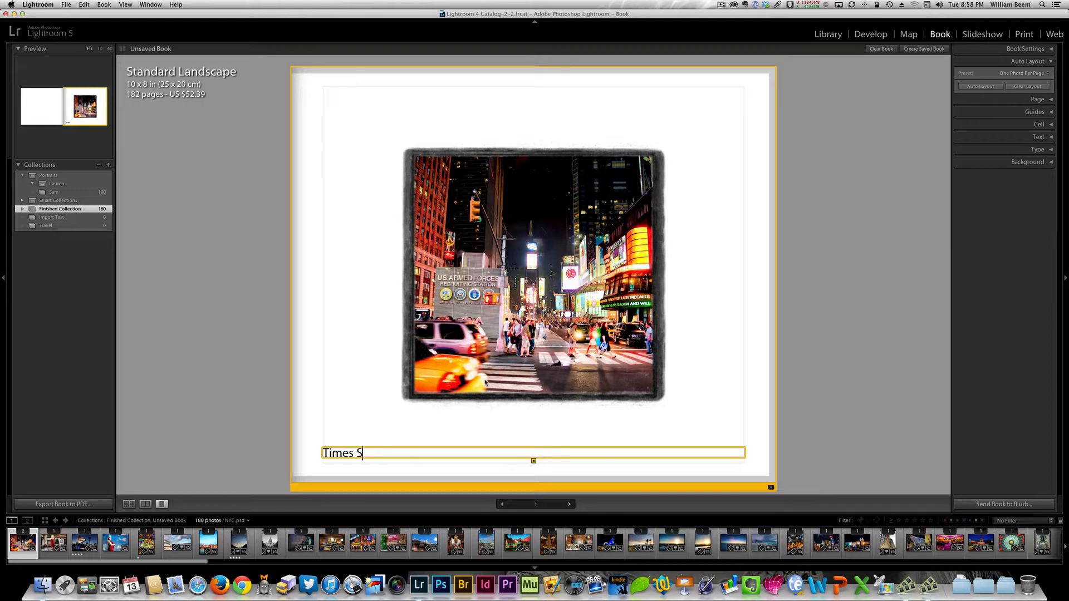
{"action": "type", "text": "quare"}
{"action": "left_click", "coordinate": [365, 223]}
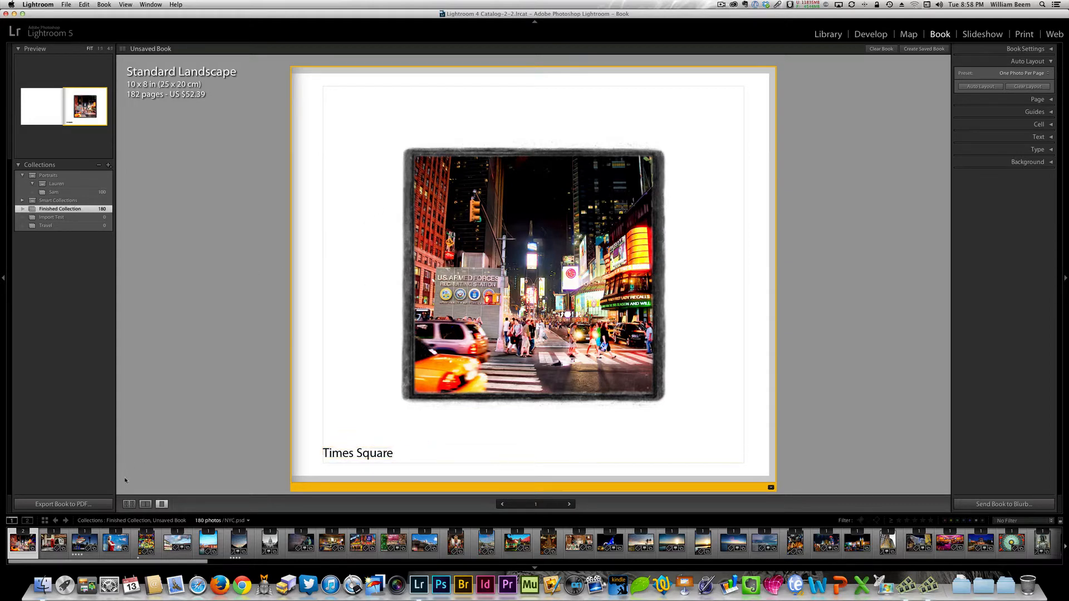
{"action": "left_click", "coordinate": [128, 504]}
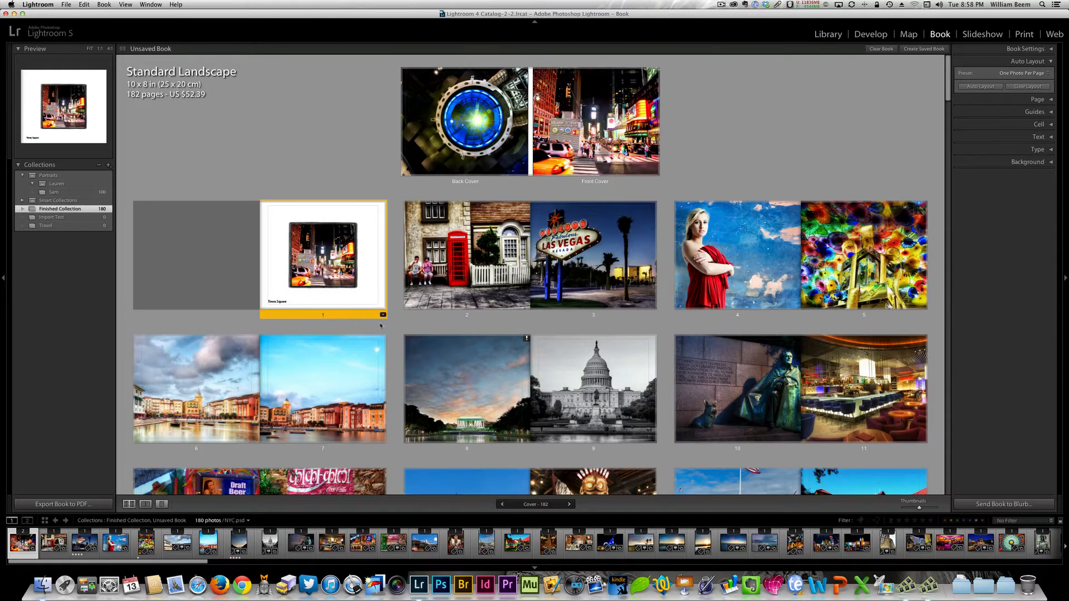
- Reopen the layout choices for page 1 and examine the Travel and Wedding categories
{"action": "left_click", "coordinate": [384, 315]}
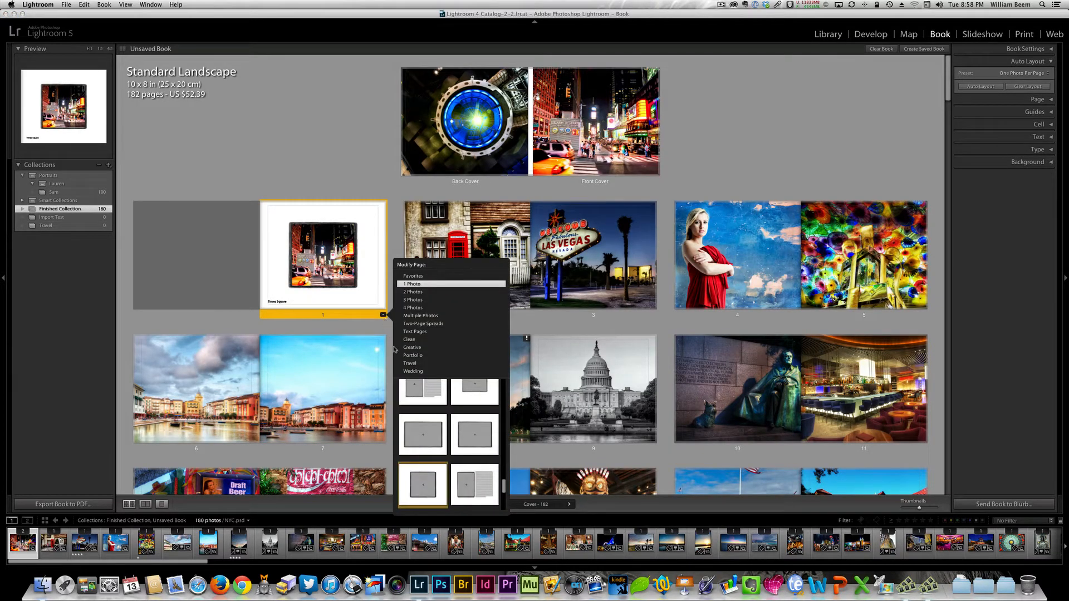
{"action": "left_click", "coordinate": [417, 364]}
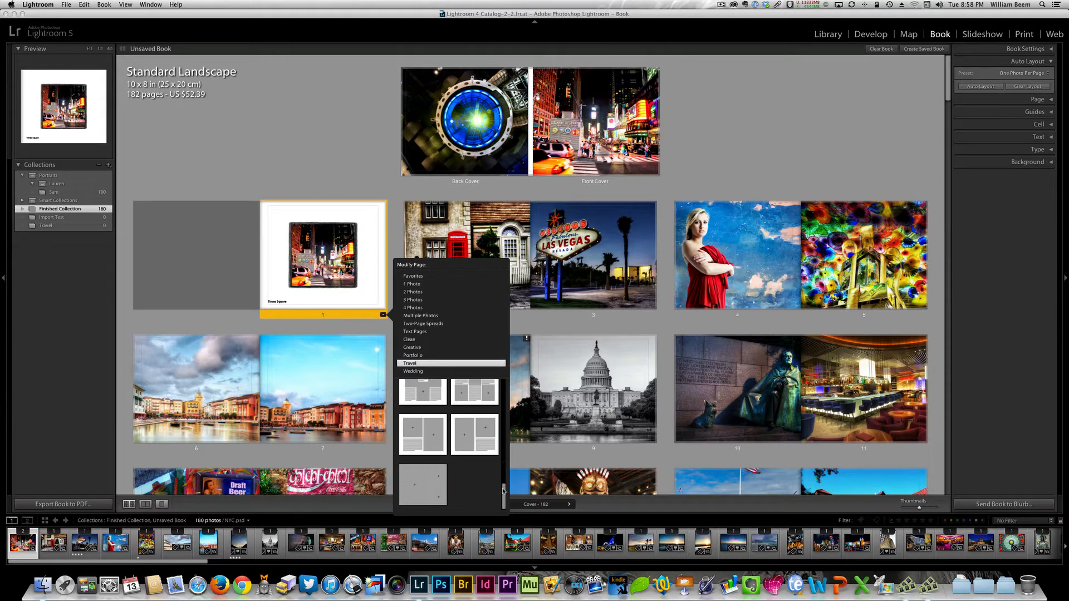
{"action": "left_click_drag", "start_coordinate": [503, 460], "coordinate": [504, 407]}
{"action": "left_click", "coordinate": [408, 370]}
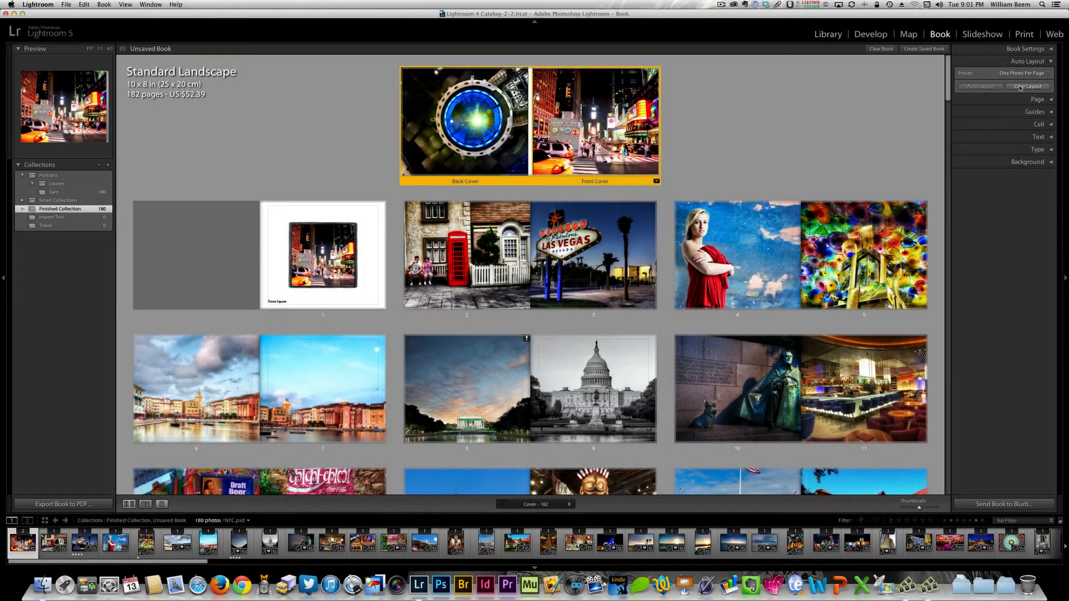
- Clear the book's automatic layout and place the sunset photo The Green Flash.psd on the front cover
{"action": "left_click", "coordinate": [1021, 87]}
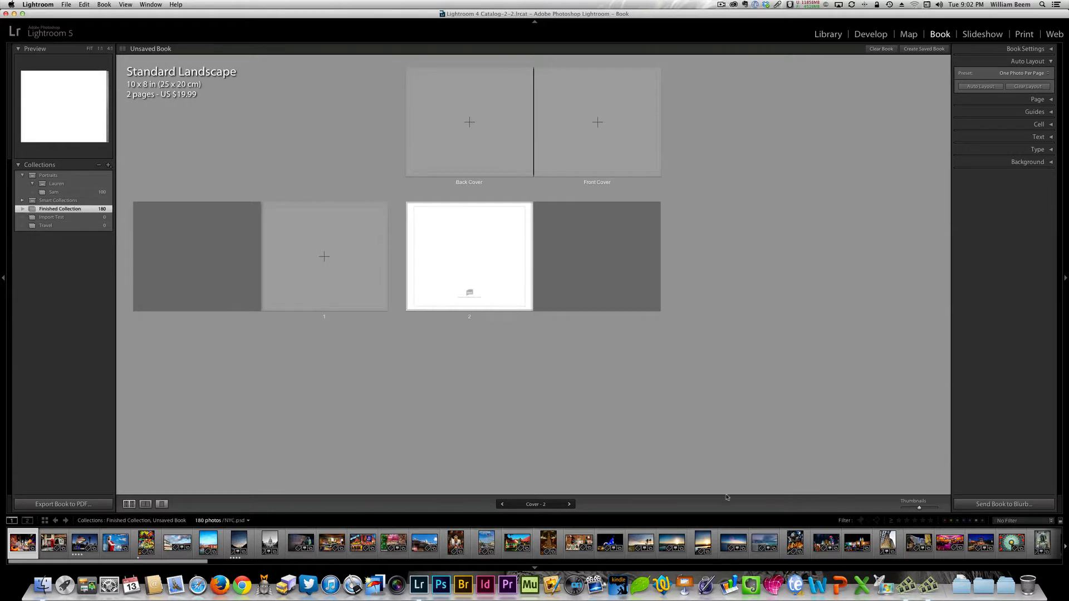
{"action": "left_click_drag", "start_coordinate": [675, 543], "coordinate": [621, 150]}
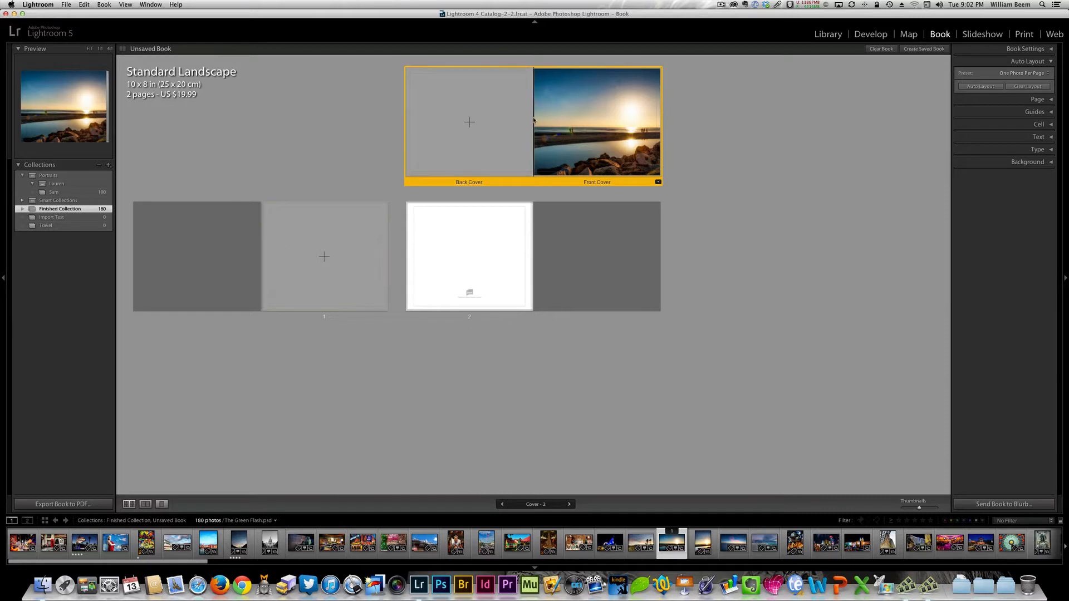
- Apply the 2 Photos layout with two centred, stacked photo cells on a white background to page 1
{"action": "left_click", "coordinate": [290, 283]}
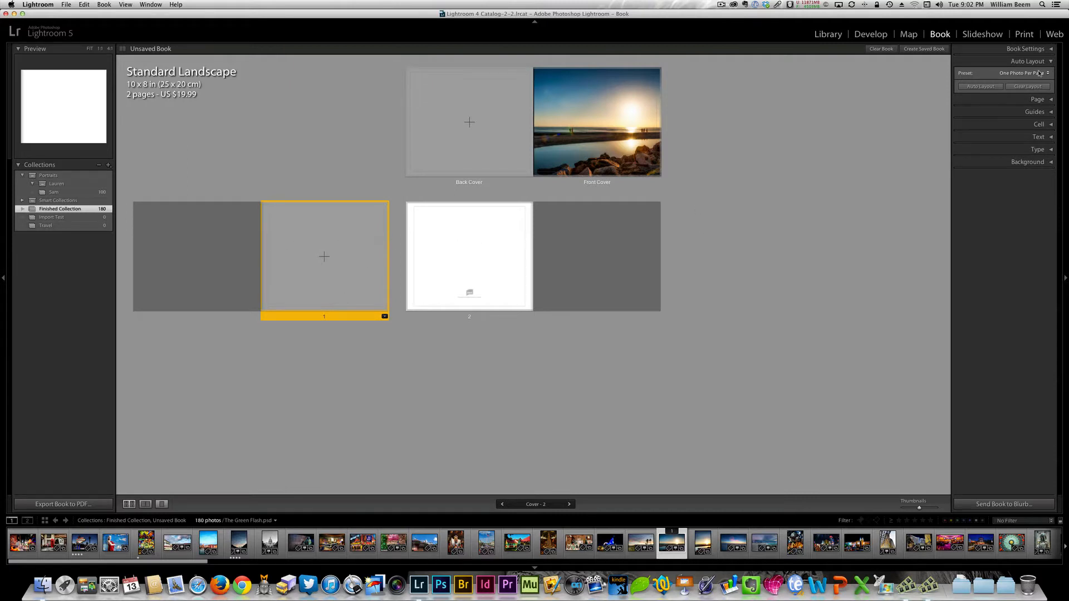
{"action": "left_click", "coordinate": [384, 316]}
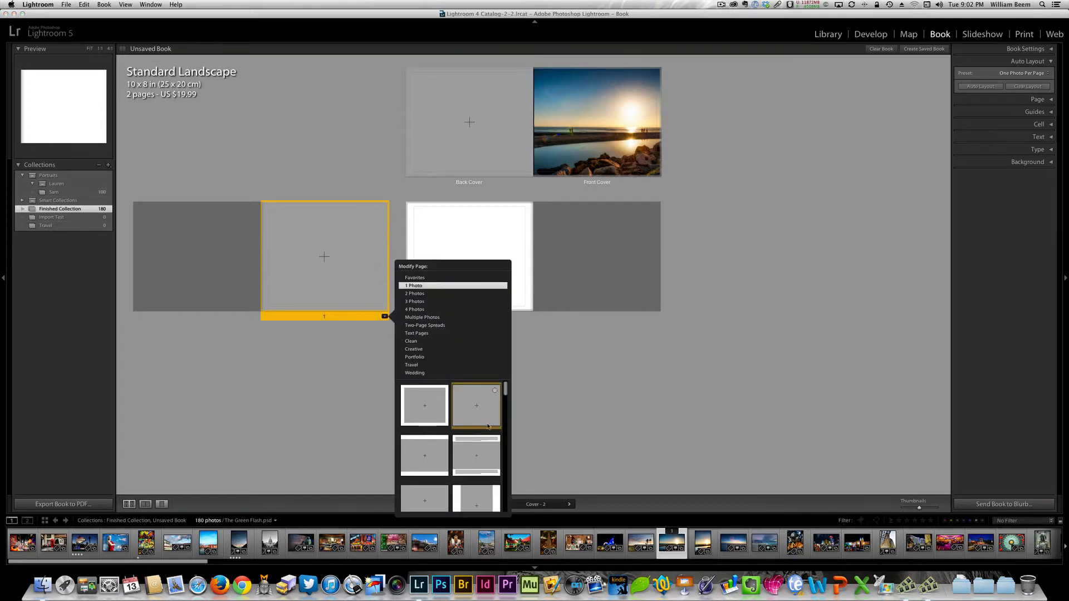
{"action": "left_click", "coordinate": [417, 294]}
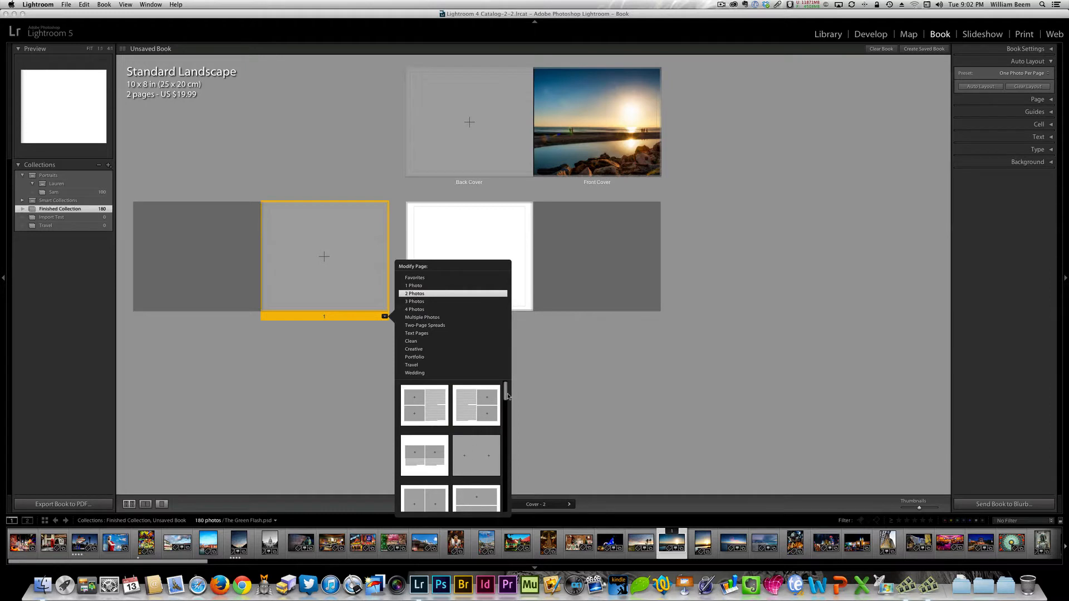
{"action": "left_click_drag", "start_coordinate": [505, 393], "coordinate": [508, 407]}
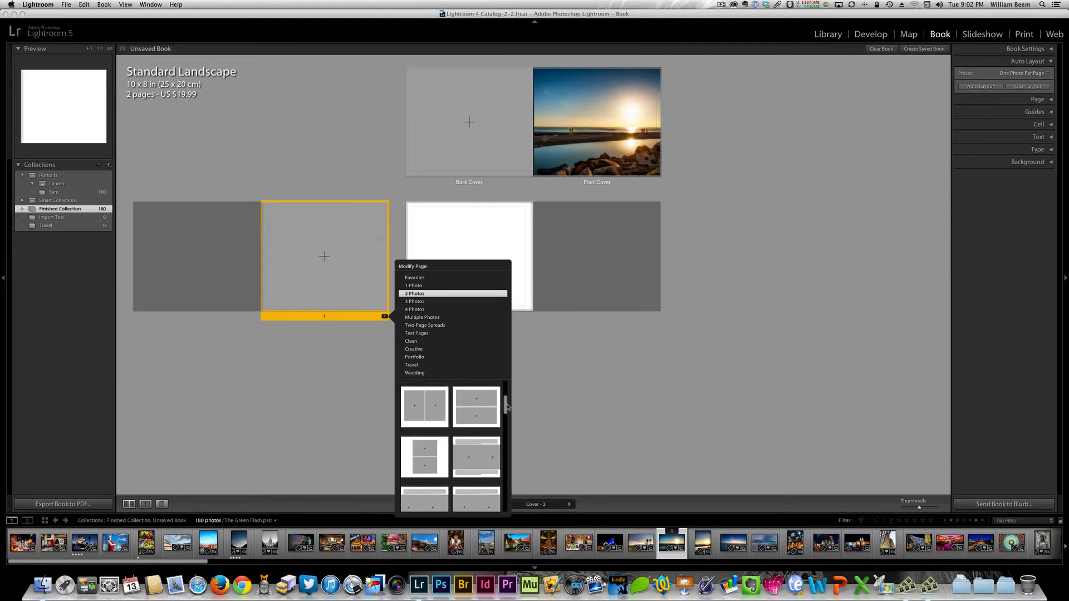
{"action": "left_click", "coordinate": [426, 447]}
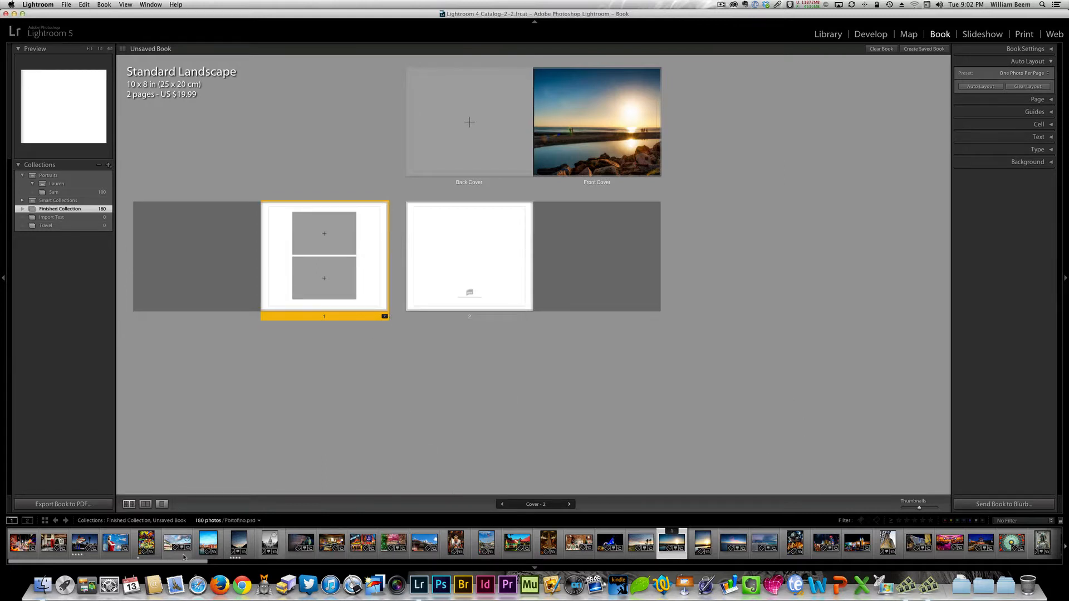
- Place the blue control room photo in page 1's upper cell and the round blue engine photo in the lower cell
{"action": "left_click_drag", "start_coordinate": [183, 566], "coordinate": [405, 566]}
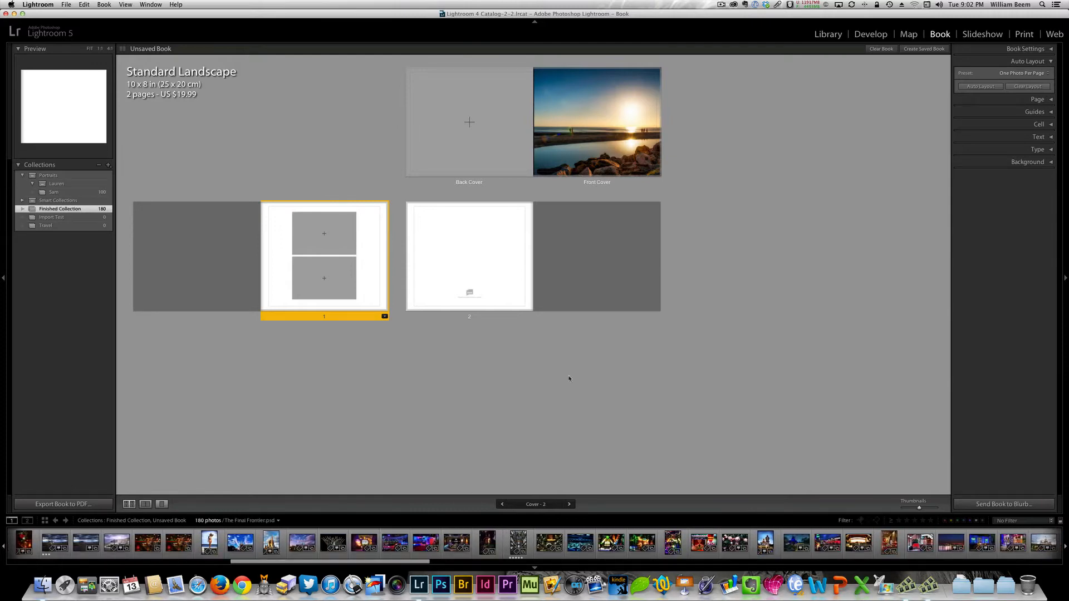
{"action": "left_click_drag", "start_coordinate": [580, 542], "coordinate": [322, 240]}
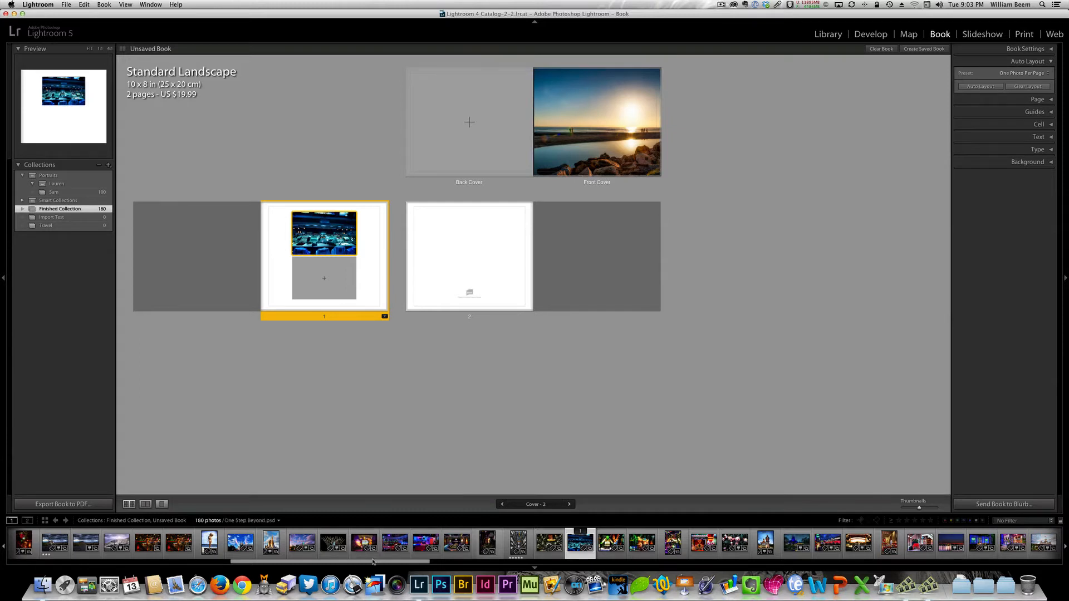
{"action": "left_click_drag", "start_coordinate": [375, 563], "coordinate": [330, 285]}
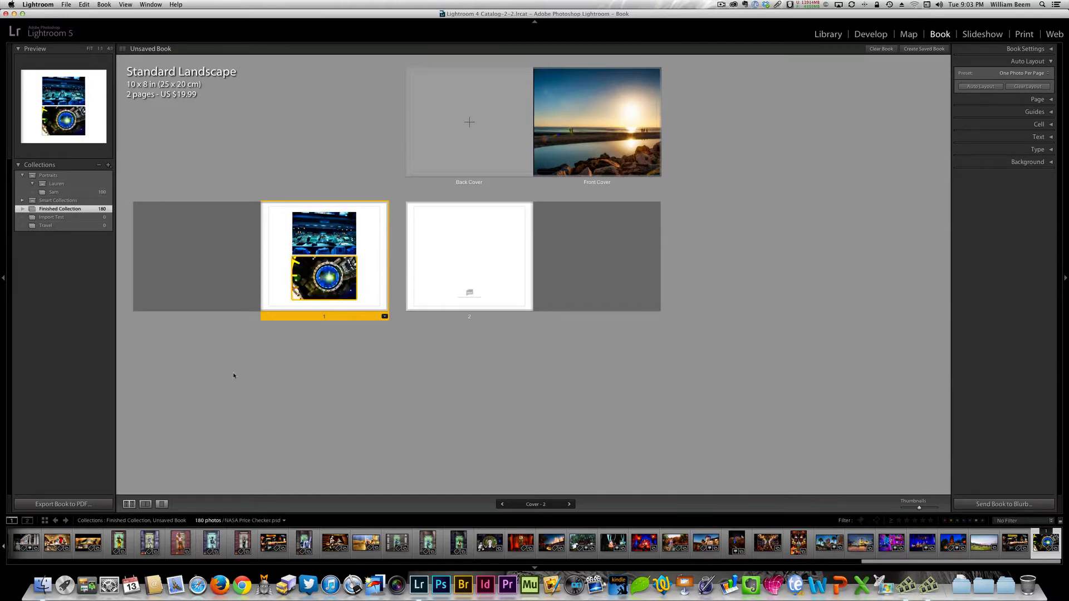
- Switch page 1 to the spread view, hide the Auto Layout settings and show the Page settings
{"action": "left_click", "coordinate": [145, 504]}
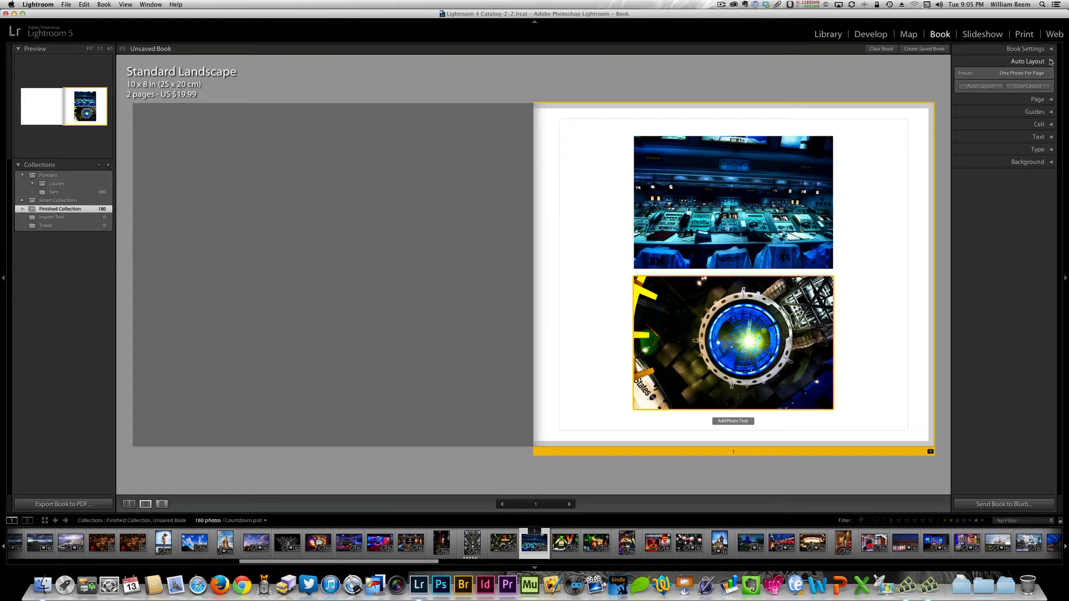
{"action": "left_click", "coordinate": [1051, 62]}
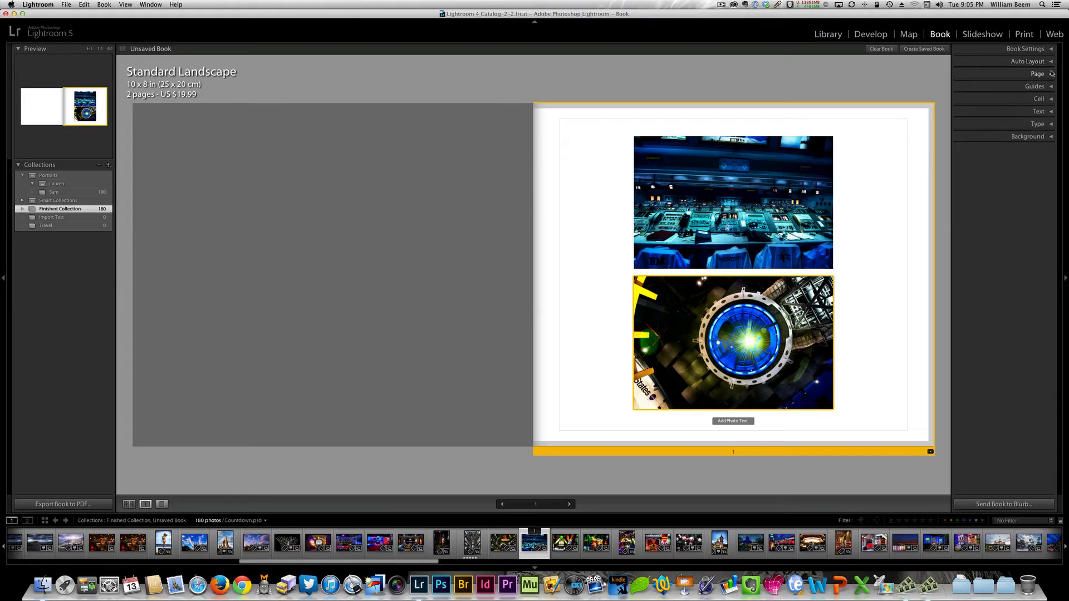
{"action": "left_click", "coordinate": [1052, 74]}
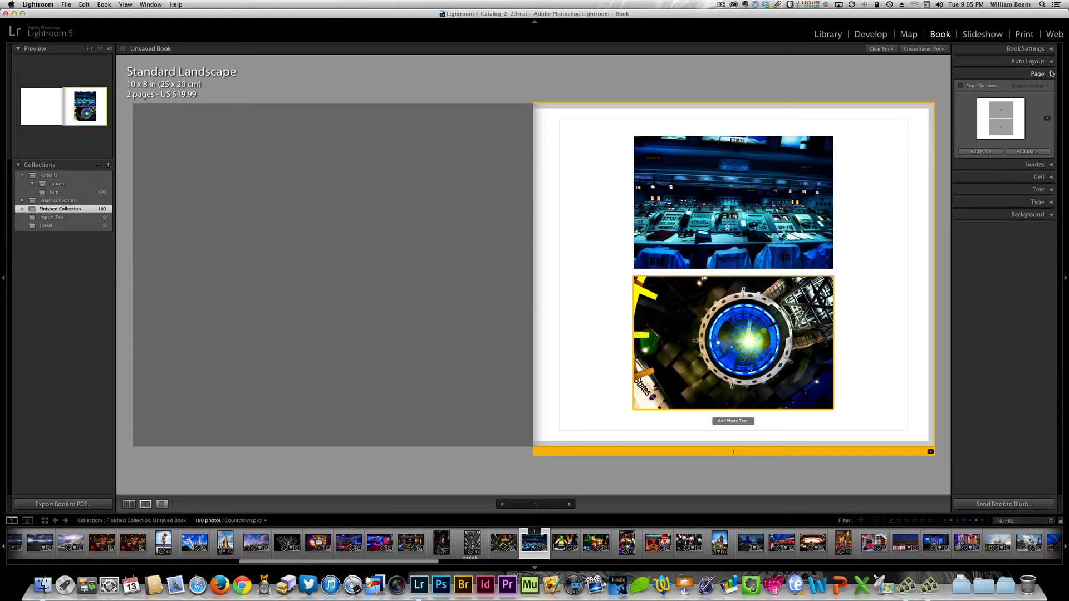
- Turn on page numbers, try the Top Corner, Top, Side and Bottom positions, and turn the numbering off
{"action": "left_click", "coordinate": [961, 87]}
{"action": "left_click", "coordinate": [1047, 86]}
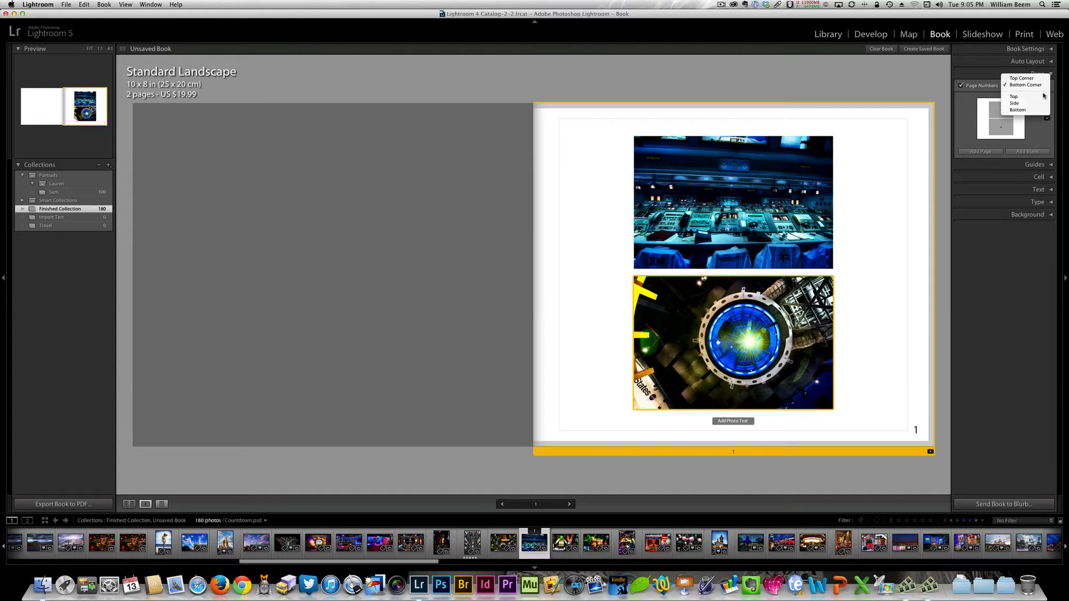
{"action": "left_click", "coordinate": [1032, 78]}
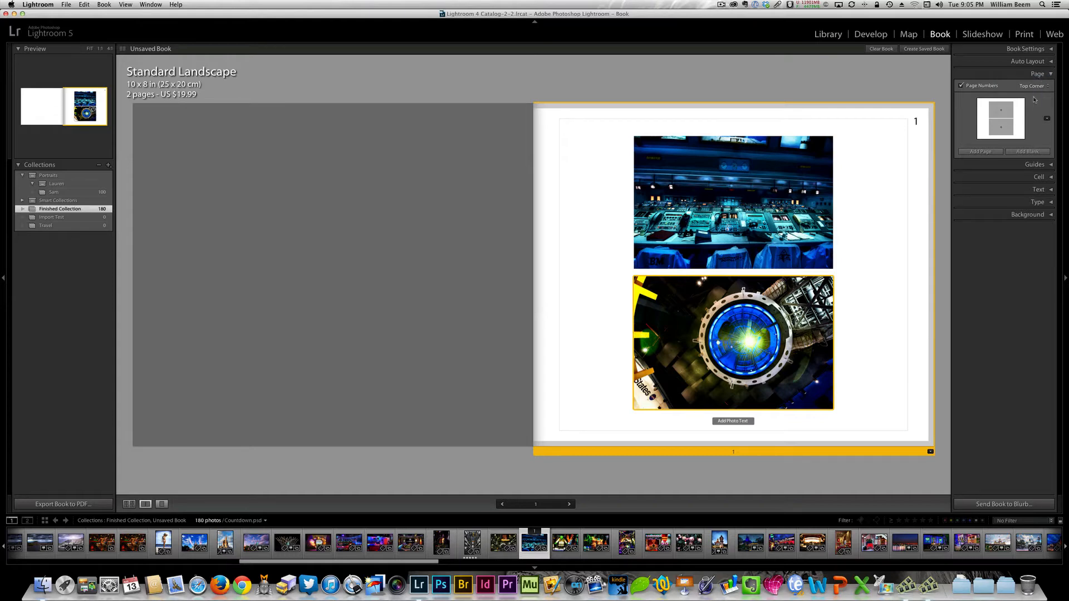
{"action": "left_click", "coordinate": [1041, 85]}
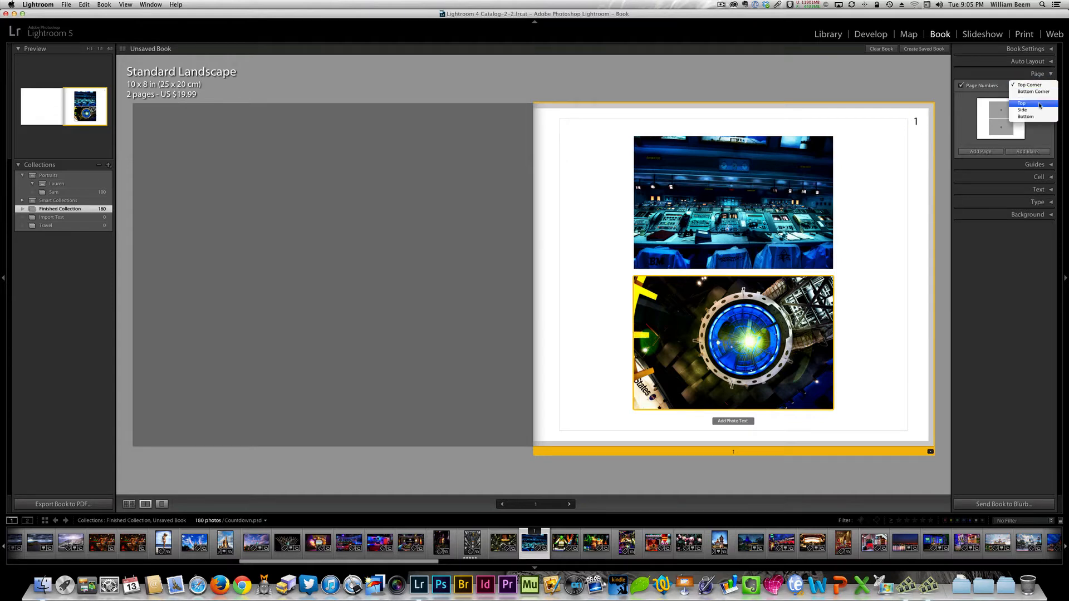
{"action": "left_click", "coordinate": [1038, 104]}
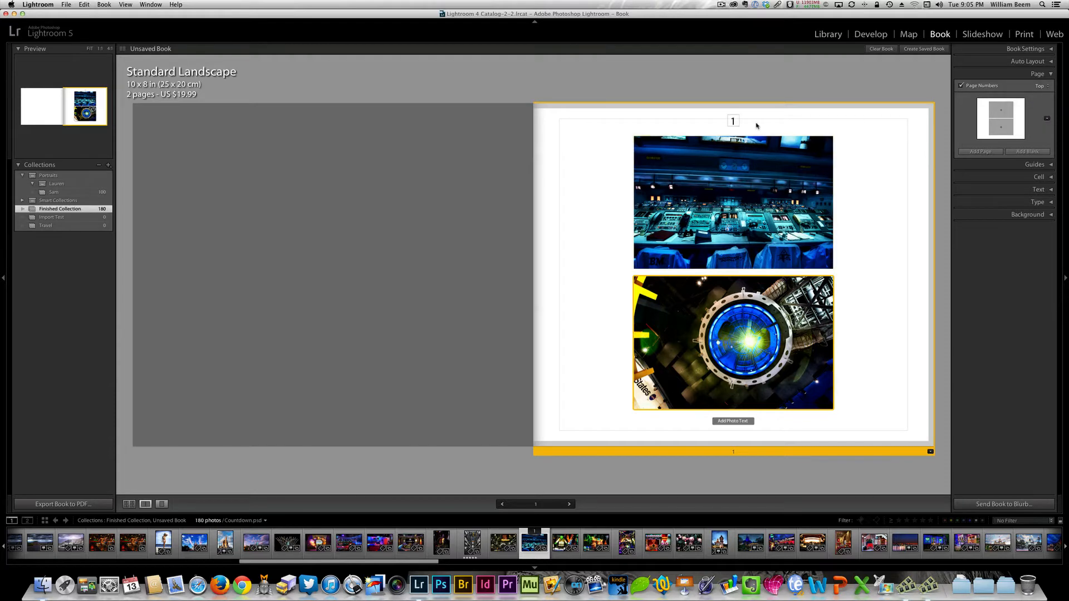
{"action": "left_click", "coordinate": [1036, 86]}
{"action": "left_click", "coordinate": [1032, 91]}
{"action": "left_click", "coordinate": [1037, 87]}
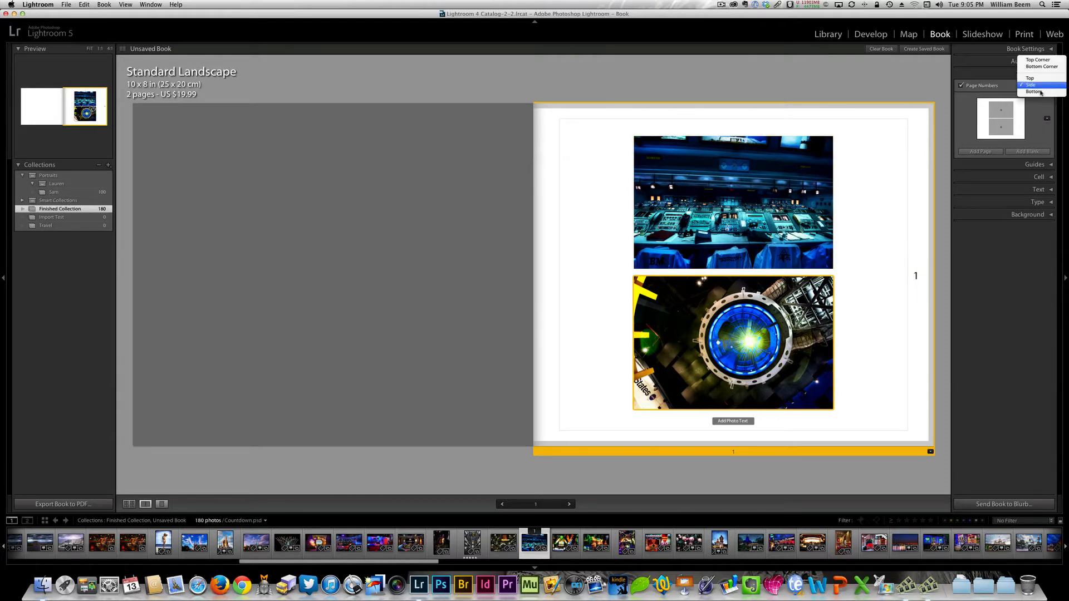
{"action": "left_click", "coordinate": [1033, 98]}
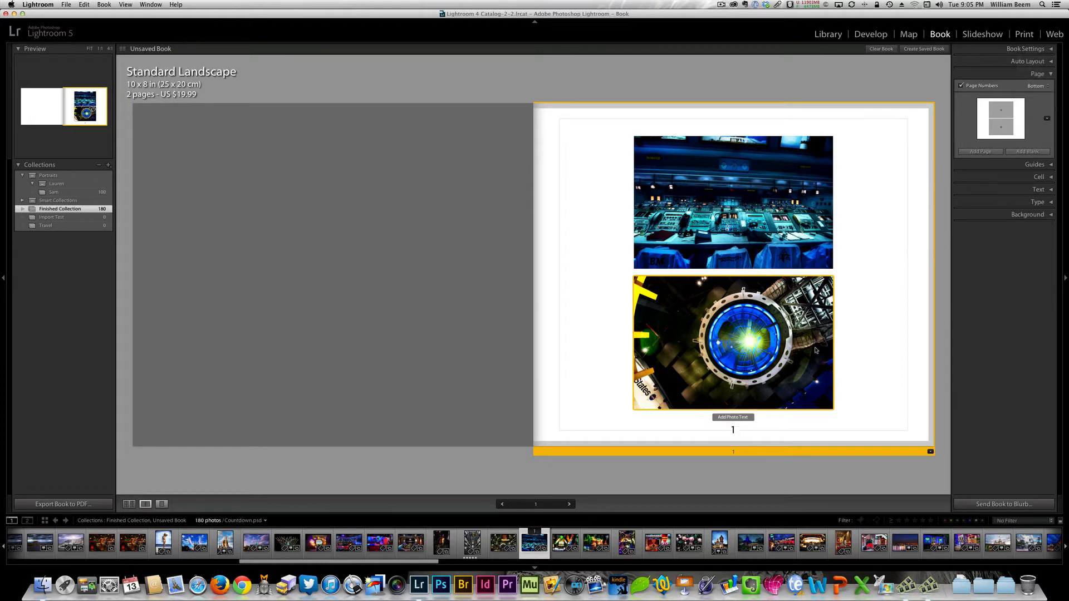
{"action": "left_click", "coordinate": [962, 85]}
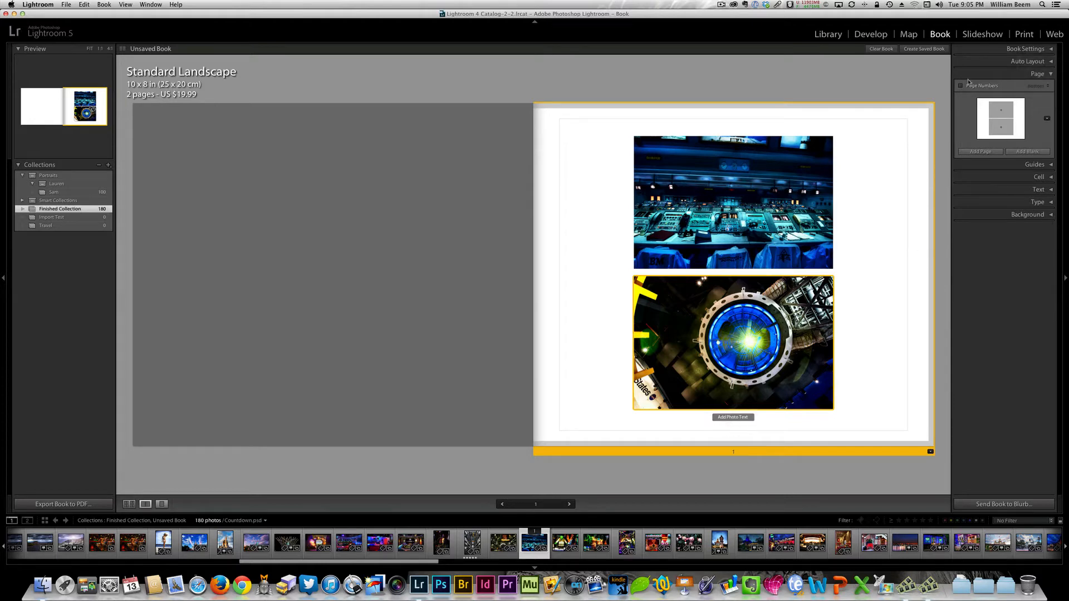
- Add a page to the book and apply the 1 Photo layout with a rough, sketched frame to page 3
{"action": "left_click", "coordinate": [980, 152]}
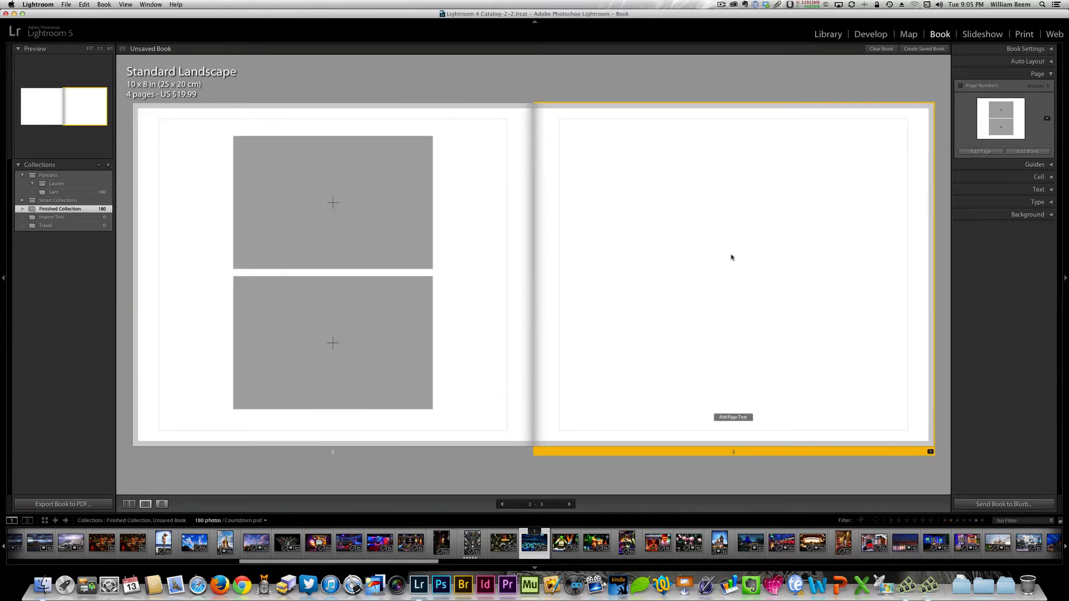
{"action": "left_click", "coordinate": [931, 452]}
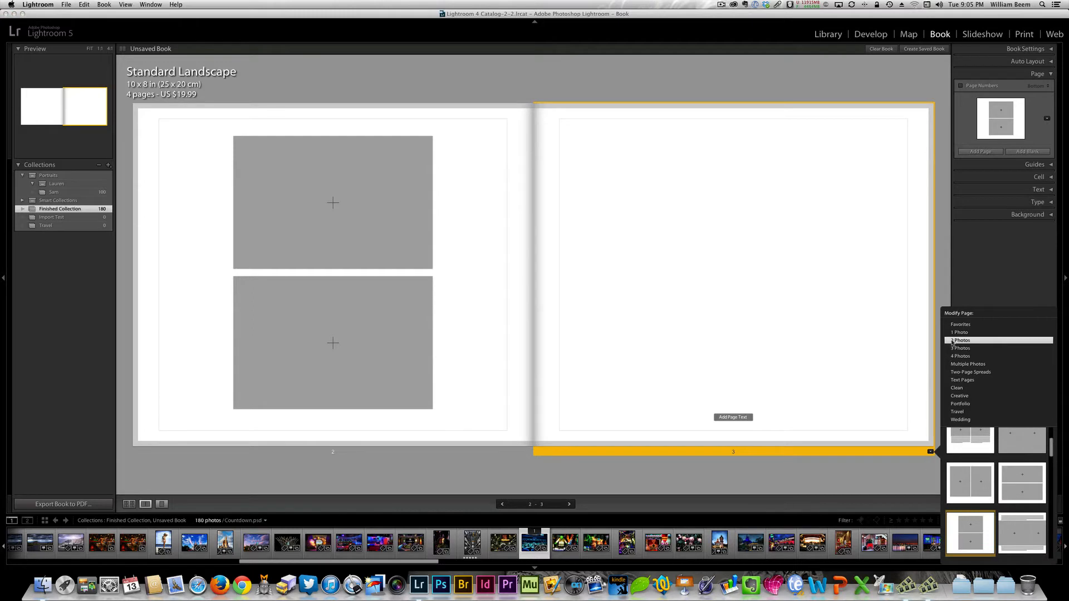
{"action": "left_click", "coordinate": [959, 333]}
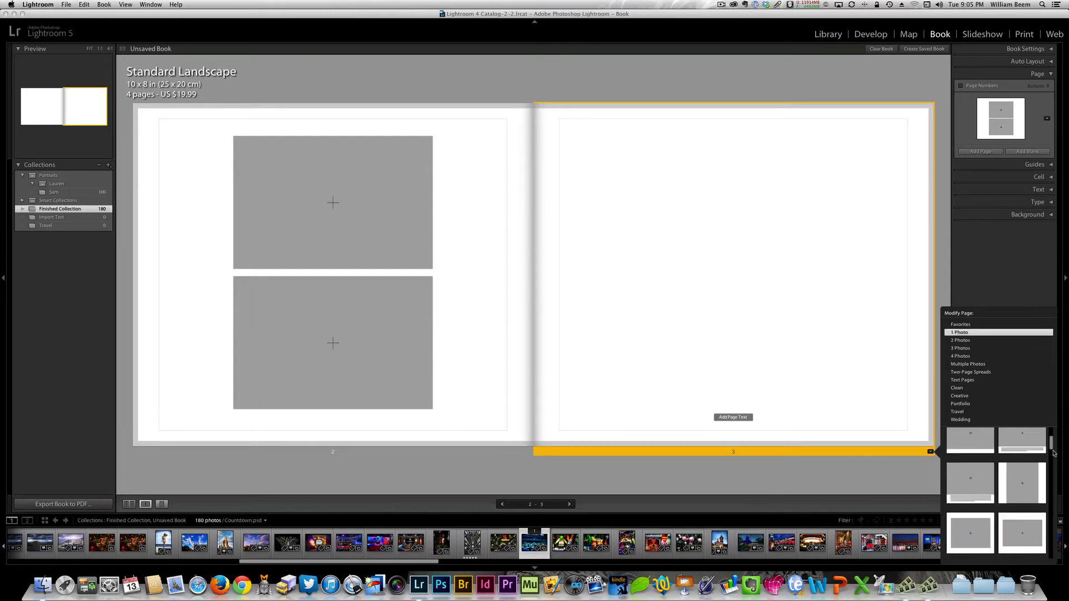
{"action": "left_click_drag", "start_coordinate": [1052, 450], "coordinate": [1048, 524]}
{"action": "left_click", "coordinate": [1020, 536]}
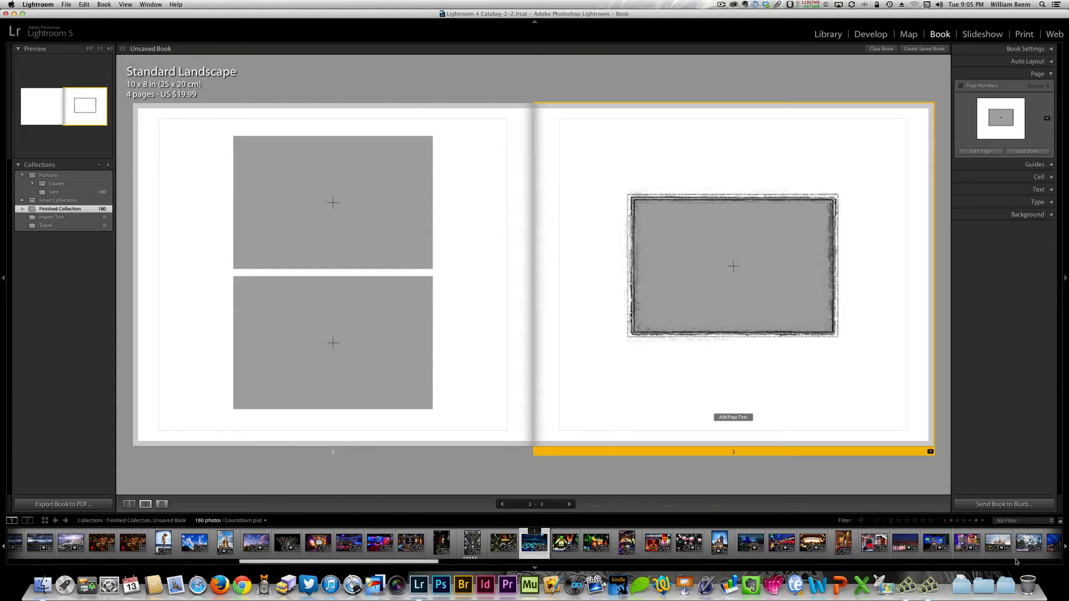
- Place City Hall.psd in page 3's frame, and the castle photo above the toy soldier photo on page 2
{"action": "left_click_drag", "start_coordinate": [1026, 549], "coordinate": [707, 277]}
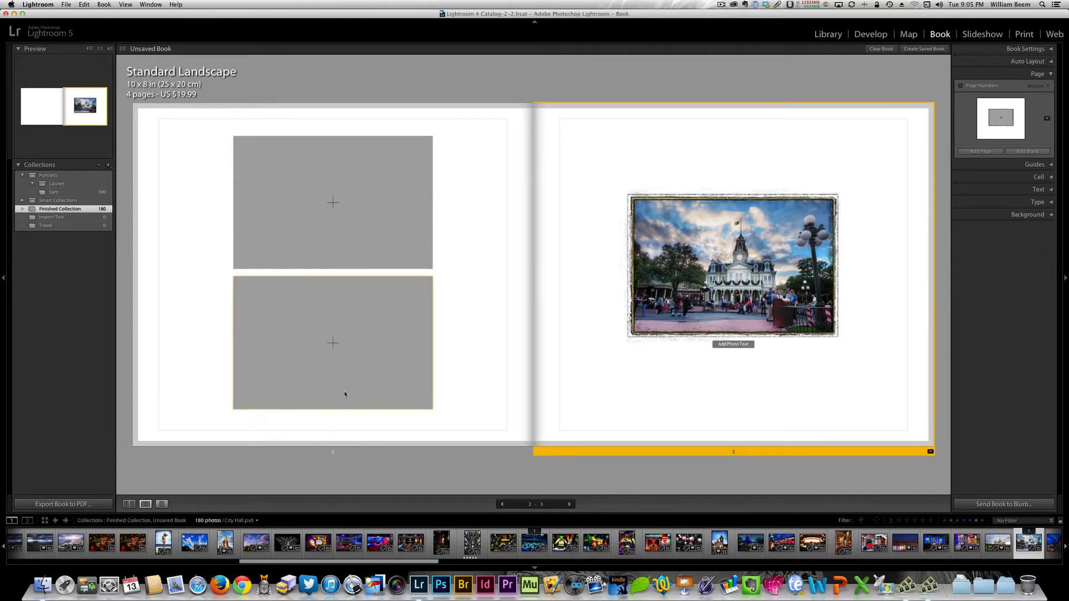
{"action": "left_click_drag", "start_coordinate": [248, 536], "coordinate": [332, 198]}
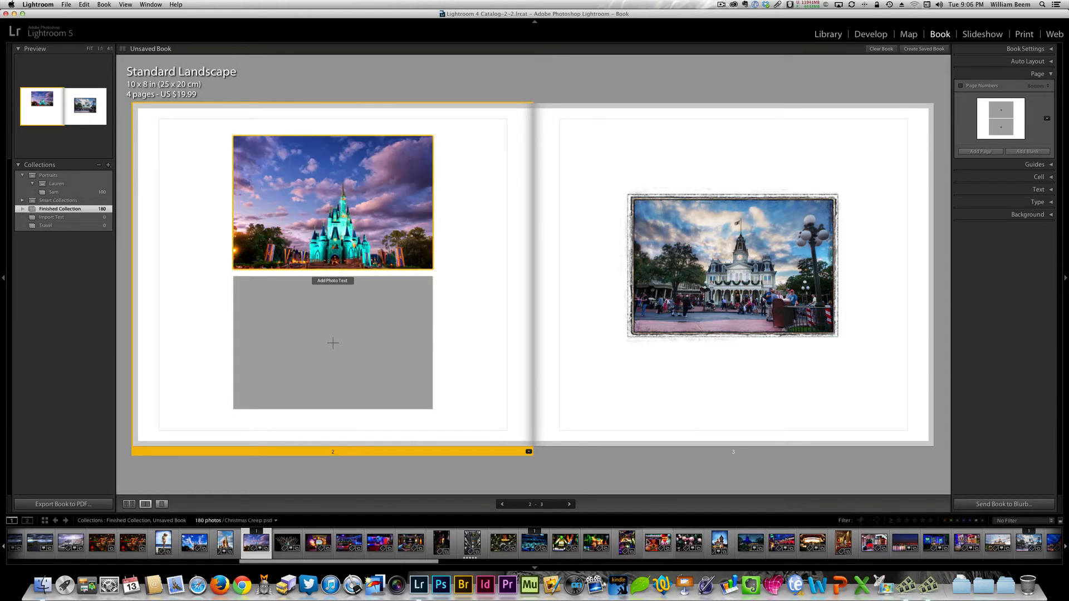
{"action": "left_click_drag", "start_coordinate": [658, 543], "coordinate": [344, 352]}
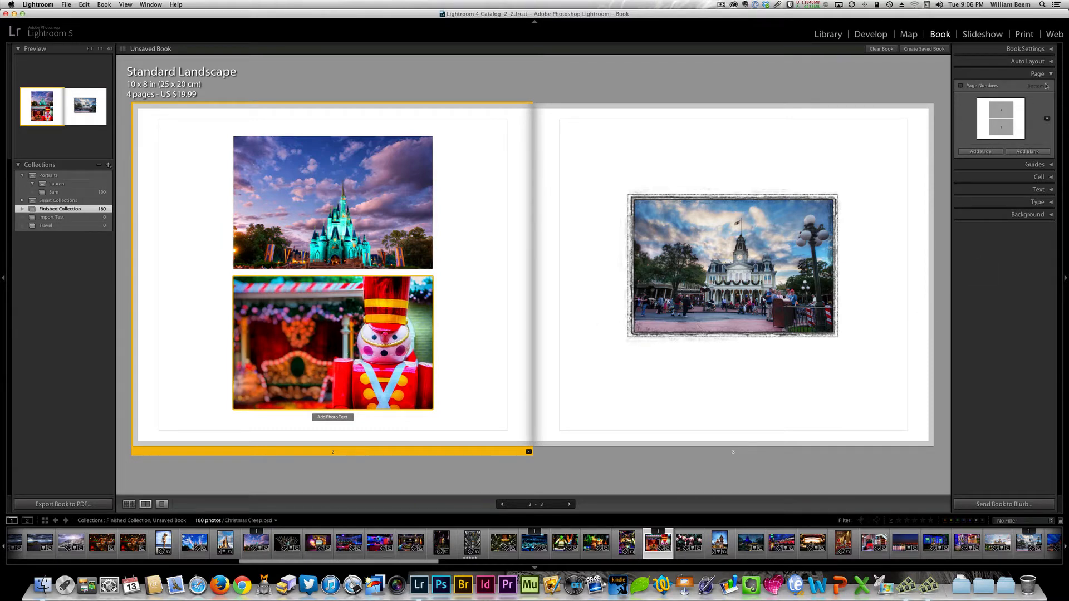
- Examine the page commands available for page 3 and try resizing its City Hall photo from the lower corner
{"action": "left_click", "coordinate": [866, 199]}
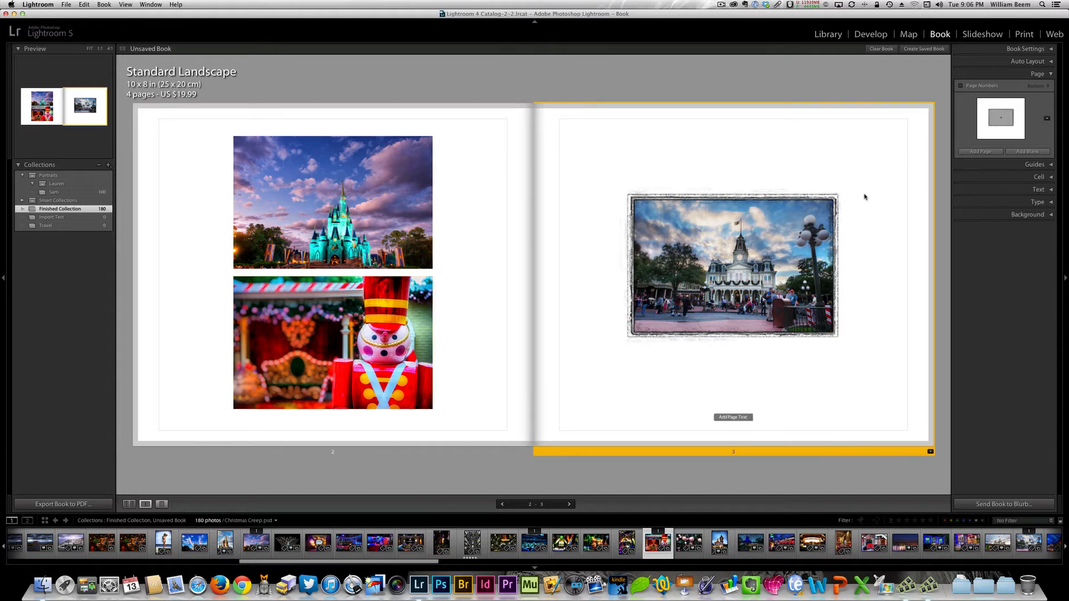
{"action": "right_click", "coordinate": [882, 257]}
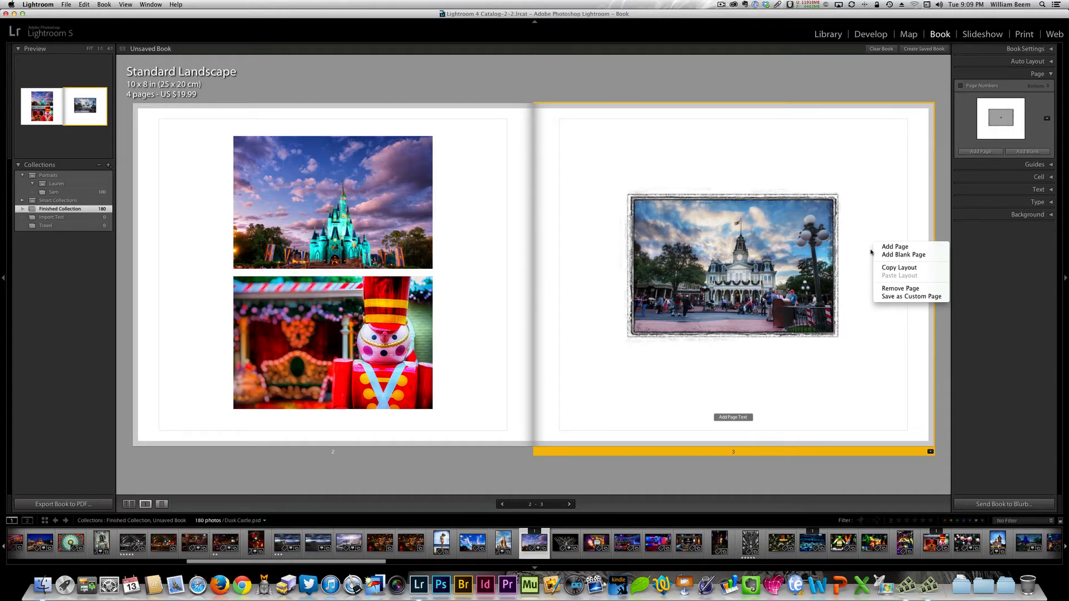
{"action": "left_click", "coordinate": [847, 268]}
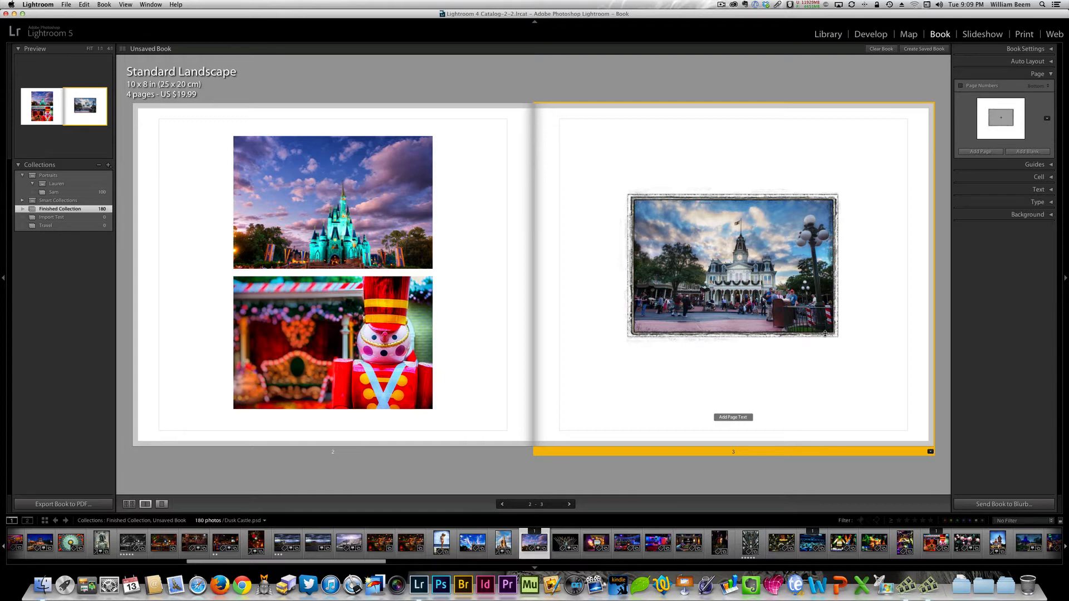
{"action": "mouse_move", "coordinate": [825, 333]}
{"action": "left_mouse_down"}
{"action": "mouse_move", "coordinate": [810, 298]}
{"action": "mouse_move", "coordinate": [828, 333]}
{"action": "left_mouse_up"}
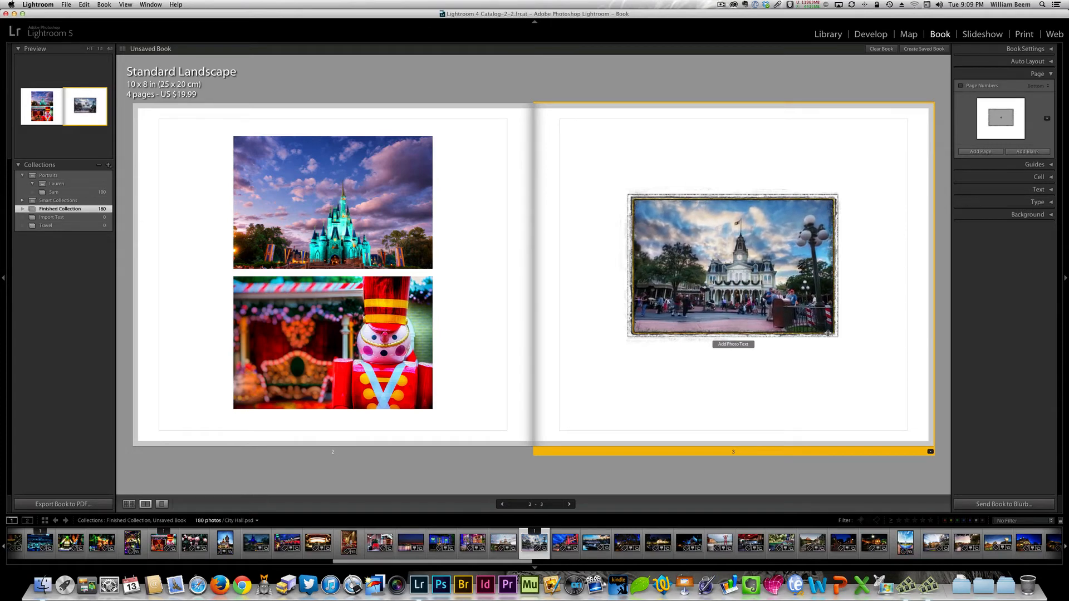
- Set the cell padding of page 2's castle photo to about 14 pt at both sides and 18 pt above and below
{"action": "left_click", "coordinate": [424, 268]}
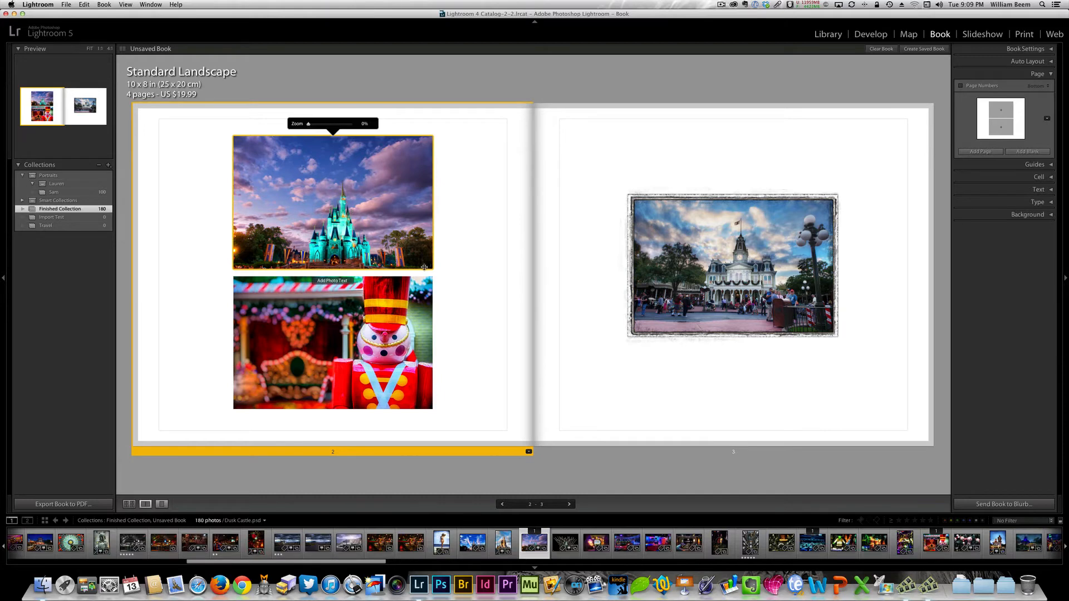
{"action": "mouse_move", "coordinate": [424, 268]}
{"action": "left_mouse_down"}
{"action": "mouse_move", "coordinate": [395, 233]}
{"action": "mouse_move", "coordinate": [428, 278]}
{"action": "mouse_move", "coordinate": [421, 264]}
{"action": "mouse_move", "coordinate": [433, 270]}
{"action": "left_mouse_up"}
{"action": "left_click", "coordinate": [1051, 178]}
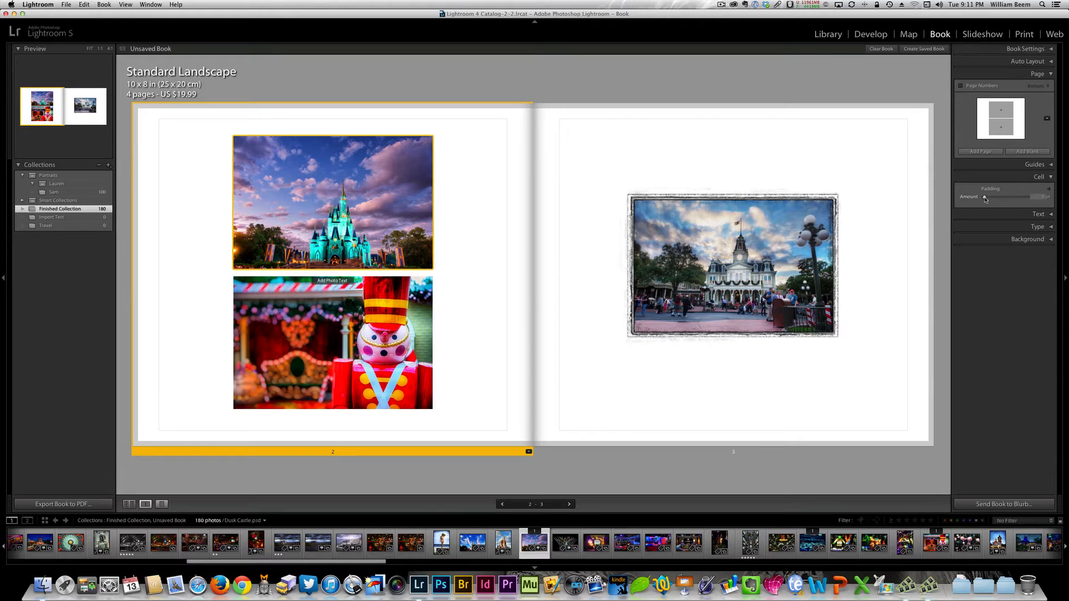
{"action": "mouse_move", "coordinate": [985, 197]}
{"action": "left_mouse_down"}
{"action": "mouse_move", "coordinate": [998, 198]}
{"action": "mouse_move", "coordinate": [984, 199]}
{"action": "left_mouse_up"}
{"action": "left_click", "coordinate": [1049, 191]}
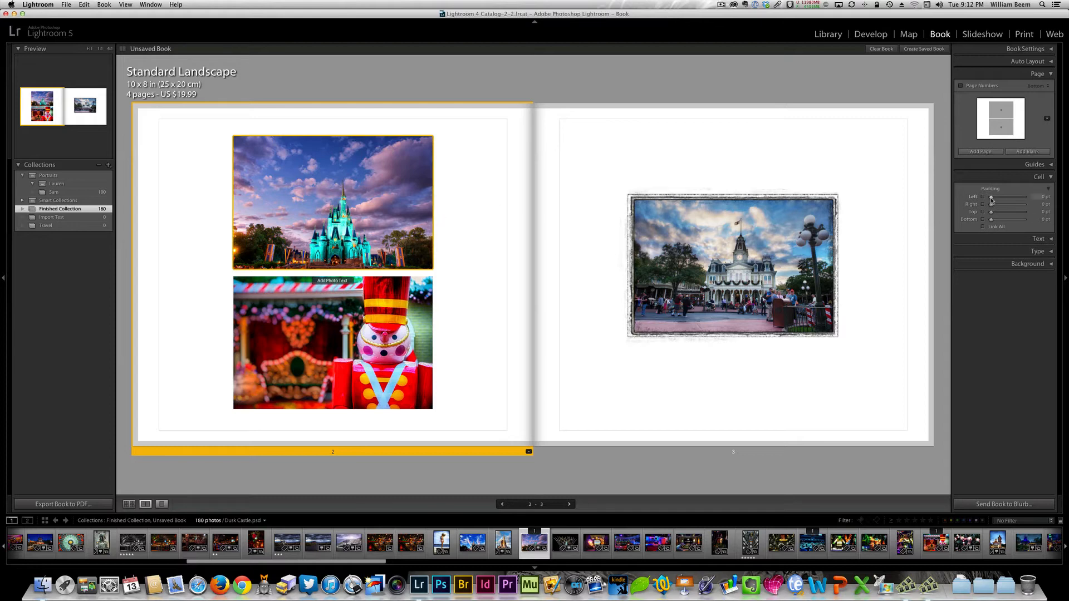
{"action": "left_click_drag", "start_coordinate": [992, 199], "coordinate": [992, 222]}
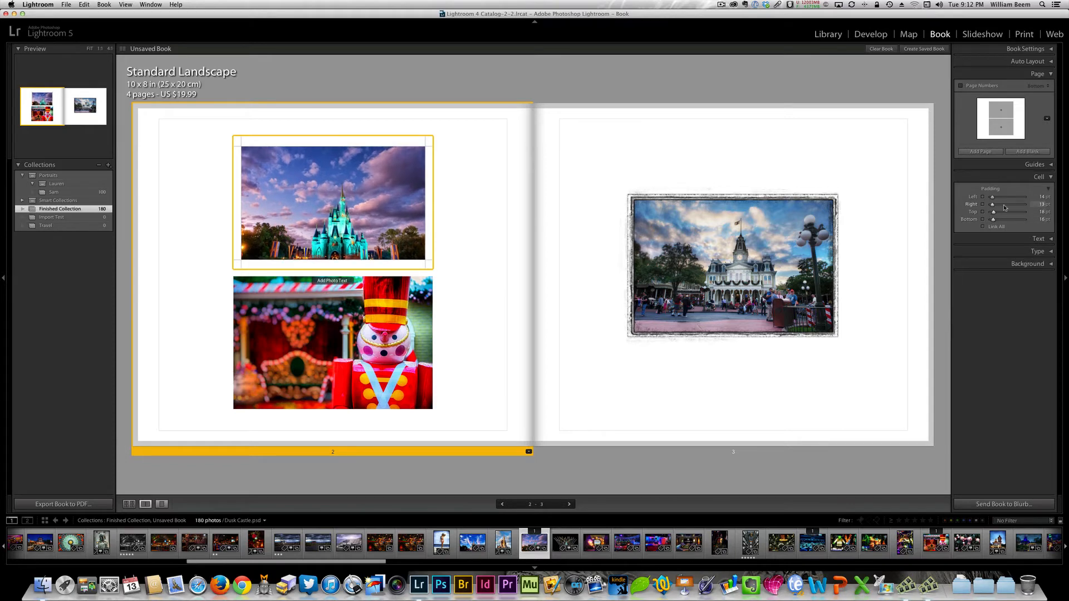
- Reposition the castle photo in its cell and set the padding to 58 pt left, 69 pt right and 41 pt top
{"action": "mouse_move", "coordinate": [425, 259]}
{"action": "left_mouse_down"}
{"action": "mouse_move", "coordinate": [379, 256]}
{"action": "mouse_move", "coordinate": [421, 257]}
{"action": "left_mouse_up"}
{"action": "left_click_drag", "start_coordinate": [237, 197], "coordinate": [267, 202]}
{"action": "left_click_drag", "start_coordinate": [348, 209], "coordinate": [330, 210]}
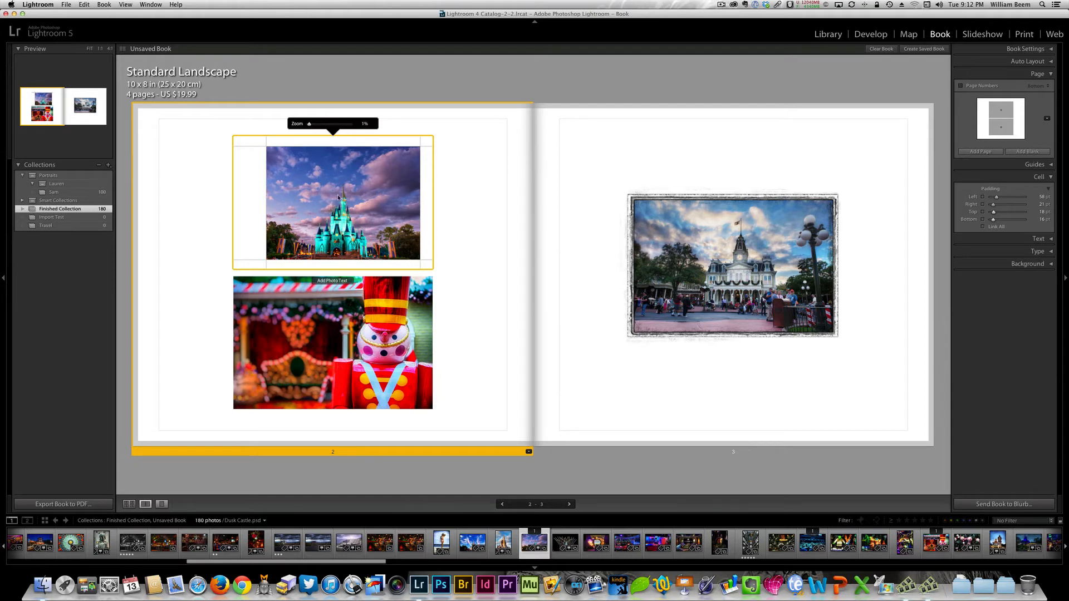
{"action": "left_click_drag", "start_coordinate": [345, 147], "coordinate": [344, 159]}
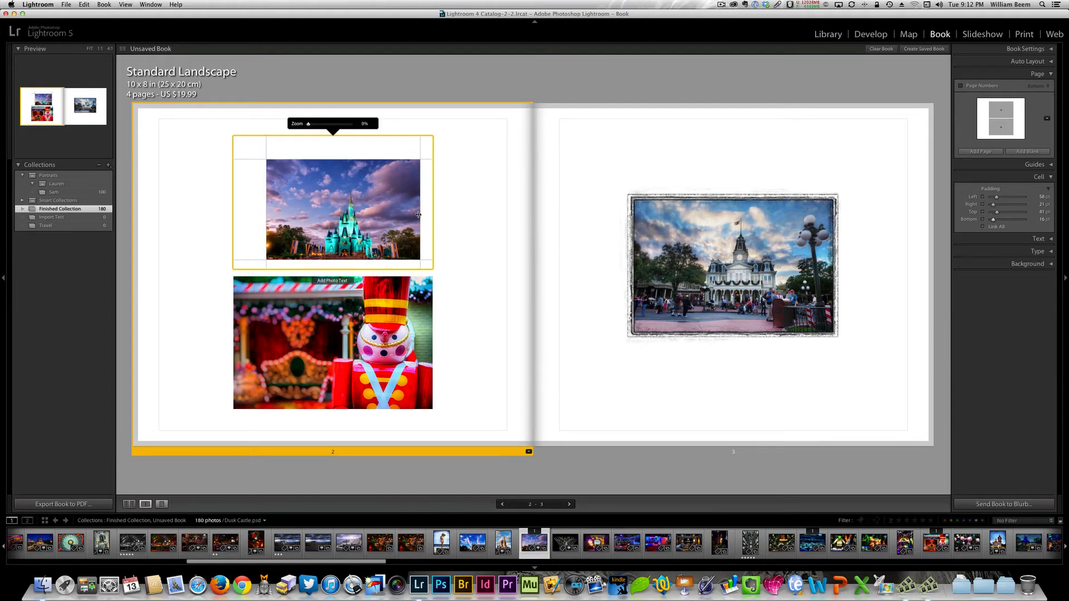
{"action": "left_click_drag", "start_coordinate": [420, 215], "coordinate": [393, 215]}
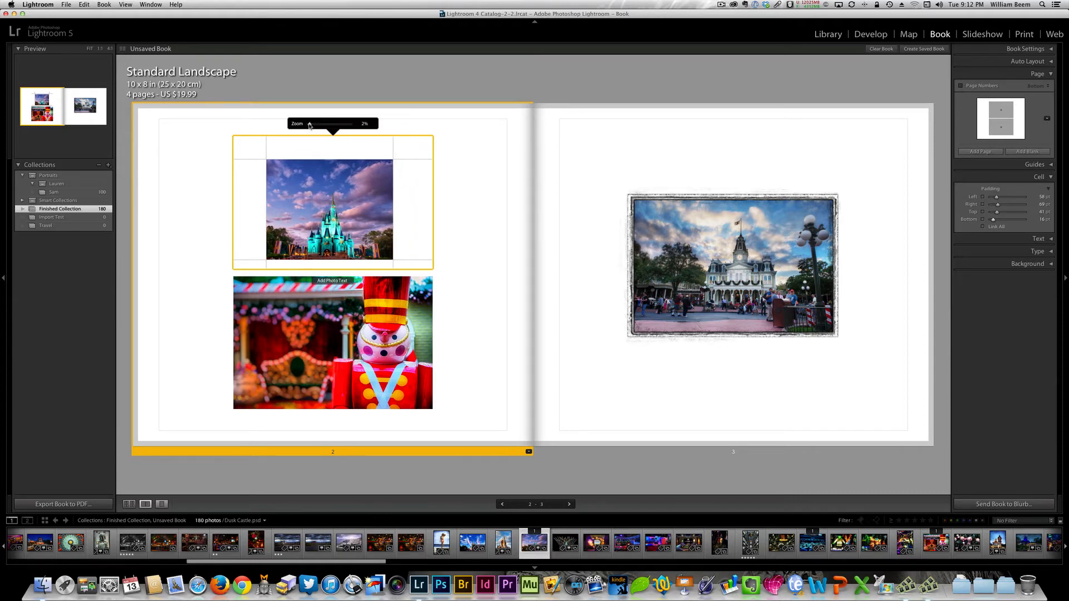
- Set the zoom of page 2's castle photo to 12% and recentre the castle within its cell
{"action": "left_click_drag", "start_coordinate": [309, 125], "coordinate": [314, 124]}
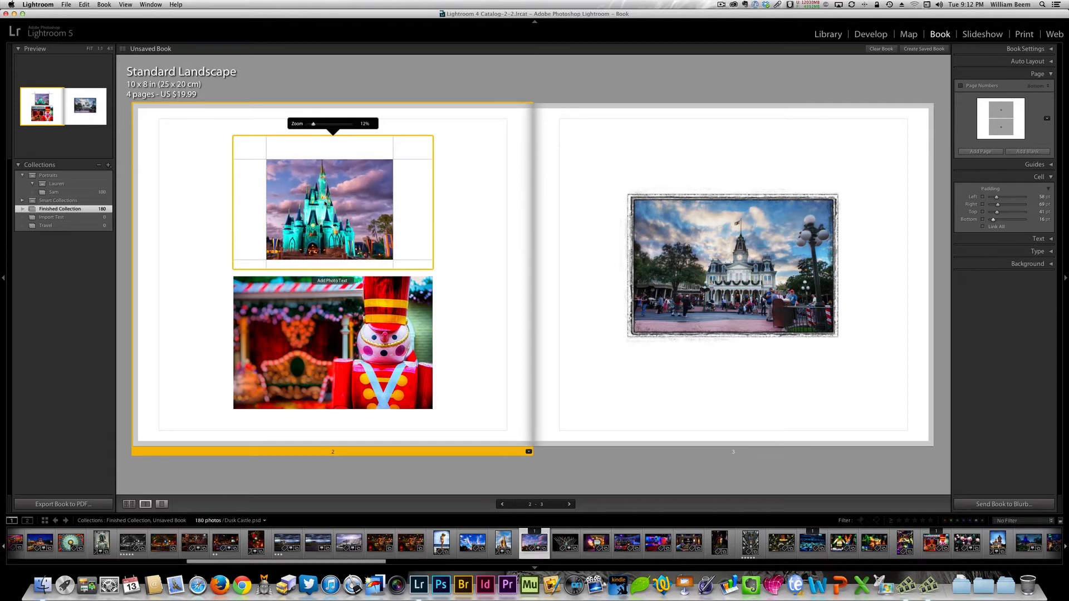
{"action": "left_click_drag", "start_coordinate": [325, 204], "coordinate": [341, 205]}
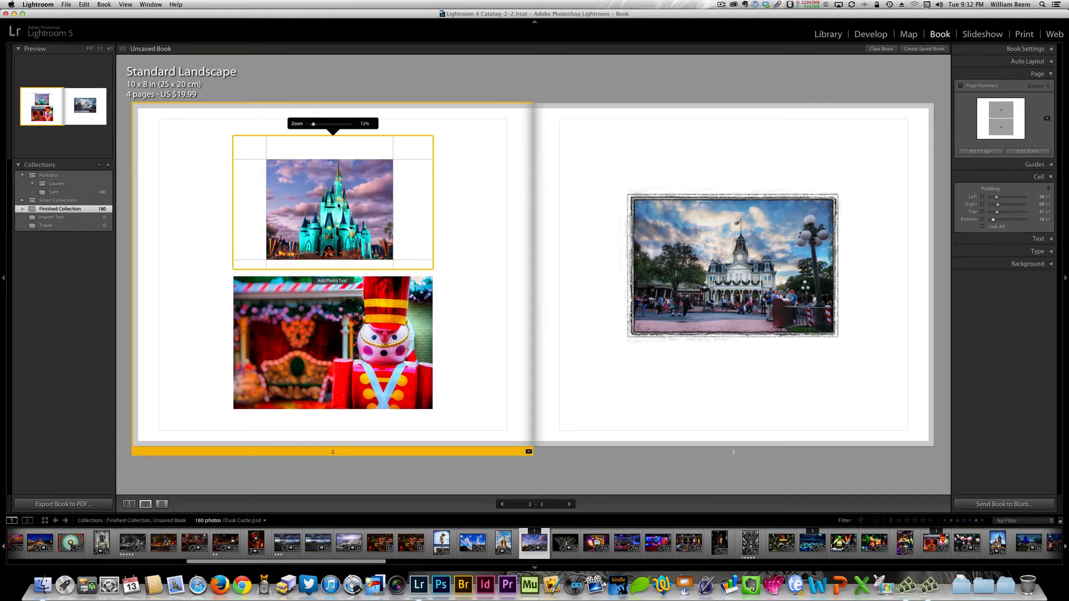
{"action": "left_click", "coordinate": [183, 218]}
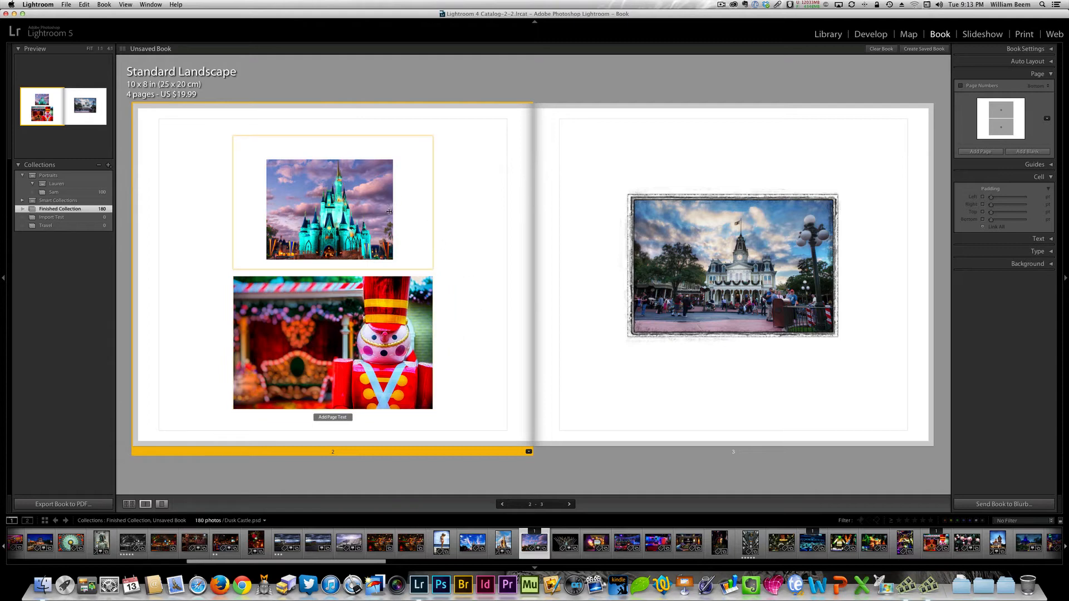
- Remove the castle photo's left, right and bottom padding, and set its top padding to about 66 pt
{"action": "left_click", "coordinate": [395, 234]}
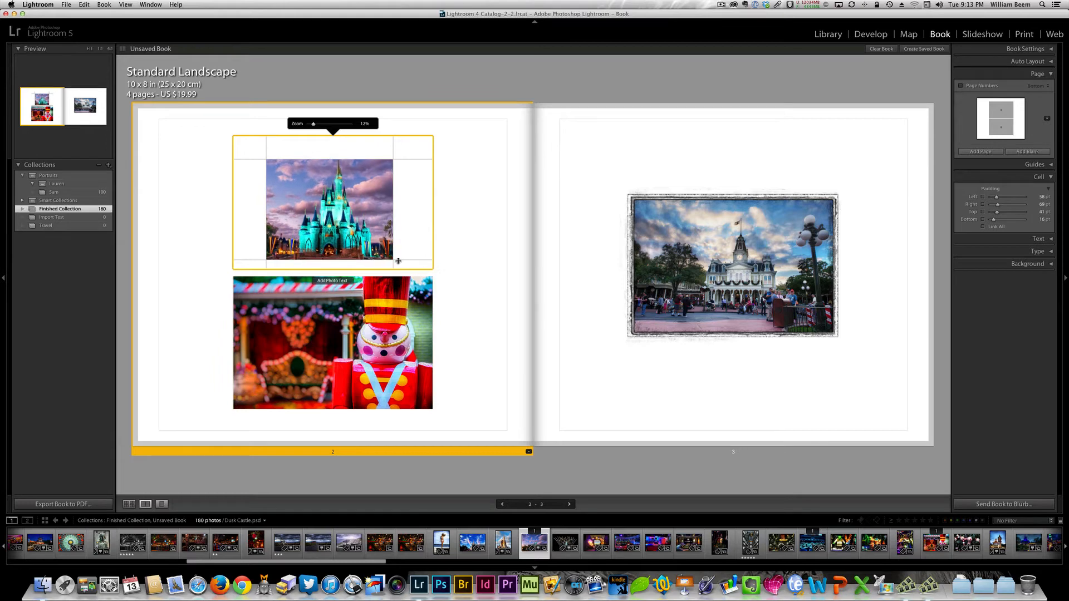
{"action": "left_click_drag", "start_coordinate": [395, 261], "coordinate": [449, 273]}
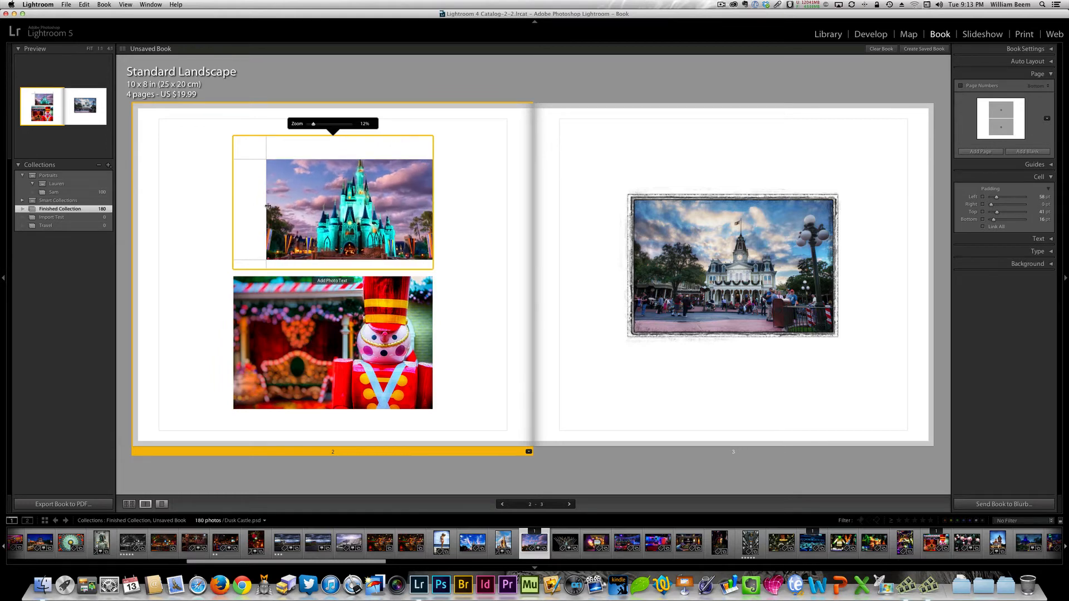
{"action": "left_click_drag", "start_coordinate": [266, 207], "coordinate": [229, 204]}
{"action": "left_click_drag", "start_coordinate": [338, 261], "coordinate": [337, 273]}
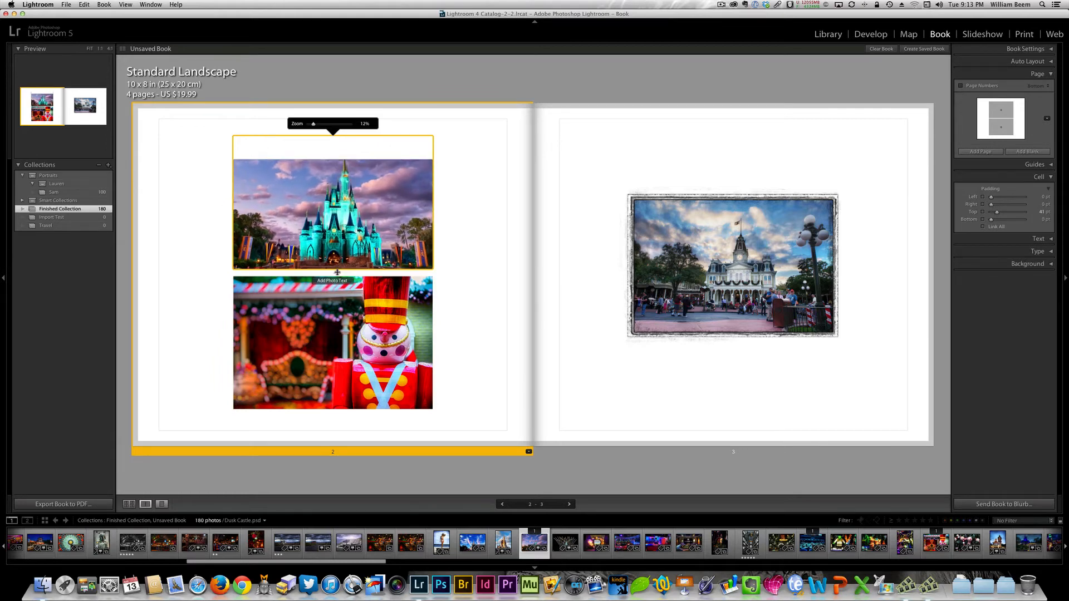
{"action": "left_click_drag", "start_coordinate": [333, 161], "coordinate": [334, 174]}
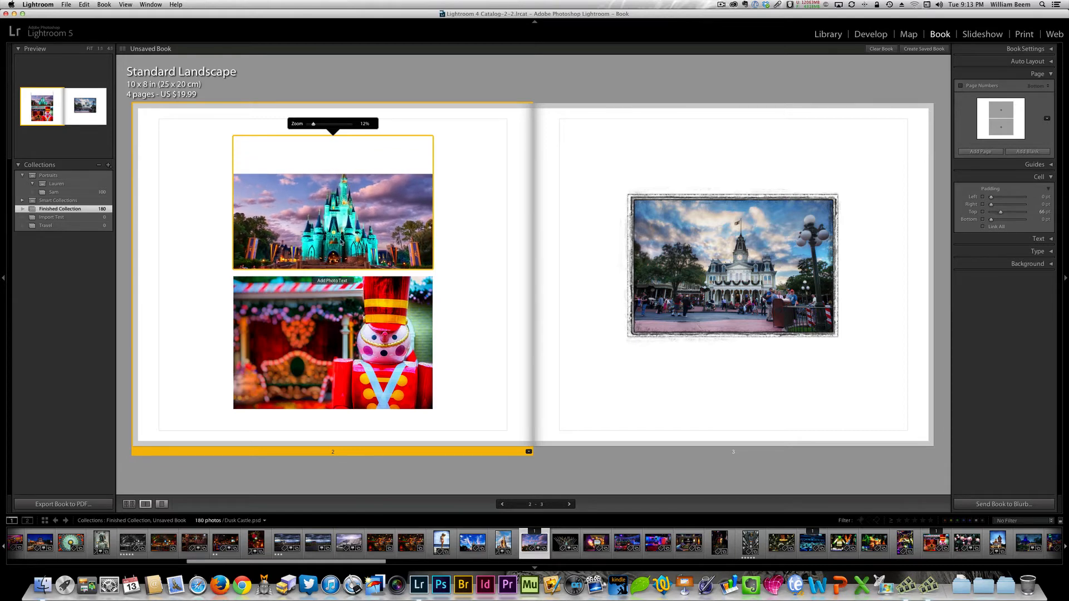
- Zoom the castle photo out to 1%, set its top padding to 59 pt and shift it sideways in its cell
{"action": "left_click_drag", "start_coordinate": [314, 124], "coordinate": [310, 126]}
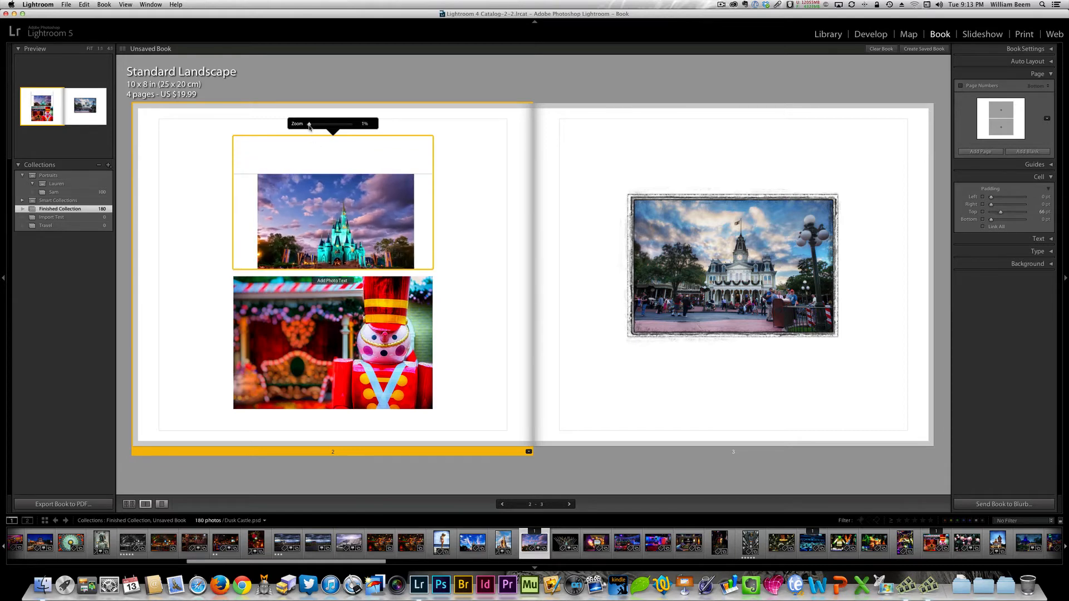
{"action": "left_click_drag", "start_coordinate": [339, 175], "coordinate": [344, 195]}
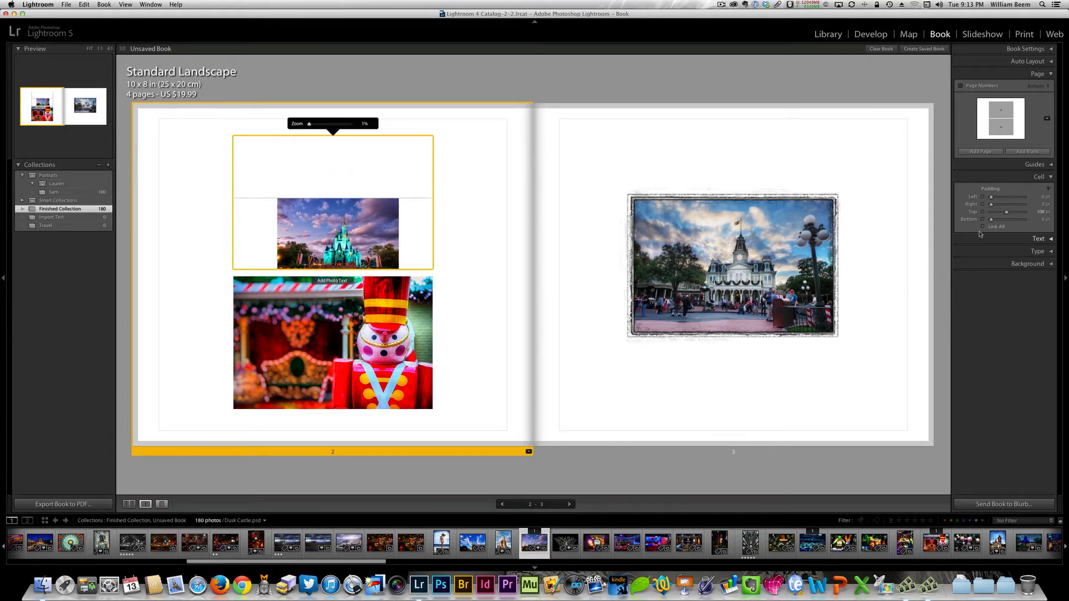
{"action": "mouse_move", "coordinate": [1006, 212]}
{"action": "left_mouse_down"}
{"action": "mouse_move", "coordinate": [990, 213]}
{"action": "mouse_move", "coordinate": [999, 212]}
{"action": "left_mouse_up"}
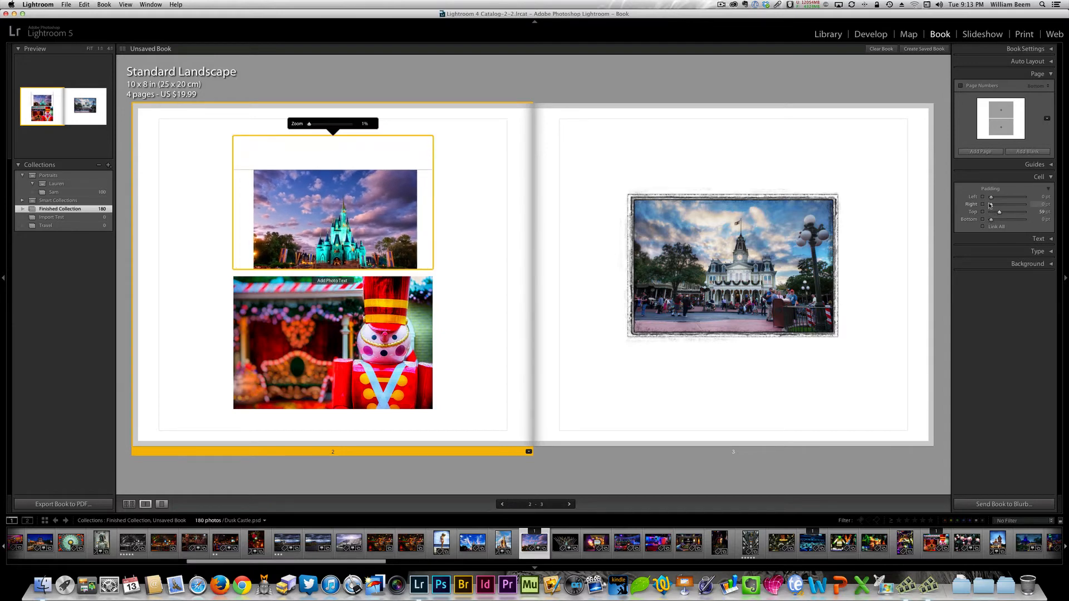
{"action": "left_click_drag", "start_coordinate": [325, 231], "coordinate": [347, 230]}
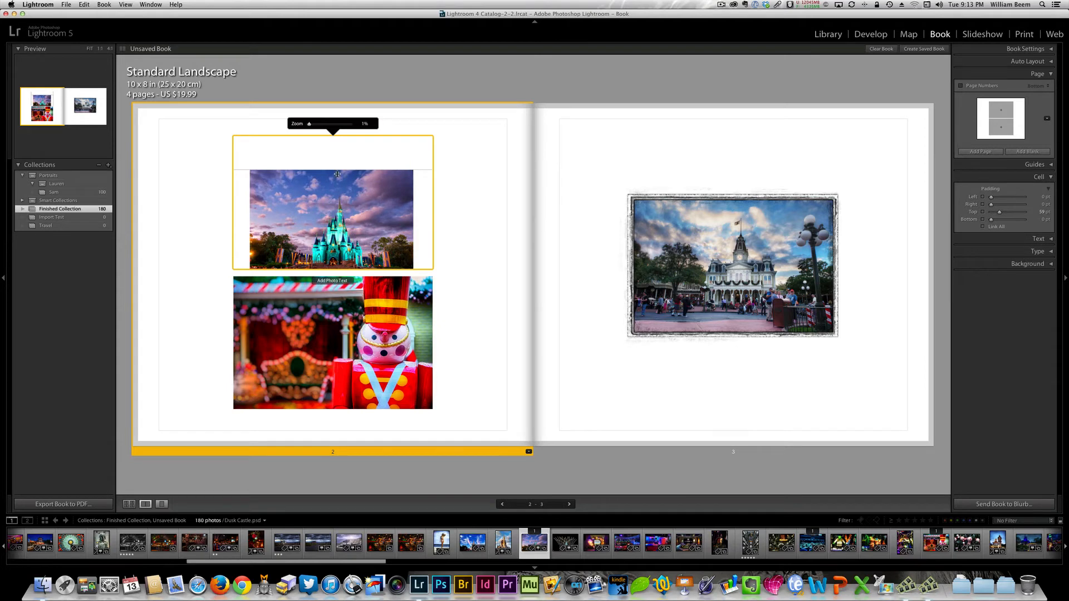
- Try enlarging the castle photo up to 84% and shifting it in its cell, and set its zoom to 9%
{"action": "left_click_drag", "start_coordinate": [310, 124], "coordinate": [312, 127]}
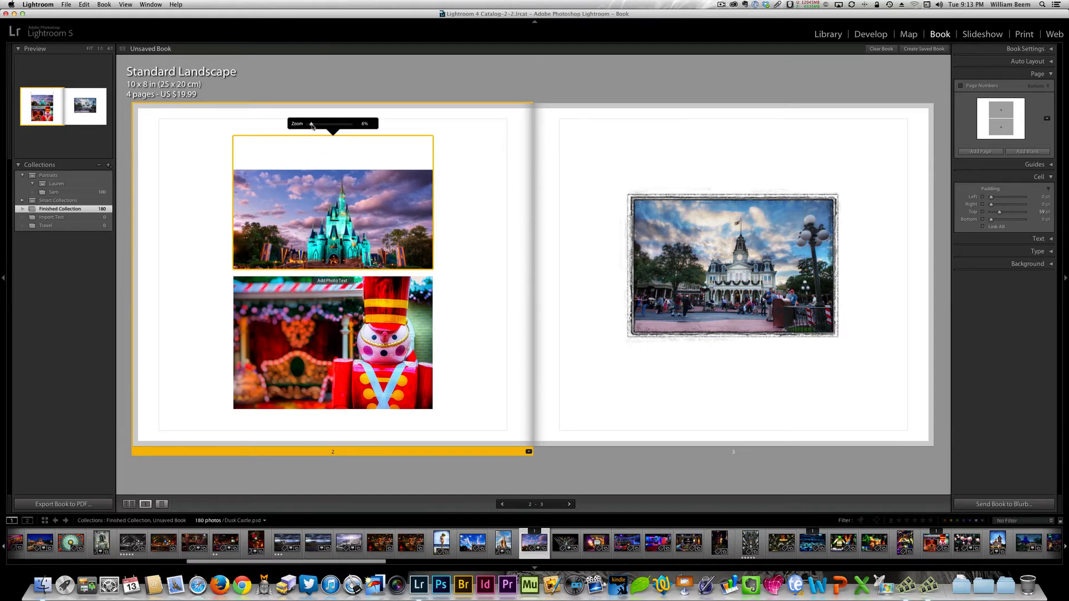
{"action": "left_click_drag", "start_coordinate": [312, 125], "coordinate": [318, 126]}
{"action": "left_click_drag", "start_coordinate": [321, 126], "coordinate": [344, 128]}
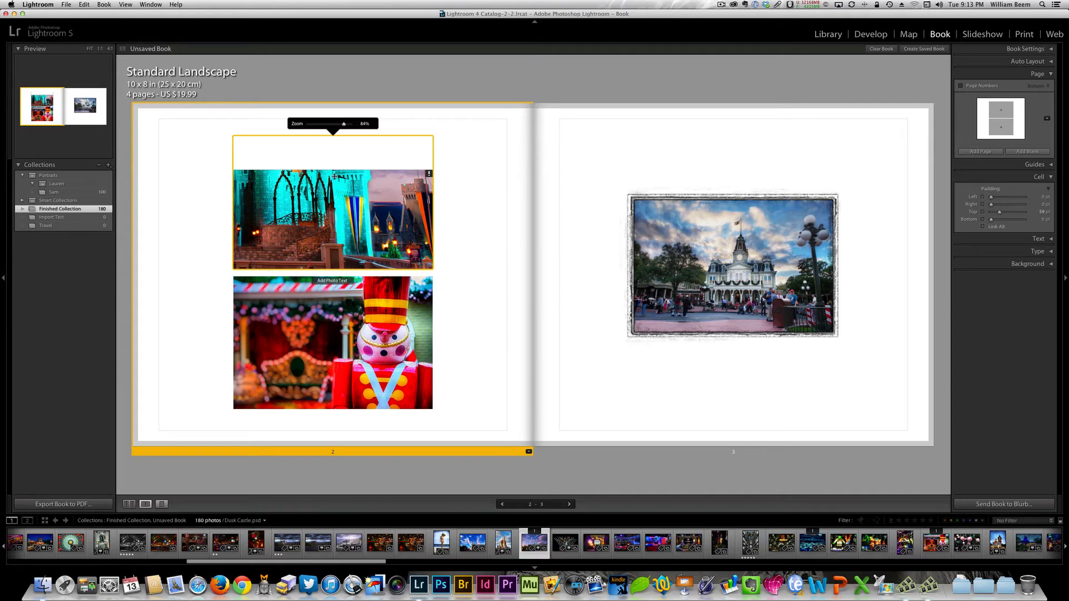
{"action": "left_click_drag", "start_coordinate": [343, 124], "coordinate": [343, 125]}
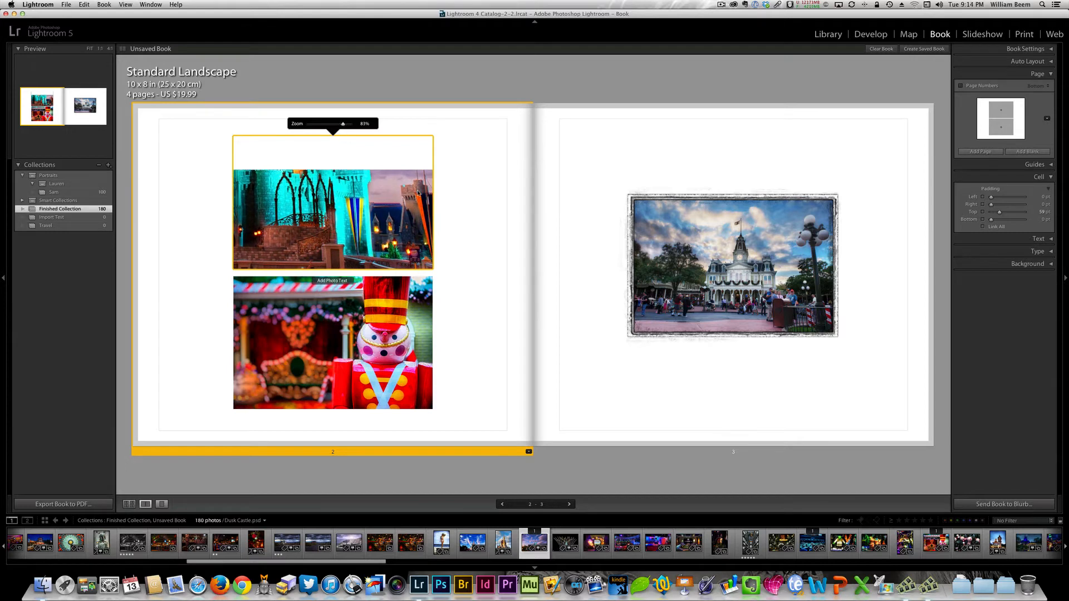
{"action": "left_click_drag", "start_coordinate": [307, 213], "coordinate": [345, 226]}
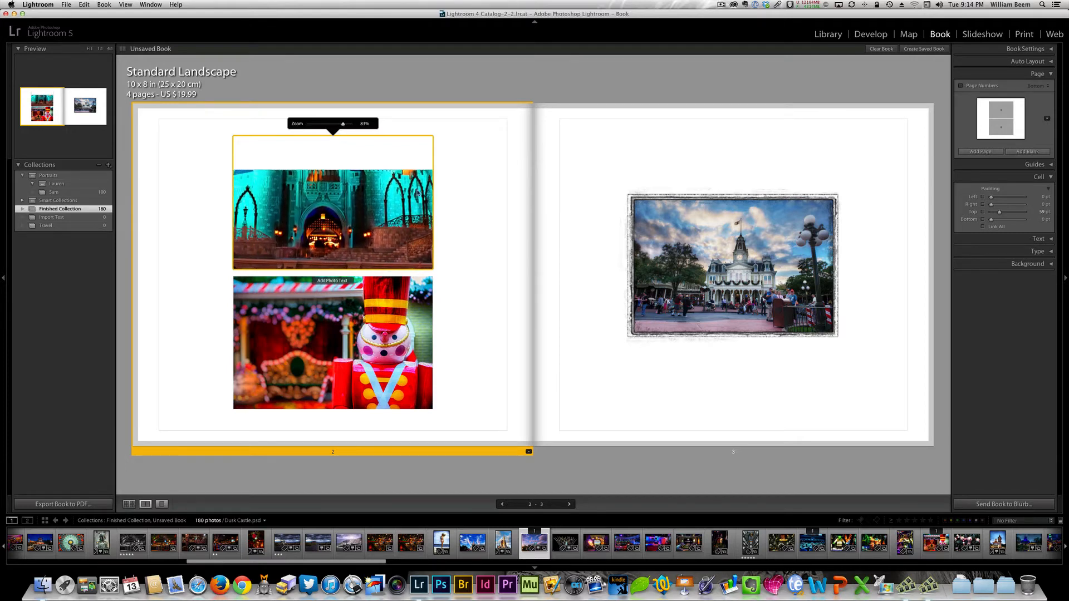
{"action": "left_click_drag", "start_coordinate": [339, 124], "coordinate": [313, 126]}
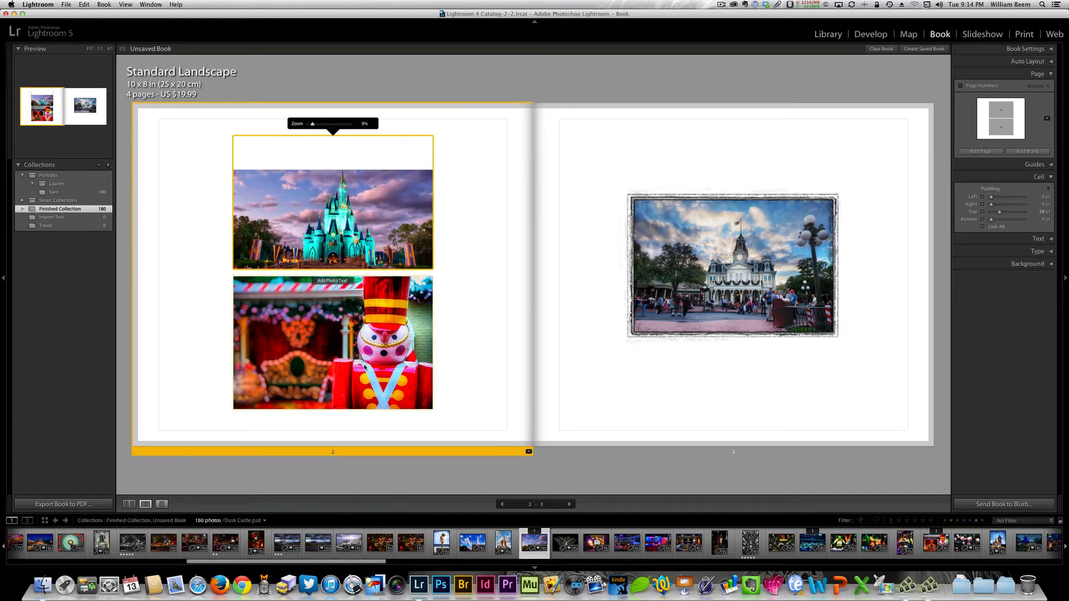
{"action": "left_click", "coordinate": [489, 287]}
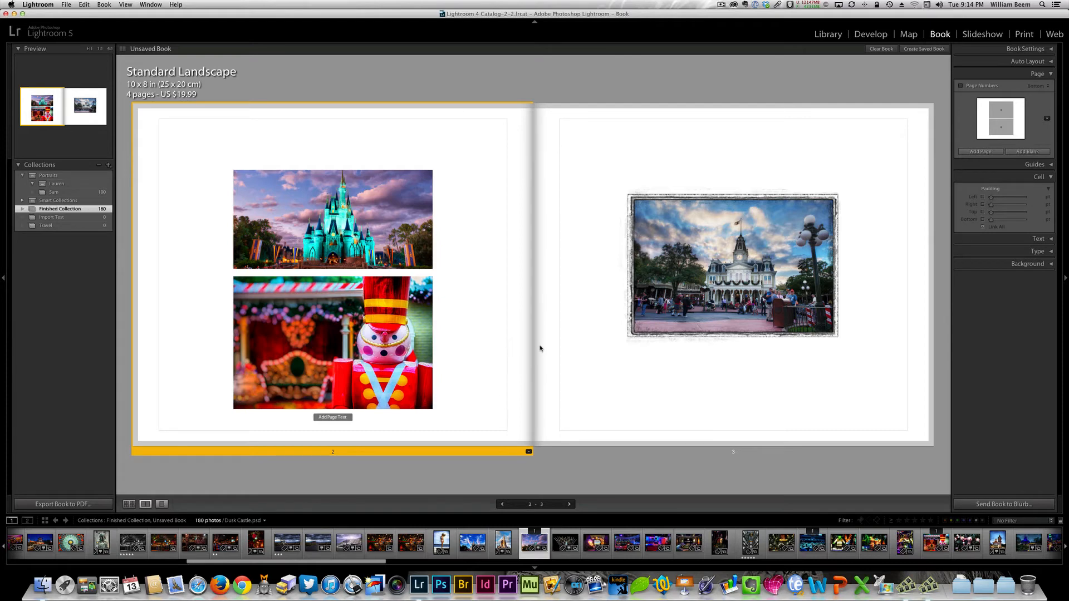
- Add a page after page 2 and display all the pages of the book together
{"action": "right_click", "coordinate": [465, 255]}
{"action": "left_click", "coordinate": [474, 308]}
{"action": "left_click", "coordinate": [129, 504]}
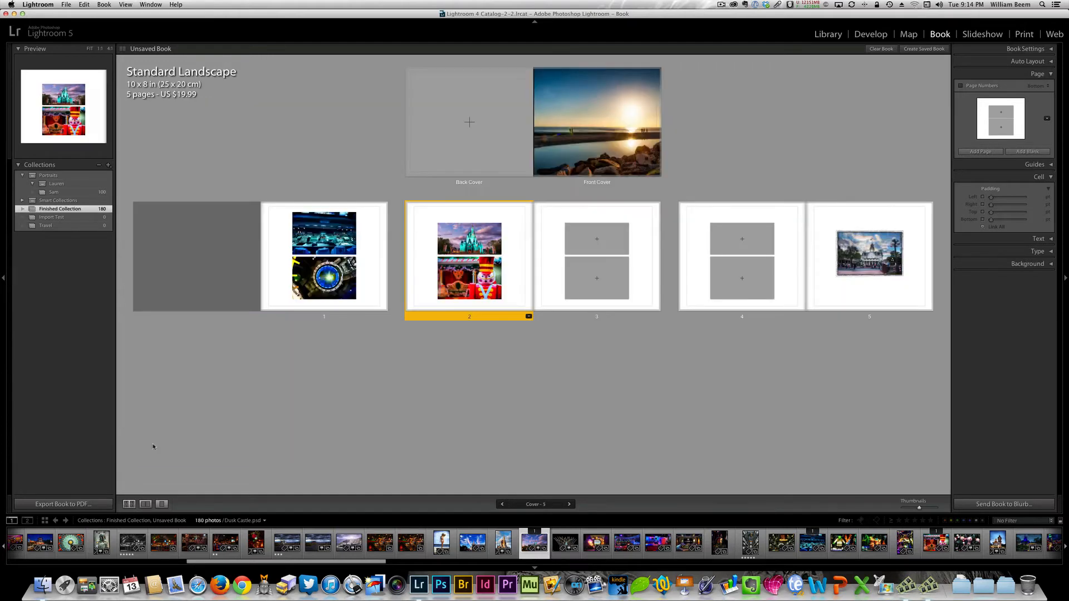
- Examine the 1 Photo, 2 Photos, 3 Photos, Multiple Photos and Custom Pages layouts available for page 3
{"action": "left_click", "coordinate": [604, 277]}
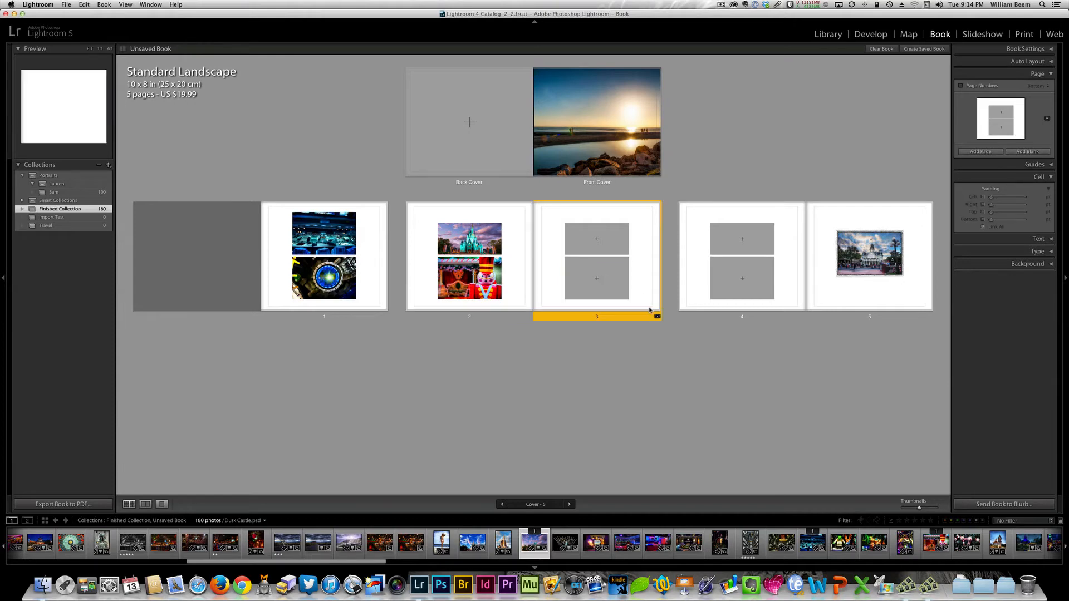
{"action": "left_click", "coordinate": [657, 316]}
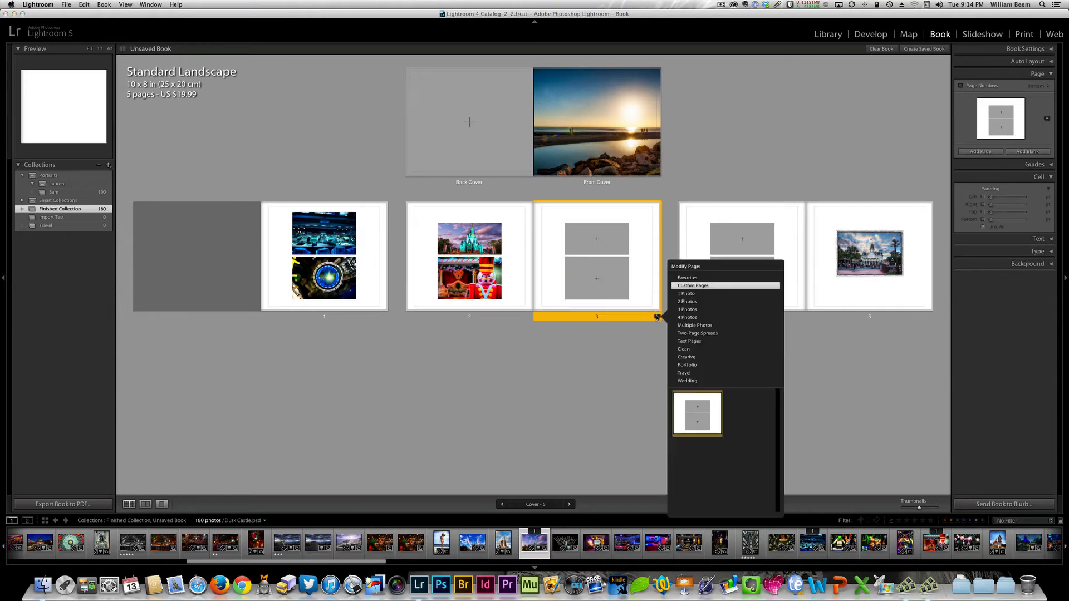
{"action": "left_click", "coordinate": [688, 302]}
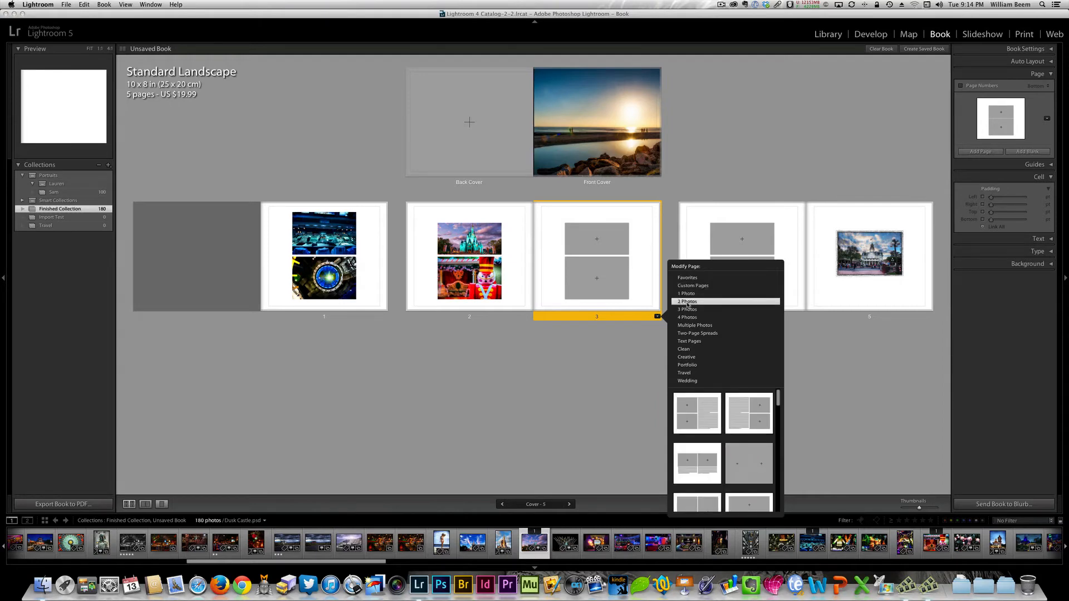
{"action": "left_click", "coordinate": [687, 295]}
{"action": "left_click", "coordinate": [688, 309]}
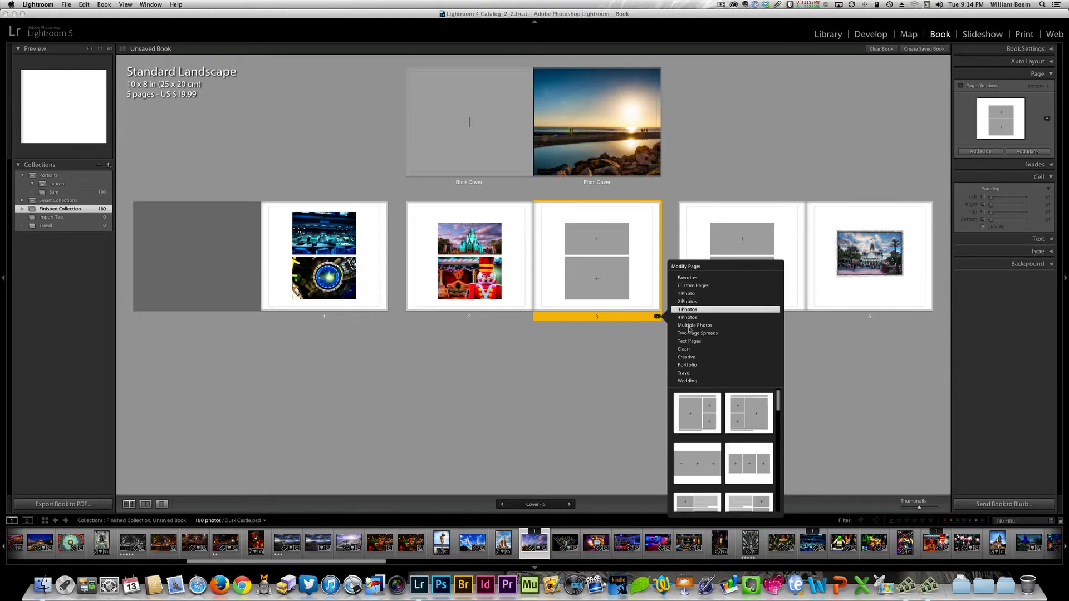
{"action": "left_click", "coordinate": [691, 326]}
{"action": "left_click", "coordinate": [692, 287]}
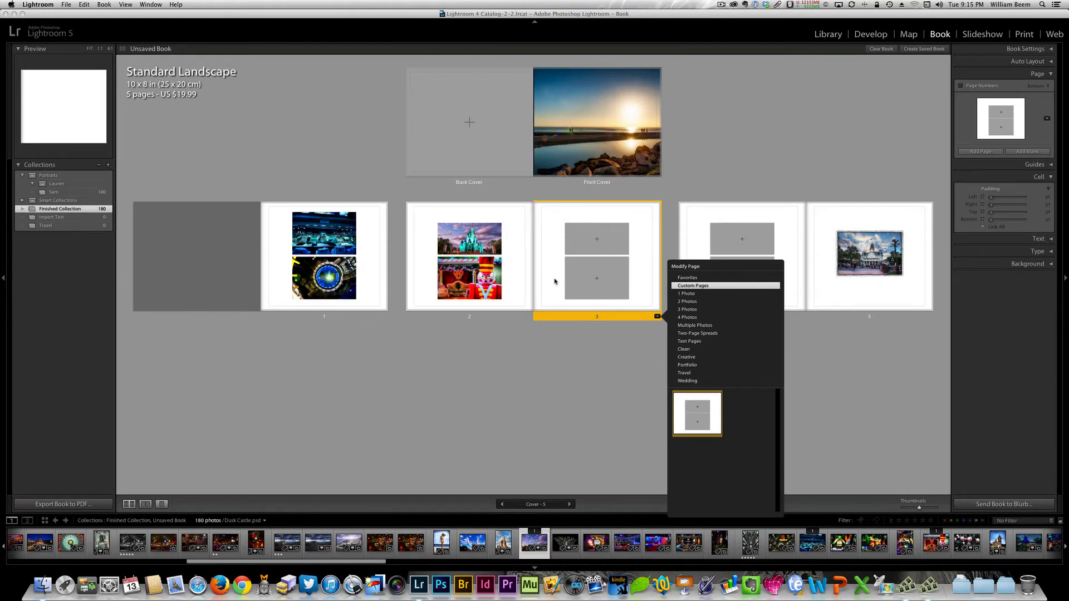
{"action": "left_click", "coordinate": [627, 356]}
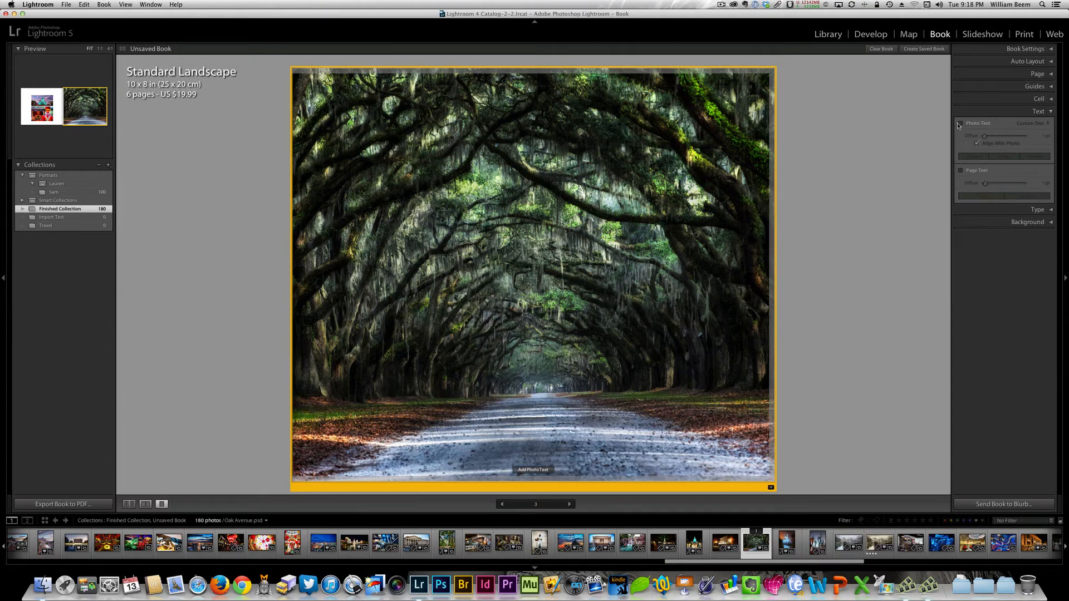
- Zoom page 3's Oak Avenue photo out to 0% and adjust its vertical position on the page
{"action": "left_click", "coordinate": [549, 192]}
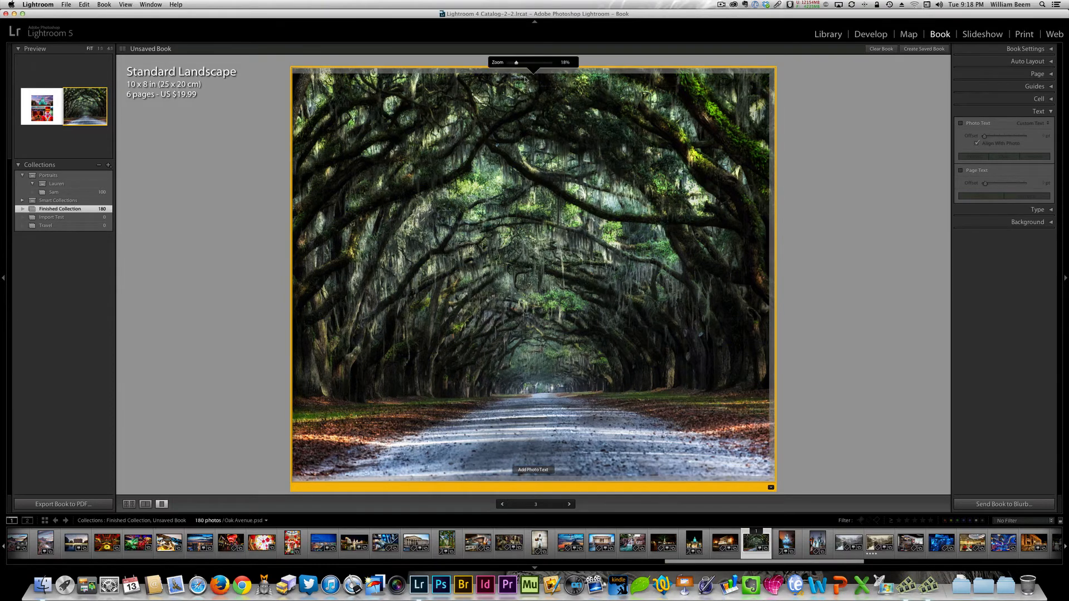
{"action": "left_click_drag", "start_coordinate": [517, 63], "coordinate": [509, 64]}
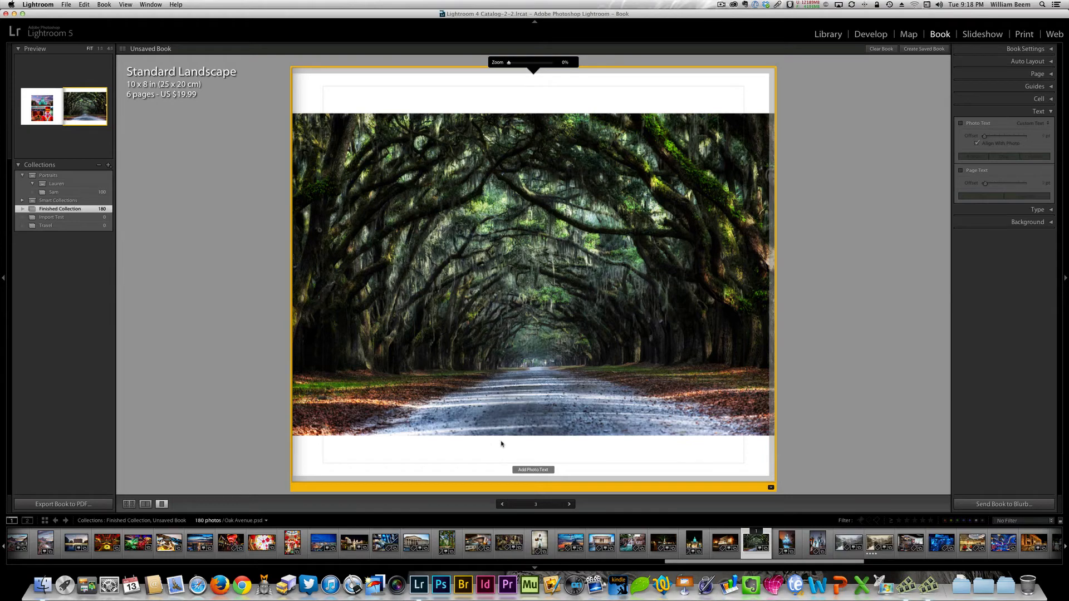
{"action": "left_click_drag", "start_coordinate": [534, 277], "coordinate": [531, 264]}
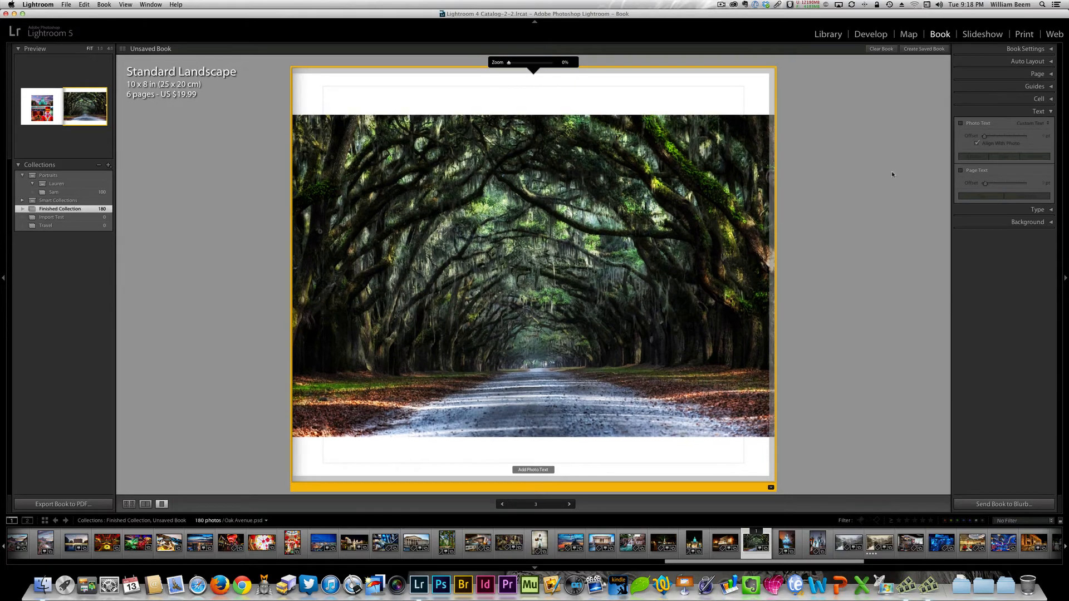
- Turn on photo text for the Oak Avenue photo and enter the caption "Run Forest, Run"
{"action": "left_click", "coordinate": [969, 124]}
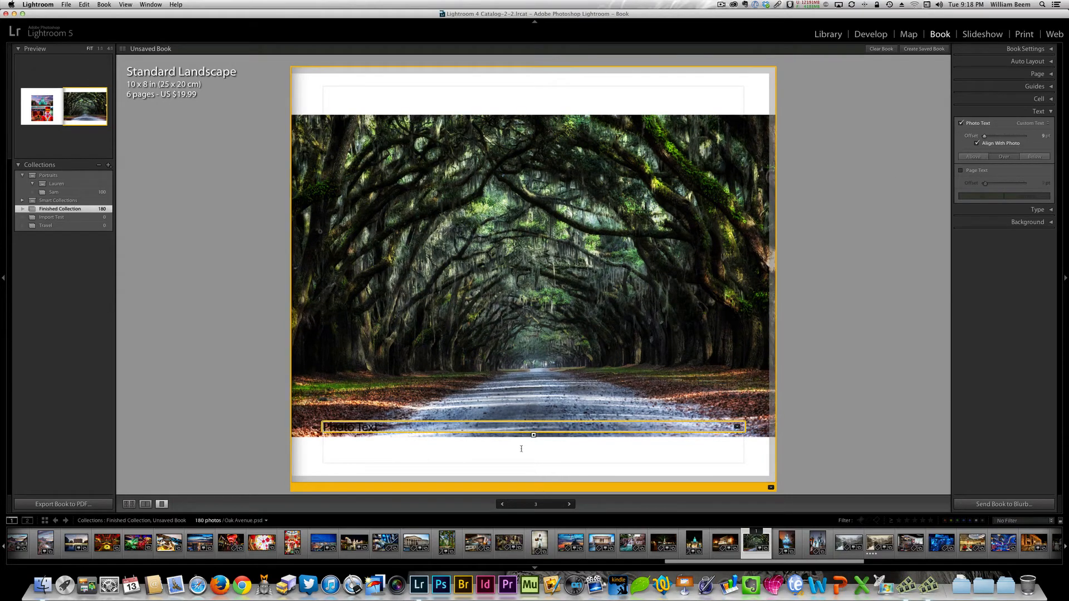
{"action": "left_click_drag", "start_coordinate": [378, 428], "coordinate": [315, 427]}
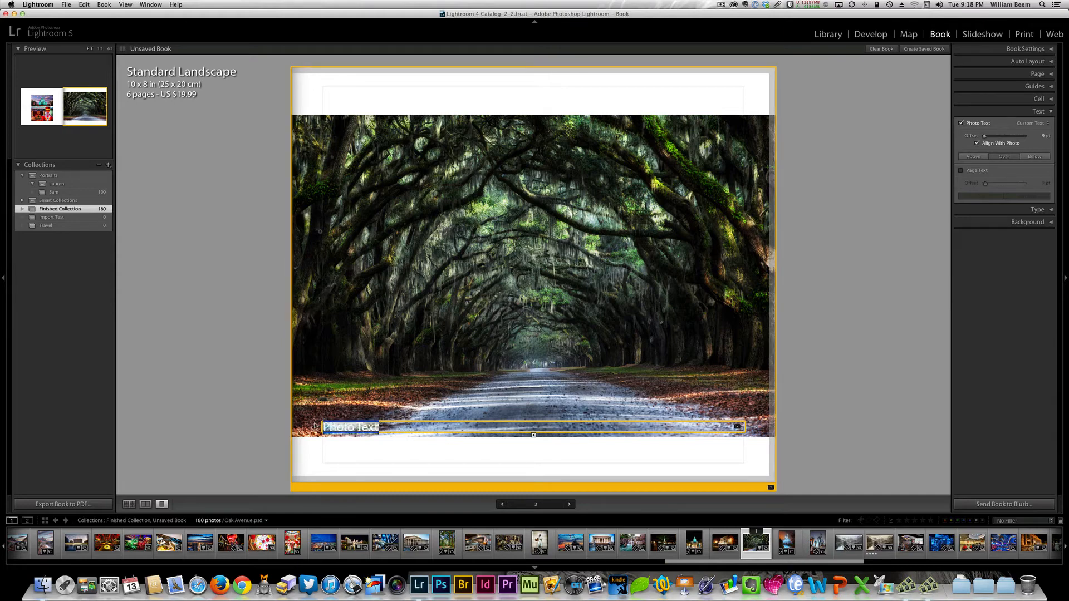
{"action": "type", "text": "Ro"}
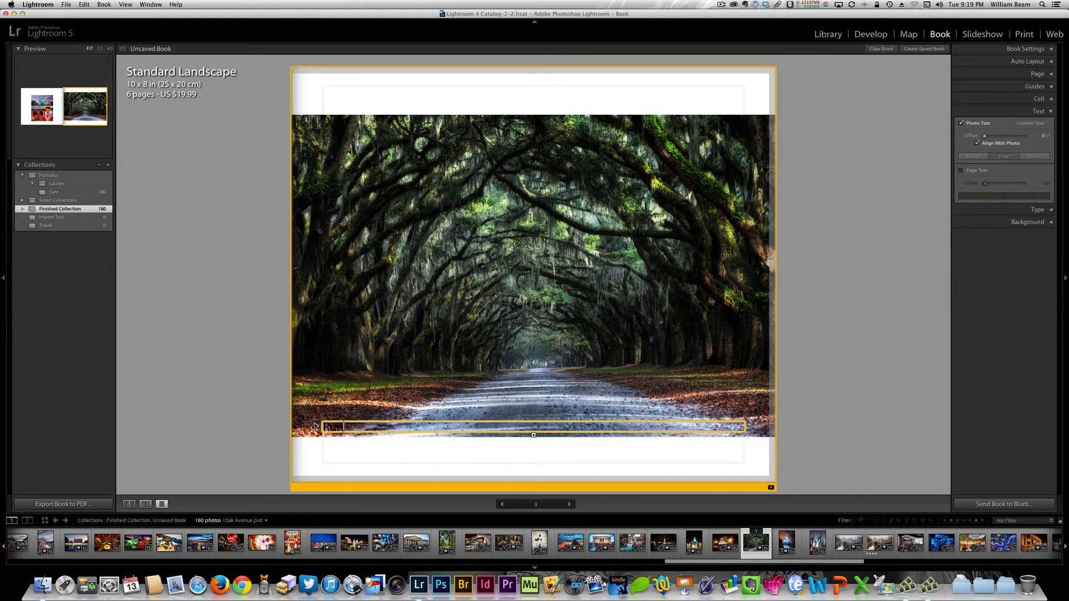
{"action": "type", "text": "n Forest, Run"}
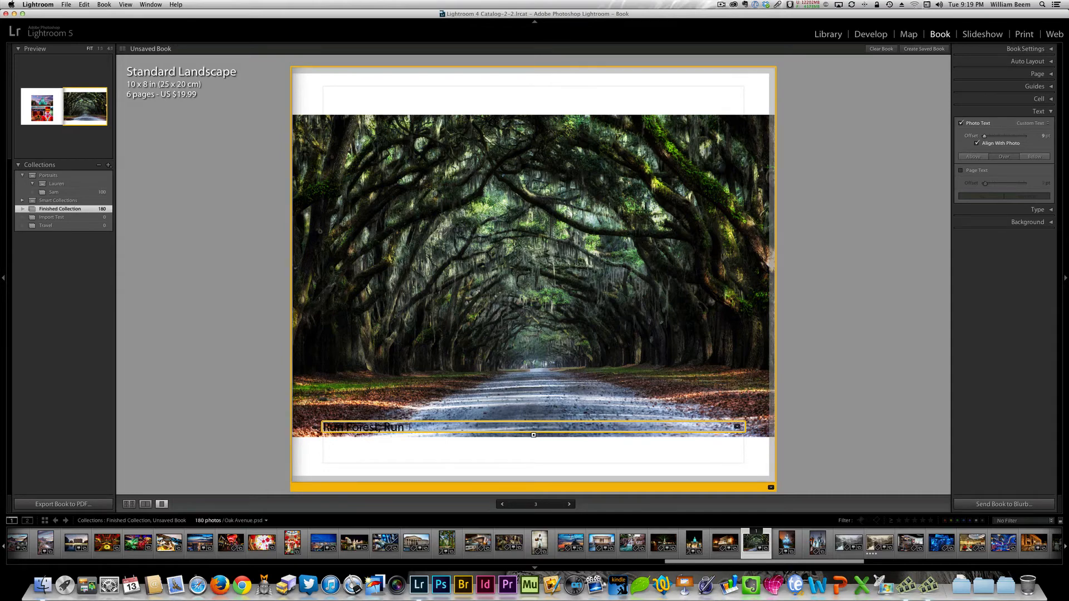
- Keep Custom Text as the source of the Oak Avenue caption and set its offset to 0 pt
{"action": "left_click_drag", "start_coordinate": [404, 428], "coordinate": [294, 407]}
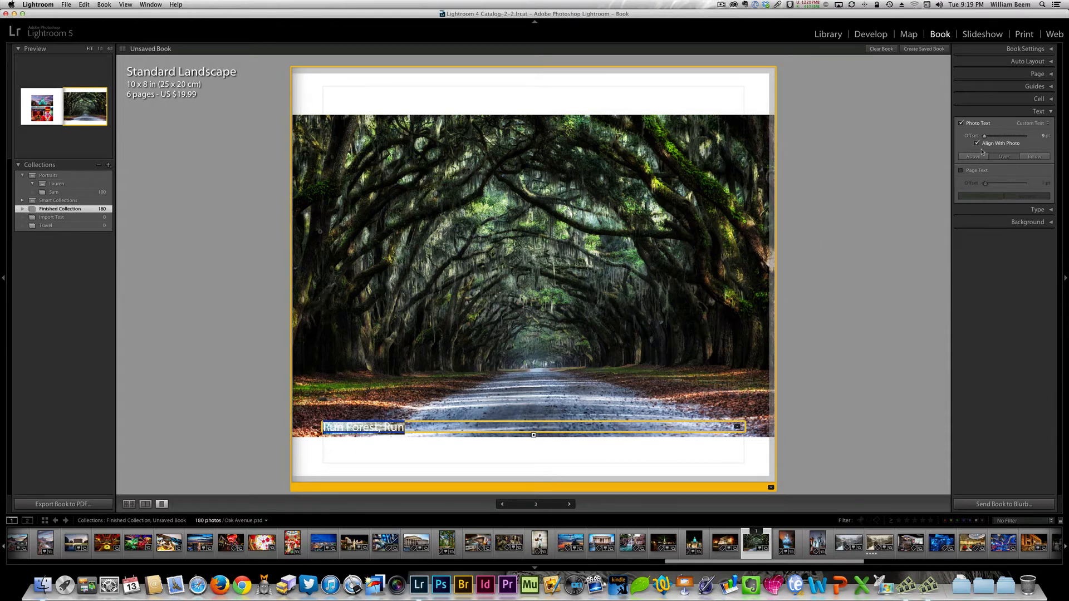
{"action": "left_click", "coordinate": [1040, 124]}
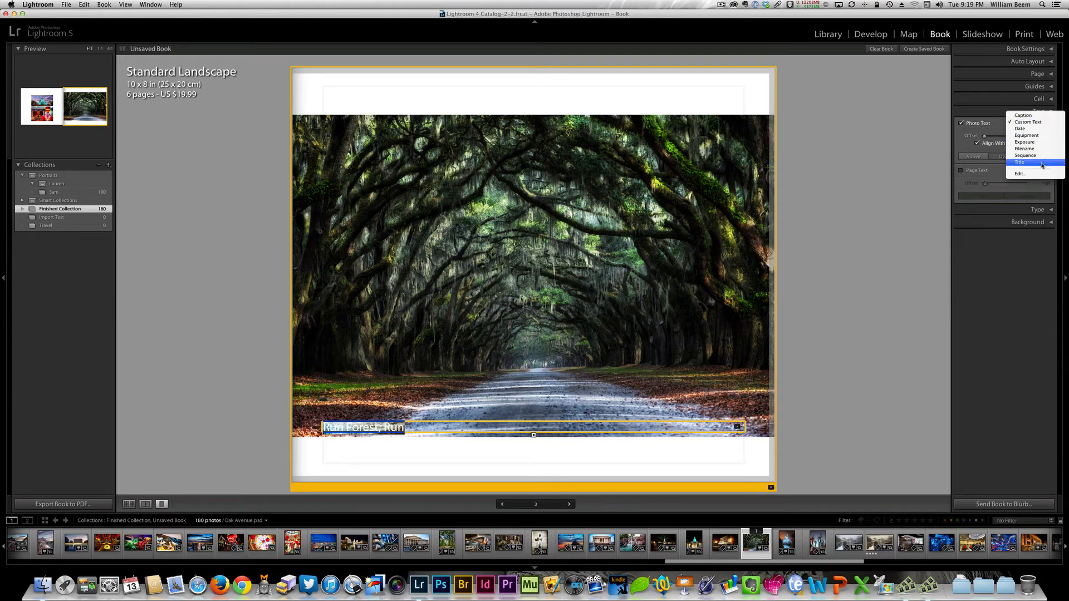
{"action": "left_click", "coordinate": [1031, 123]}
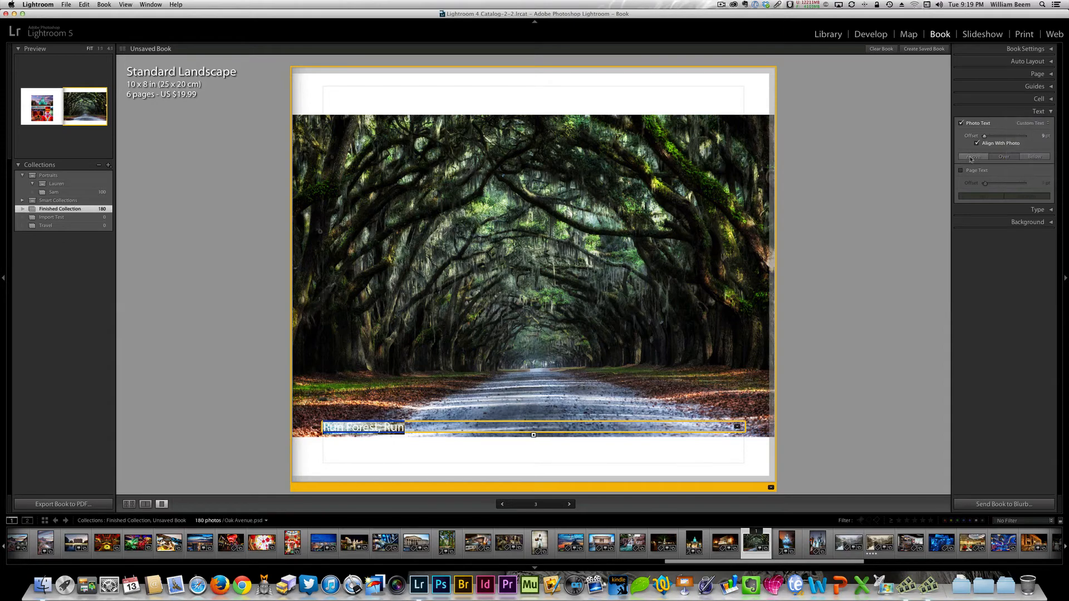
{"action": "mouse_move", "coordinate": [985, 137]}
{"action": "left_mouse_down"}
{"action": "mouse_move", "coordinate": [1005, 137]}
{"action": "mouse_move", "coordinate": [983, 135]}
{"action": "left_mouse_up"}
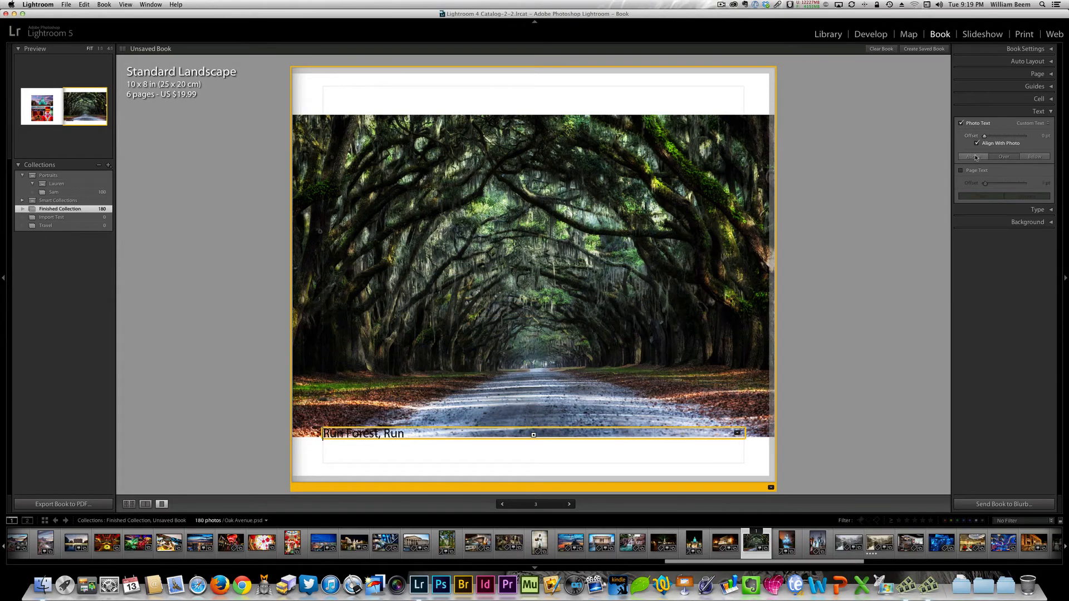
- Try the Oak Avenue caption above, below and over the photo and with Align With Photo off, ending aligned over the photo
{"action": "left_click", "coordinate": [975, 157]}
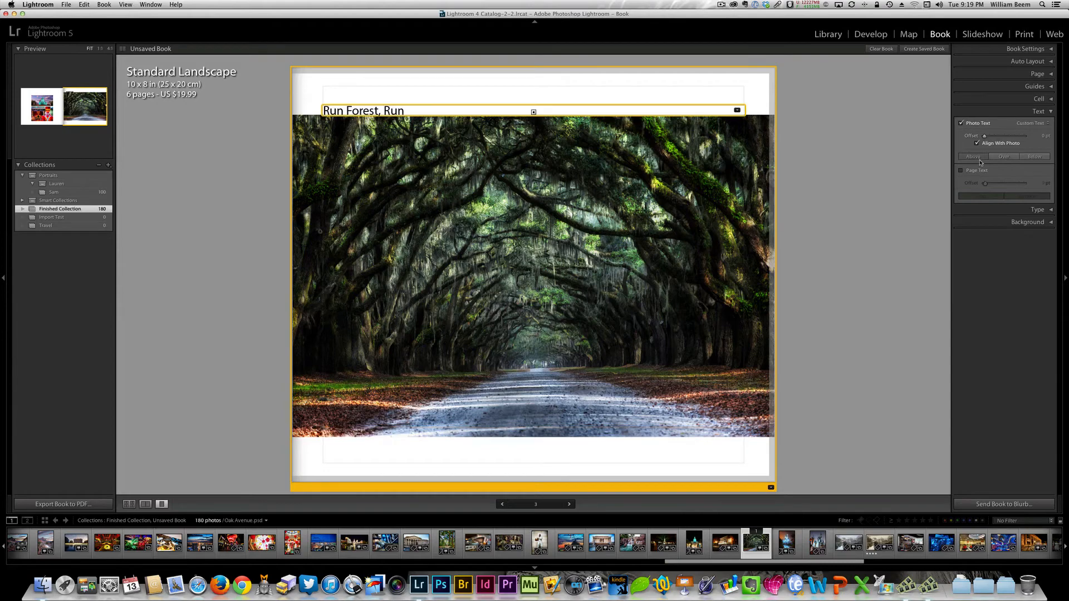
{"action": "left_click", "coordinate": [1034, 158]}
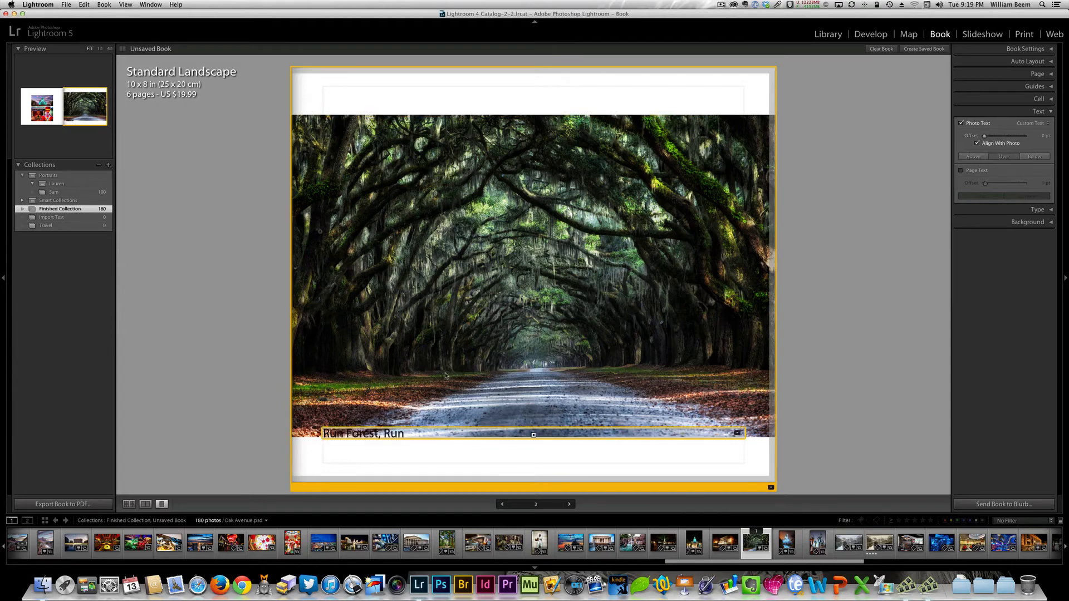
{"action": "left_click", "coordinate": [1037, 158]}
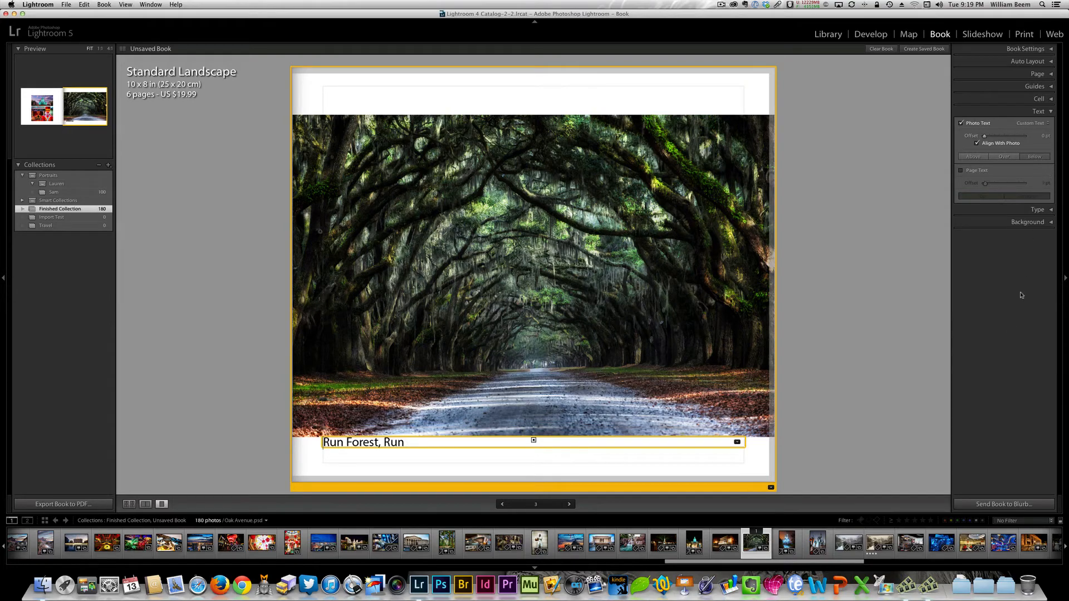
{"action": "left_click", "coordinate": [980, 158]}
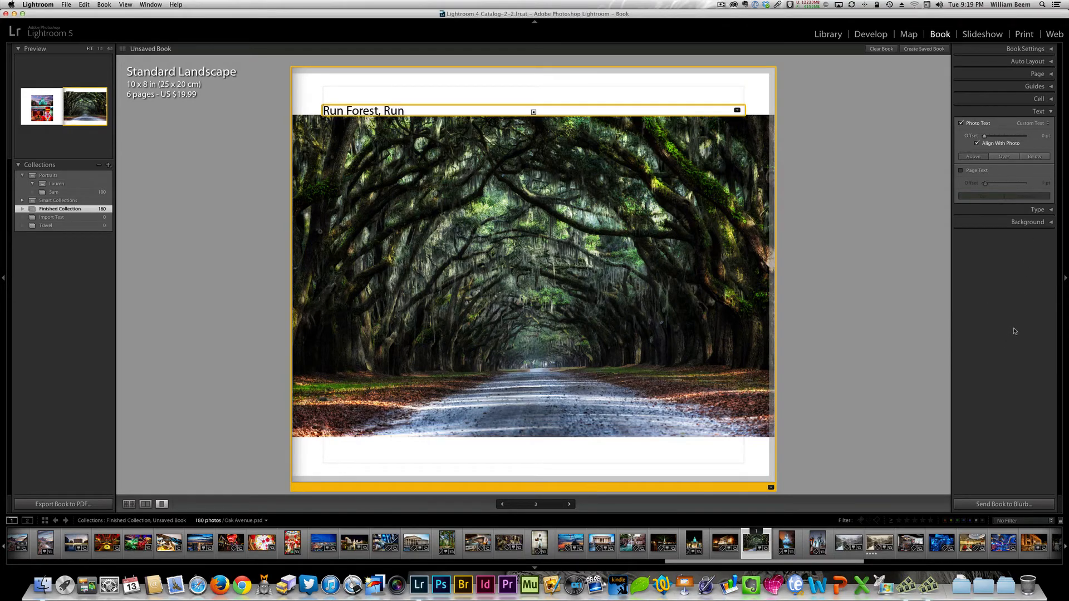
{"action": "left_click", "coordinate": [1004, 157]}
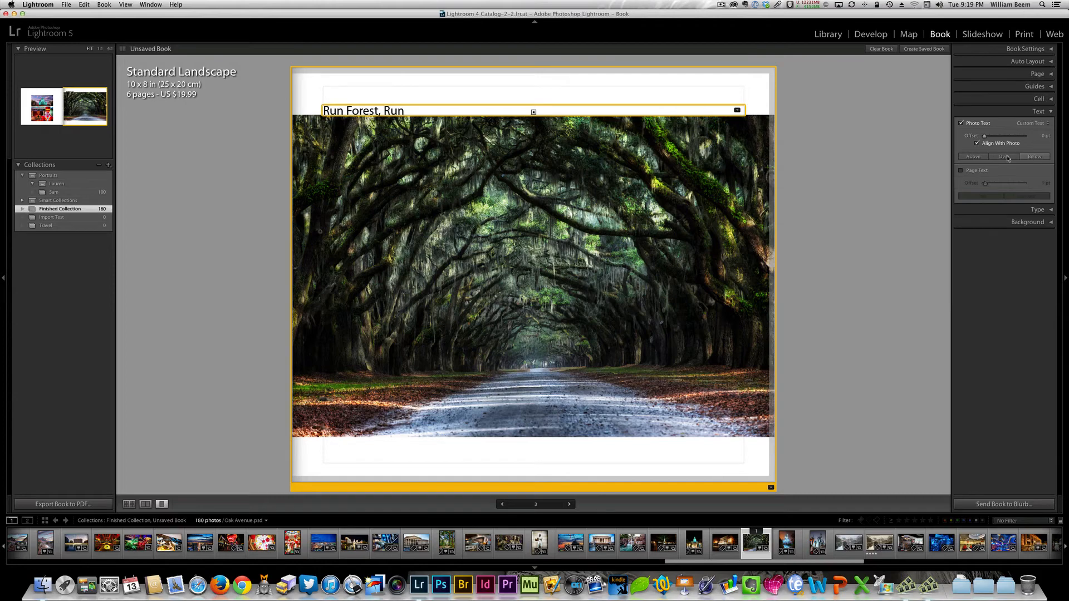
{"action": "left_click", "coordinate": [978, 143]}
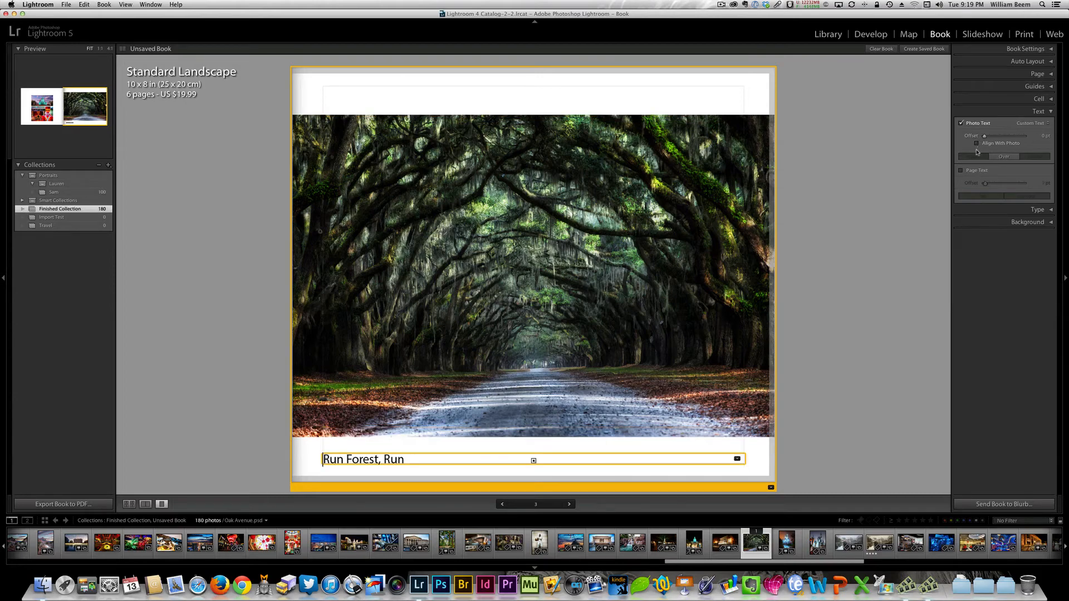
{"action": "left_click", "coordinate": [977, 144]}
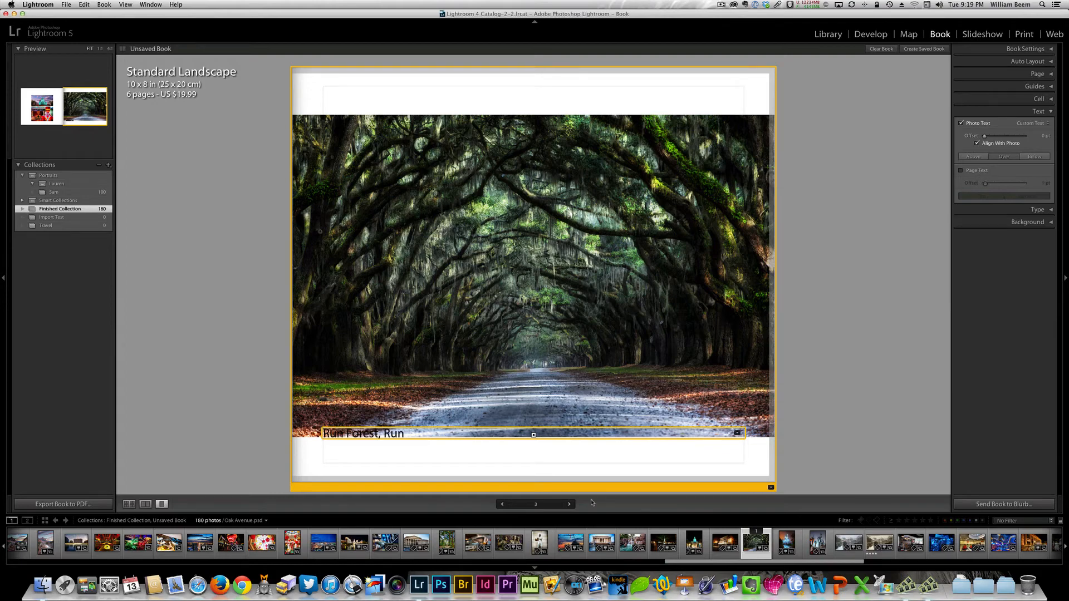
- Turn on page text for page 3 and enter "Wormsloe Plantation Oak Avenue"
{"action": "left_click", "coordinate": [537, 456]}
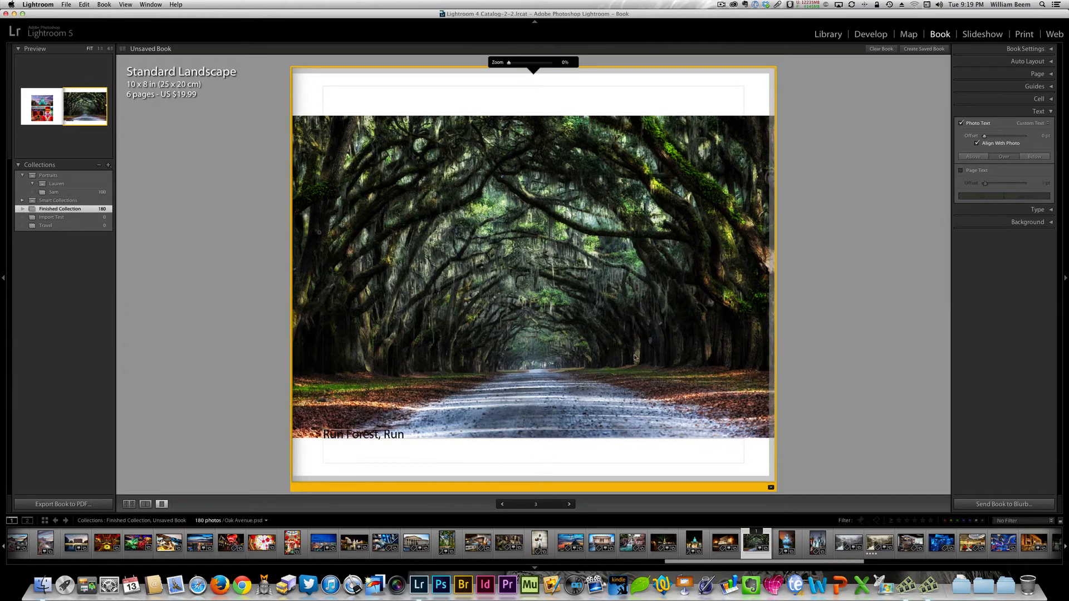
{"action": "left_click", "coordinate": [961, 171]}
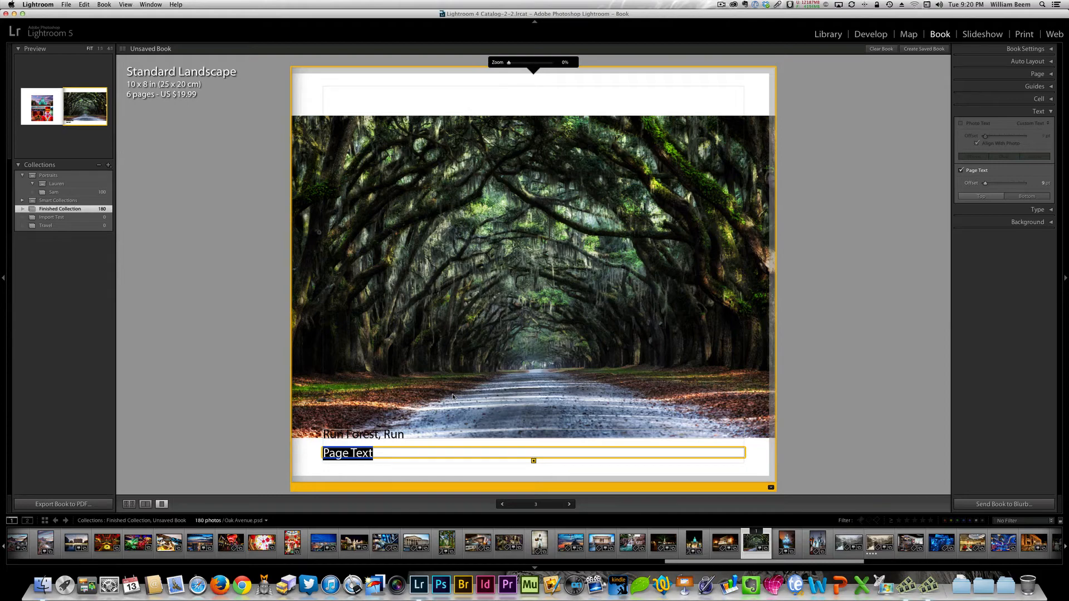
{"action": "type", "text": "Wormsloe"}
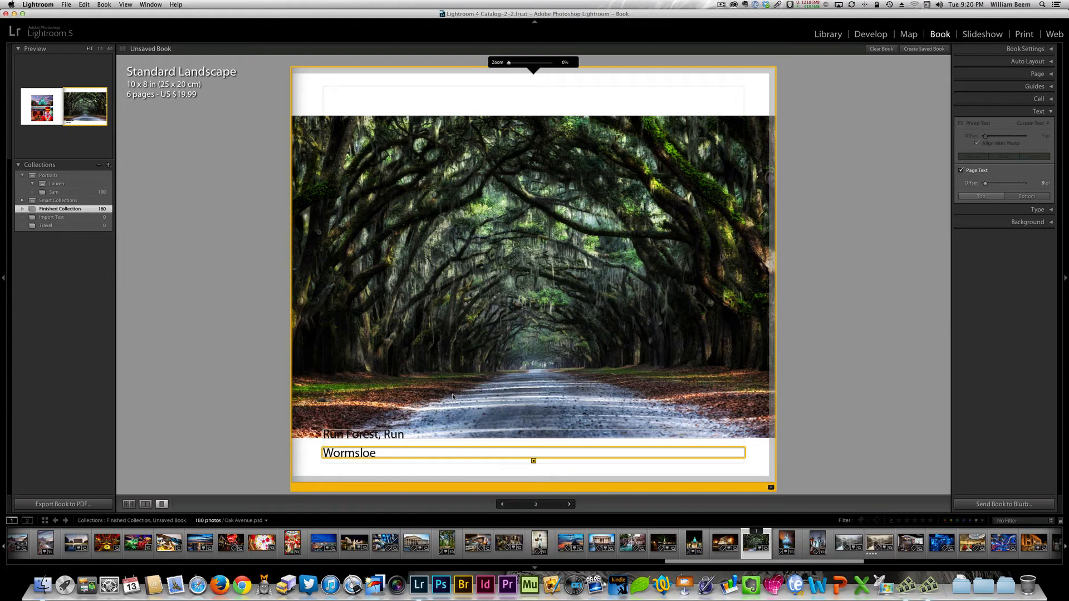
{"action": "type", "text": " Plantation Oak Avenue"}
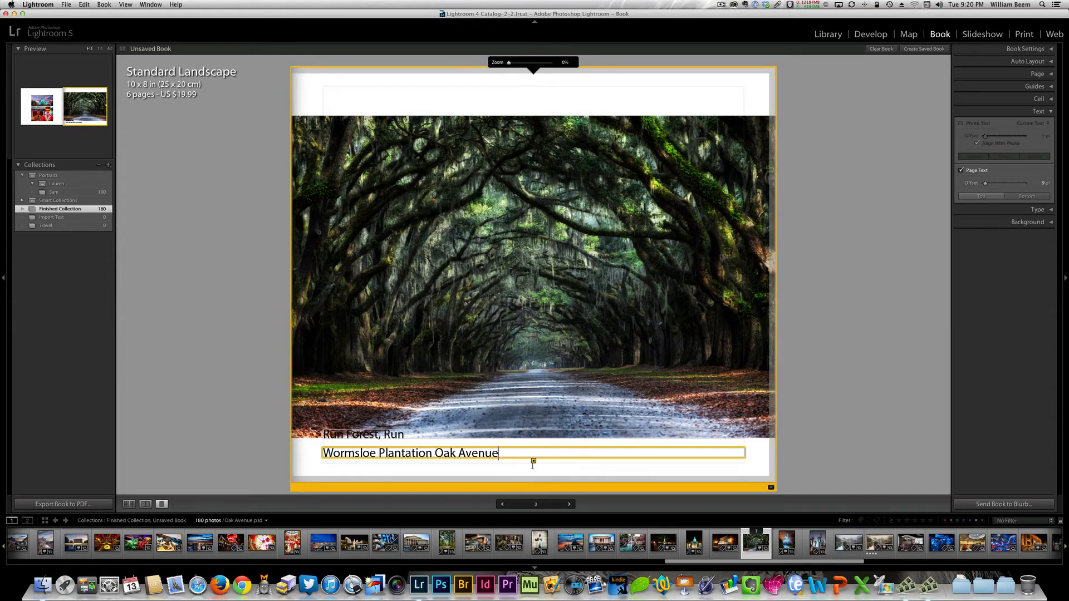
- Set the page text's offset to 0 pt and keep the text at the bottom of the page
{"action": "mouse_move", "coordinate": [985, 184]}
{"action": "left_mouse_down"}
{"action": "mouse_move", "coordinate": [1023, 181]}
{"action": "mouse_move", "coordinate": [983, 188]}
{"action": "left_mouse_up"}
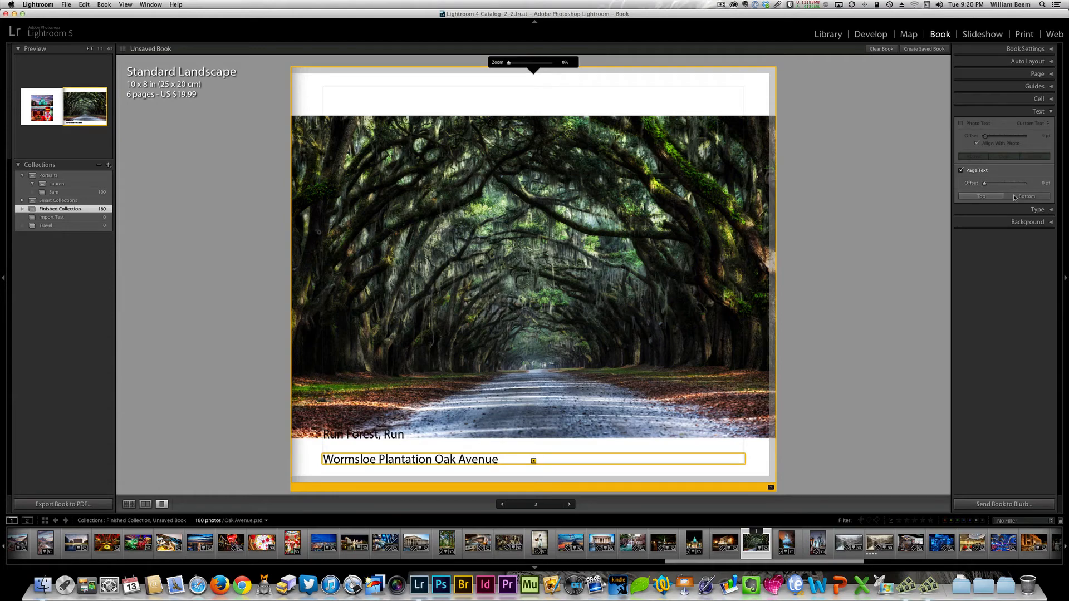
{"action": "left_click", "coordinate": [995, 197]}
{"action": "left_click", "coordinate": [1007, 197]}
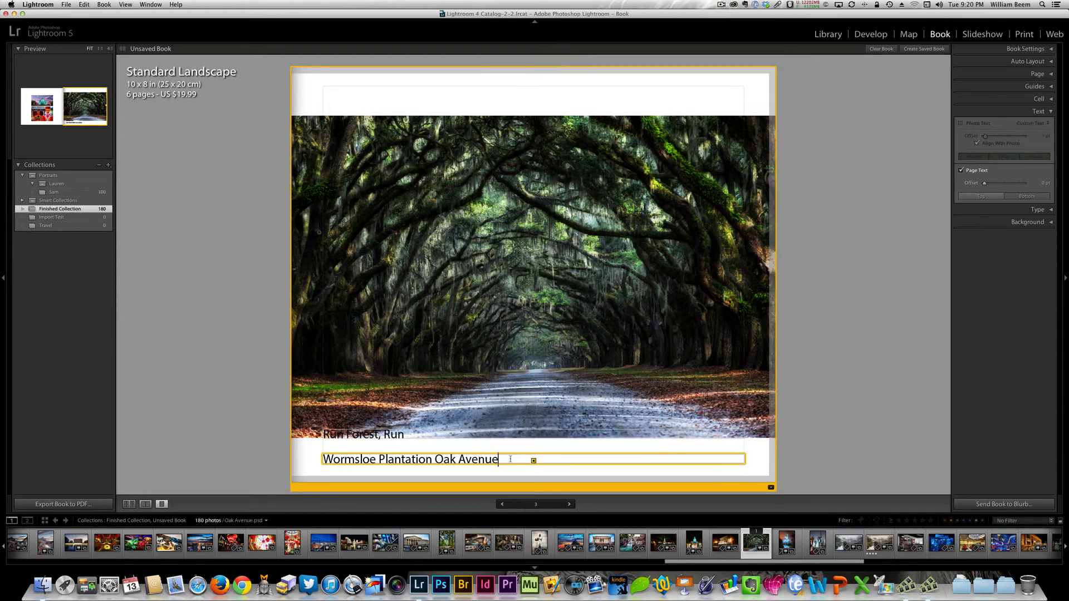
- Below a blank line in the page text, add the lines "This is more text" and "And even more text"
{"action": "key", "text": "Return"}
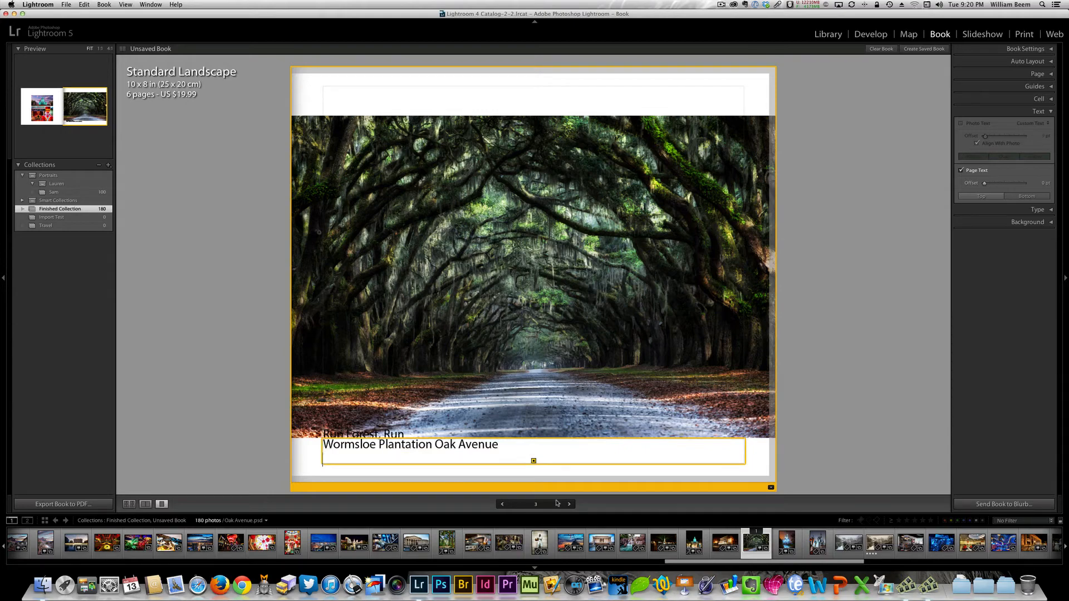
{"action": "key", "text": "Return"}
{"action": "type", "text": "This is"}
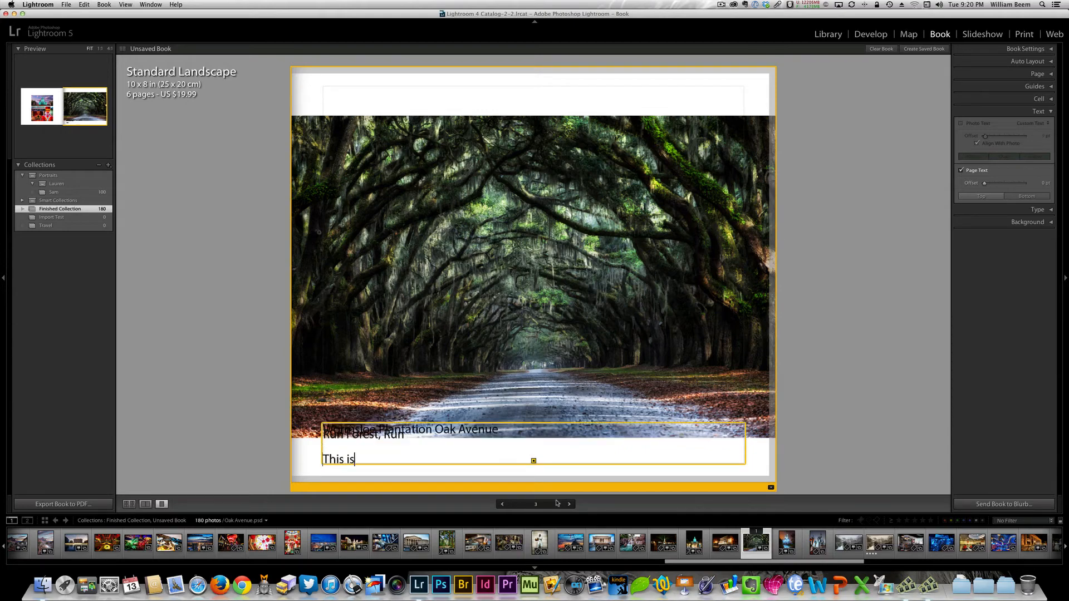
{"action": "type", "text": " more text"}
{"action": "key", "text": "Return"}
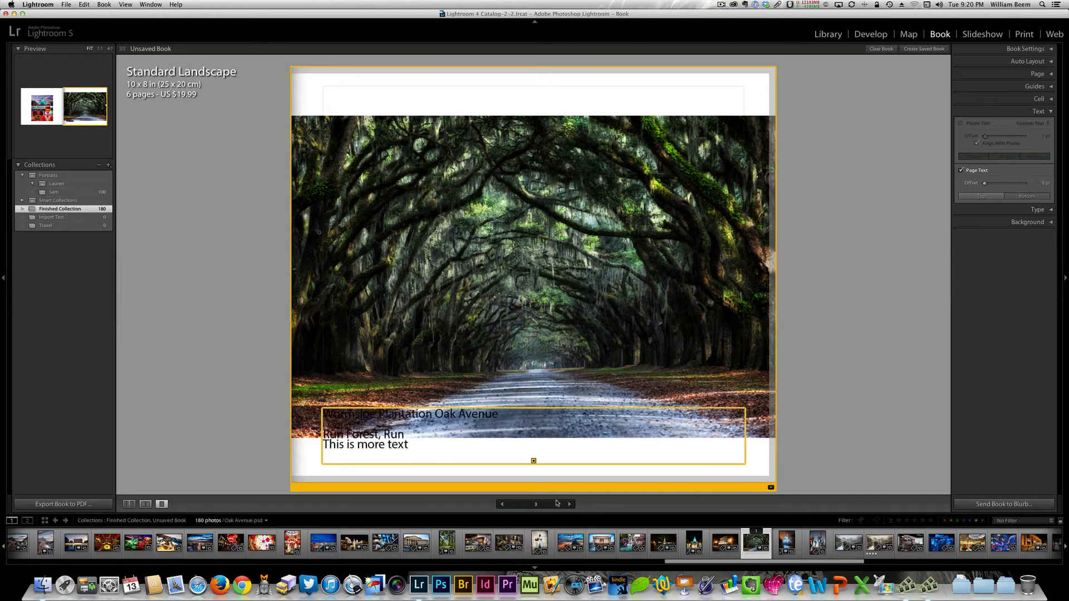
{"action": "type", "text": "And even more text"}
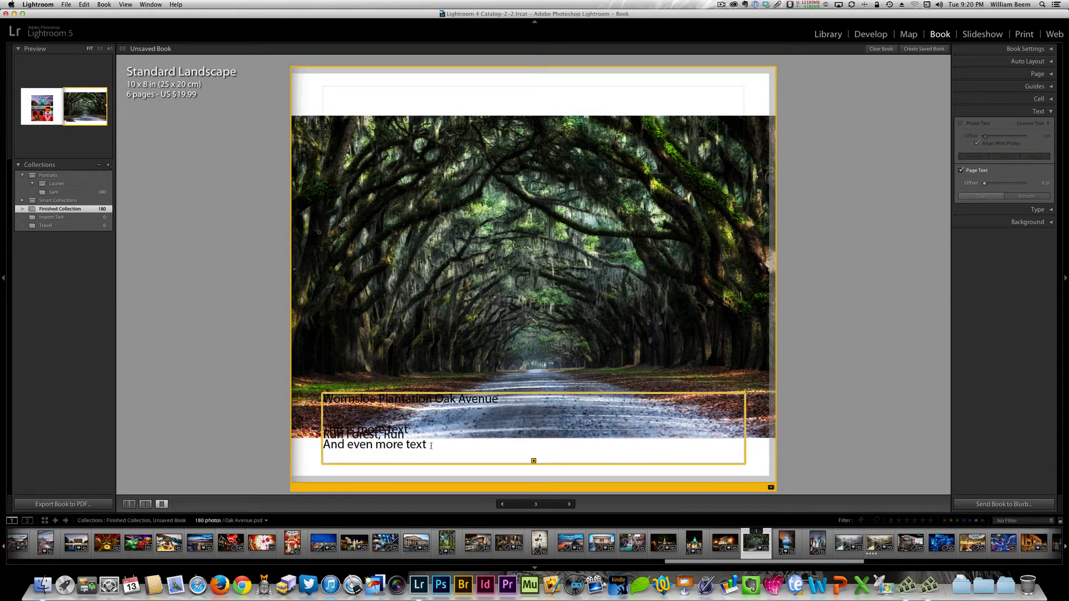
- Select the "And even more text" line and set its font to Lucida Sans
{"action": "left_click_drag", "start_coordinate": [426, 444], "coordinate": [323, 444]}
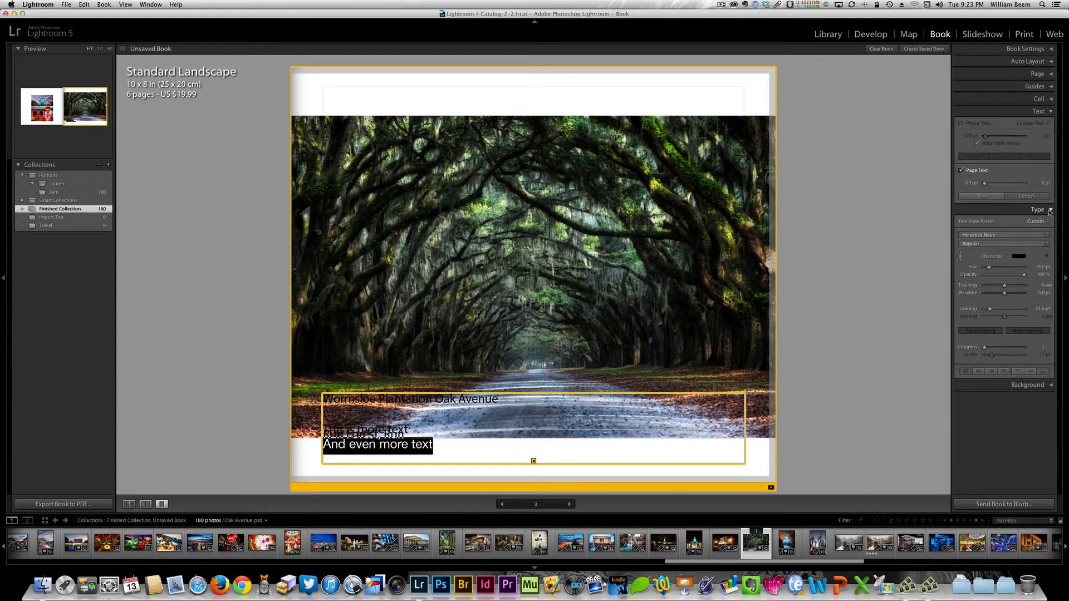
{"action": "left_click", "coordinate": [1047, 238]}
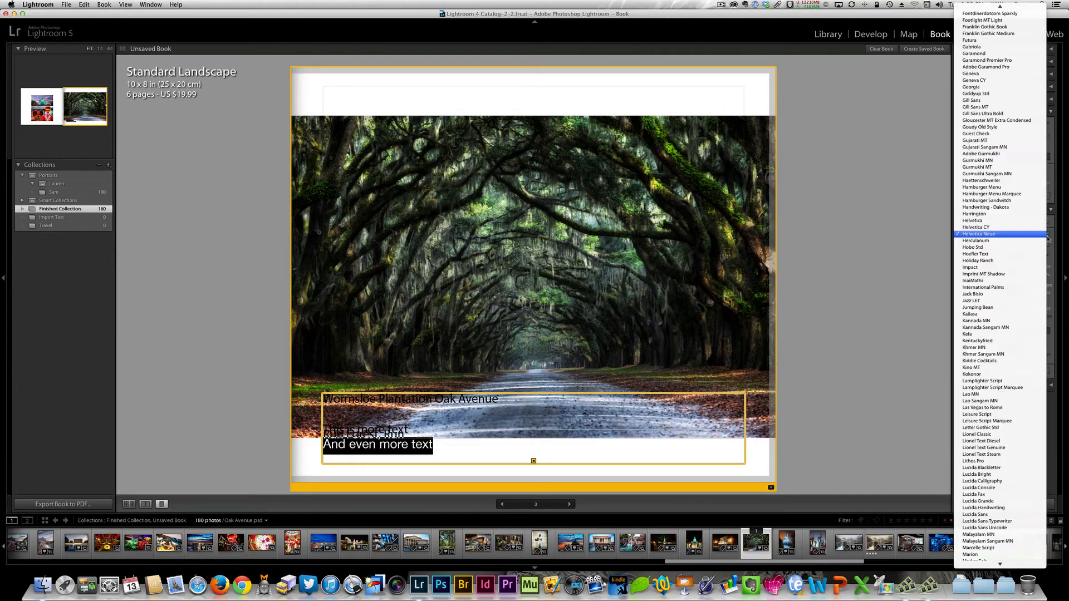
{"action": "left_click", "coordinate": [987, 514]}
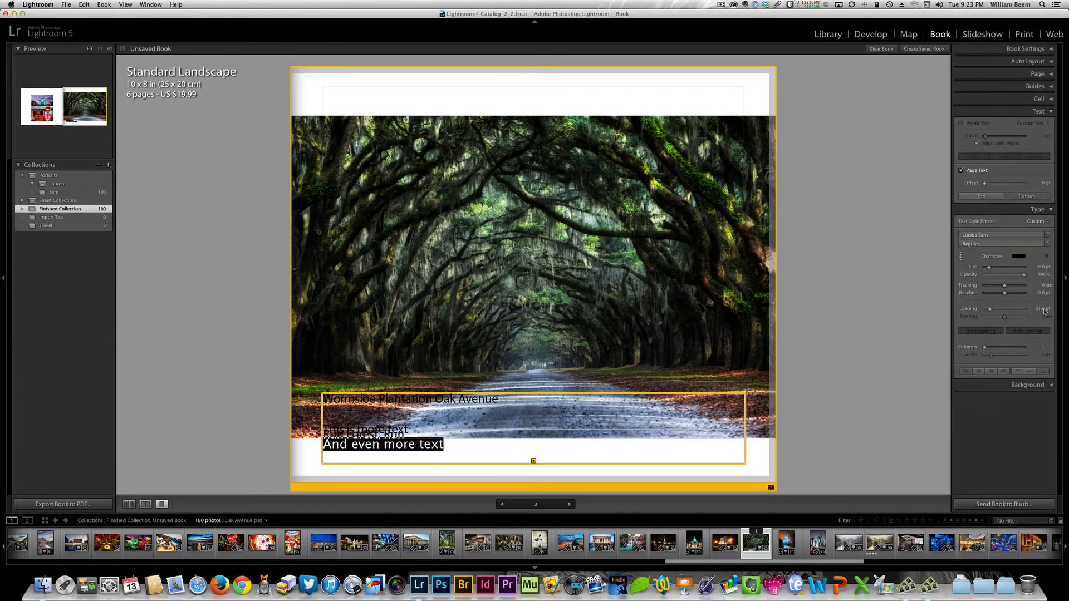
- Try white and green as the character color of the "And even more text" line and return it to black
{"action": "left_click", "coordinate": [1018, 261]}
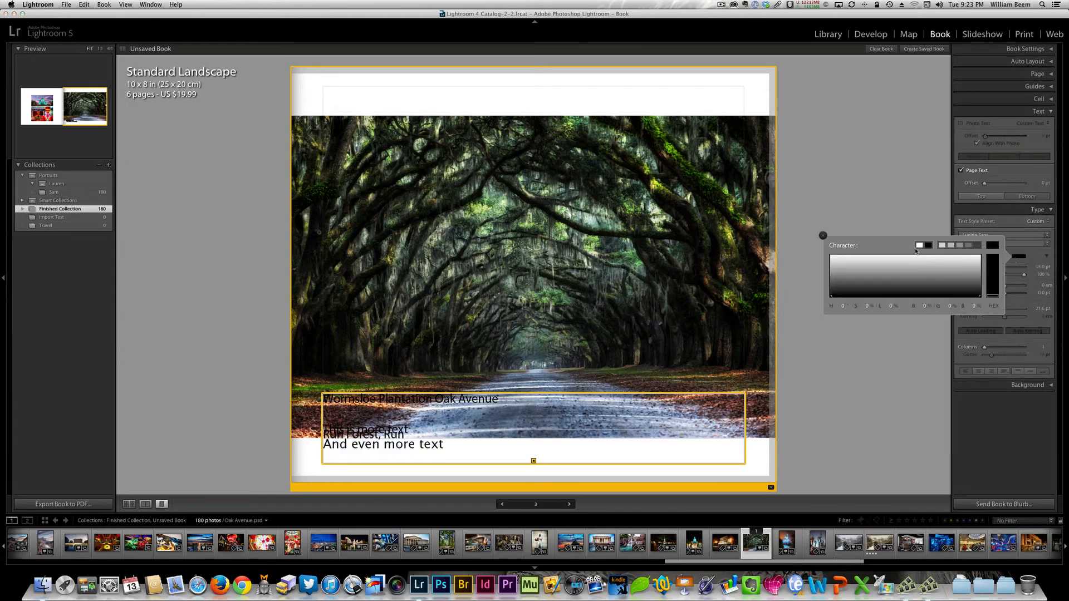
{"action": "left_click", "coordinate": [920, 245]}
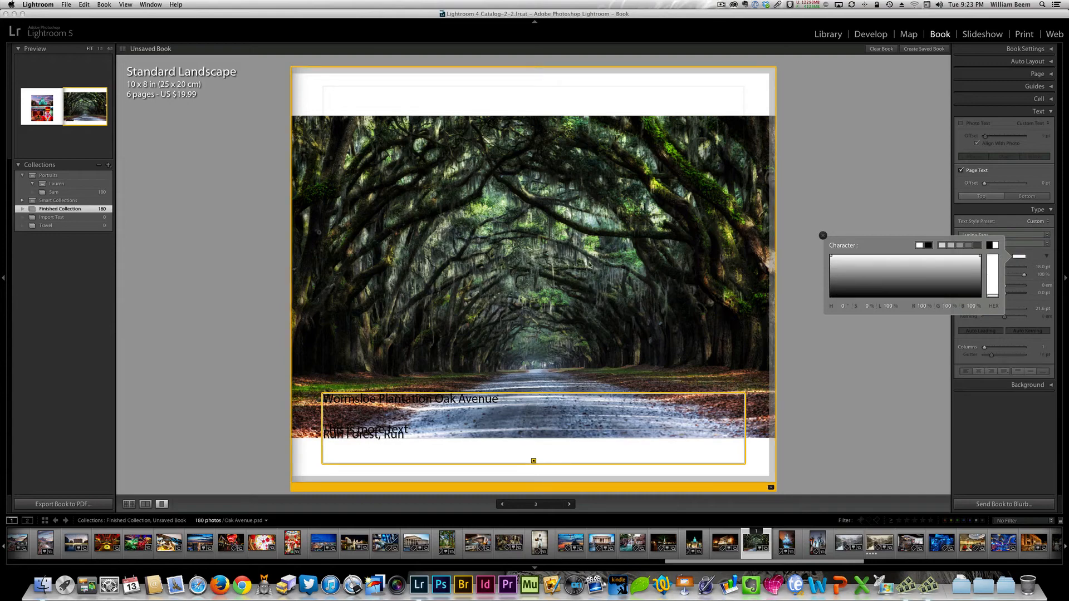
{"action": "mouse_move", "coordinate": [994, 297]}
{"action": "left_mouse_down"}
{"action": "mouse_move", "coordinate": [998, 248]}
{"action": "mouse_move", "coordinate": [951, 277]}
{"action": "mouse_move", "coordinate": [972, 280]}
{"action": "mouse_move", "coordinate": [847, 275]}
{"action": "mouse_move", "coordinate": [897, 281]}
{"action": "left_mouse_up"}
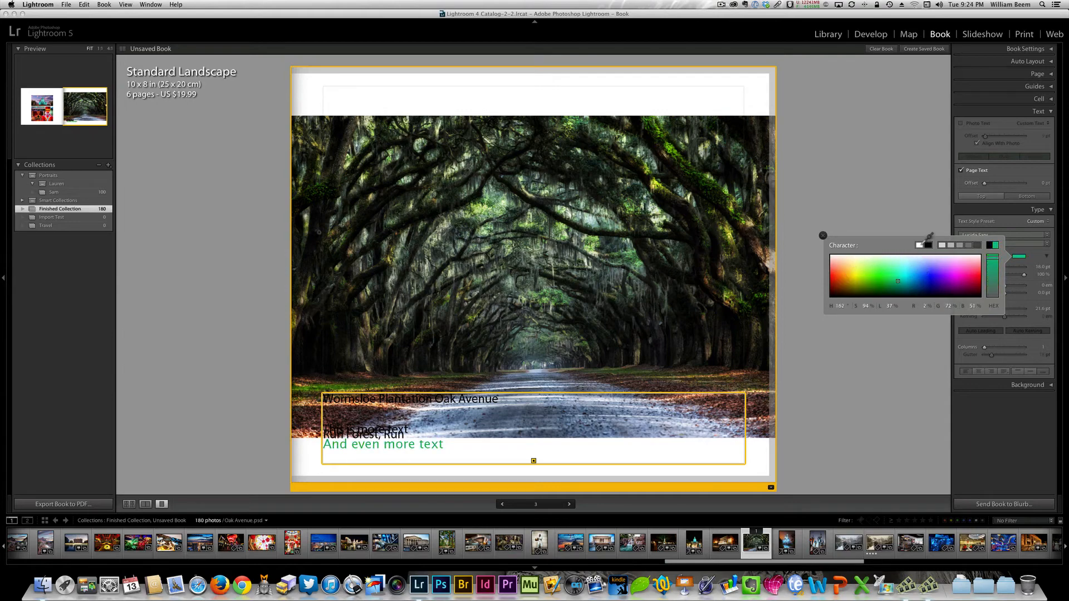
{"action": "left_click", "coordinate": [928, 245]}
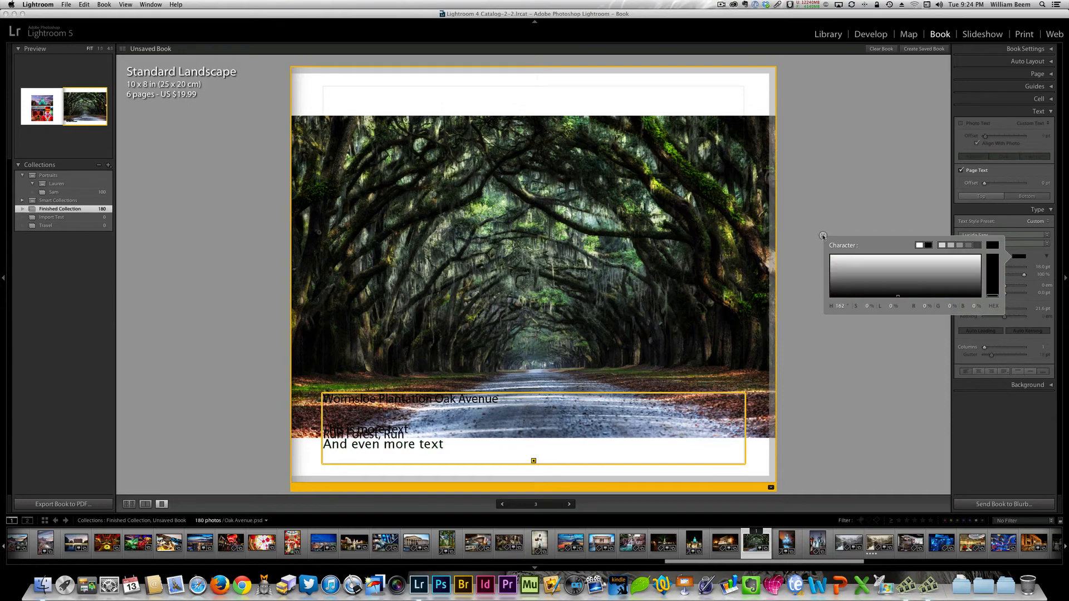
{"action": "left_click", "coordinate": [823, 236]}
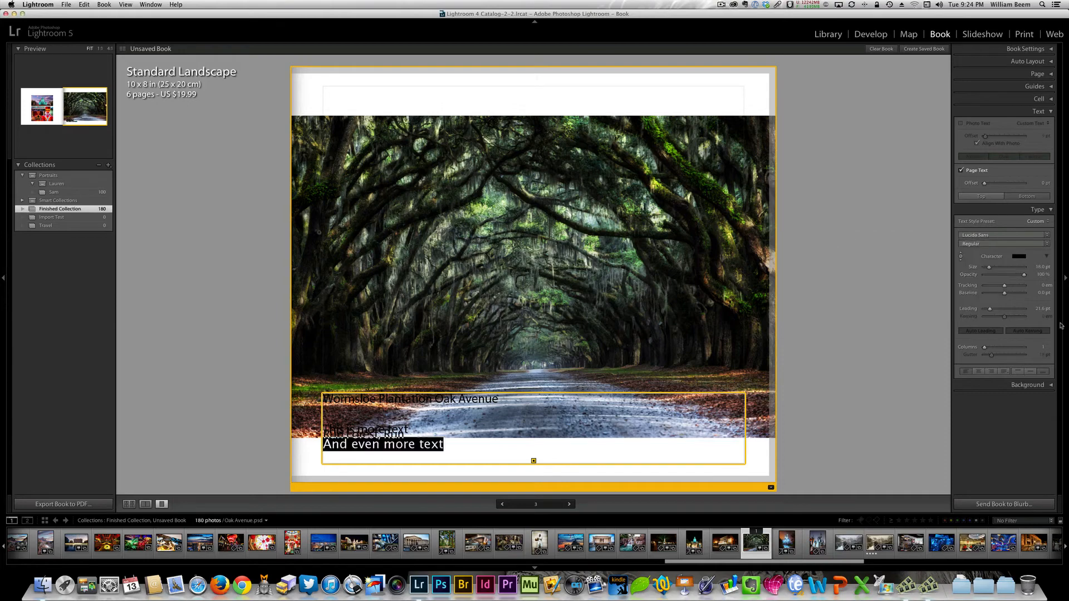
- Set the font of the "And even more text" line to Helvetica Neue
{"action": "left_click", "coordinate": [1047, 237]}
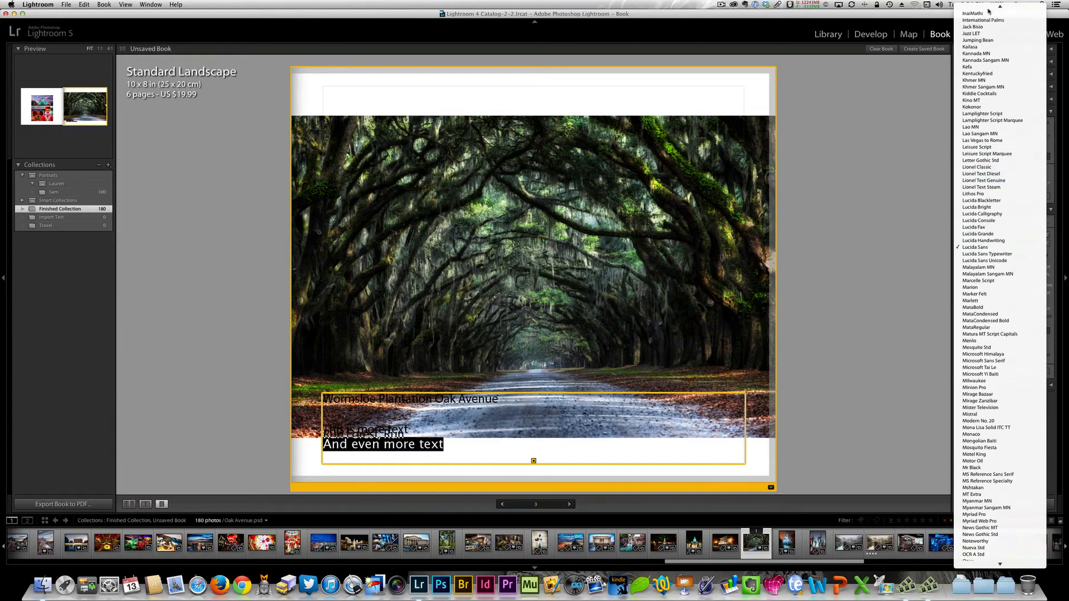
{"action": "scroll", "coordinate": [1003, 39], "scroll_direction": "up", "scroll_amount": 5}
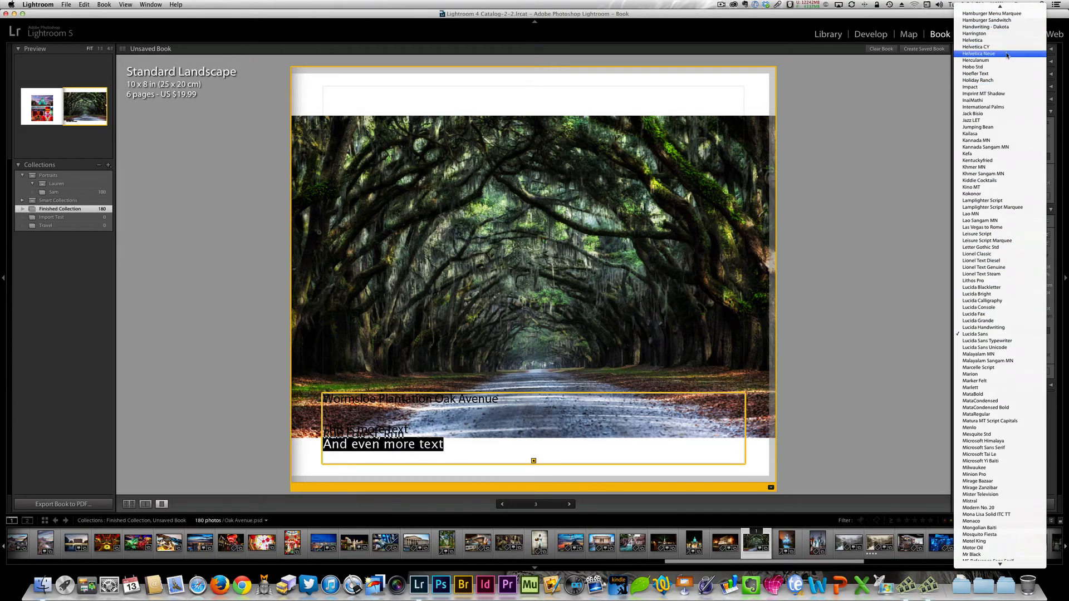
{"action": "left_click", "coordinate": [1007, 53]}
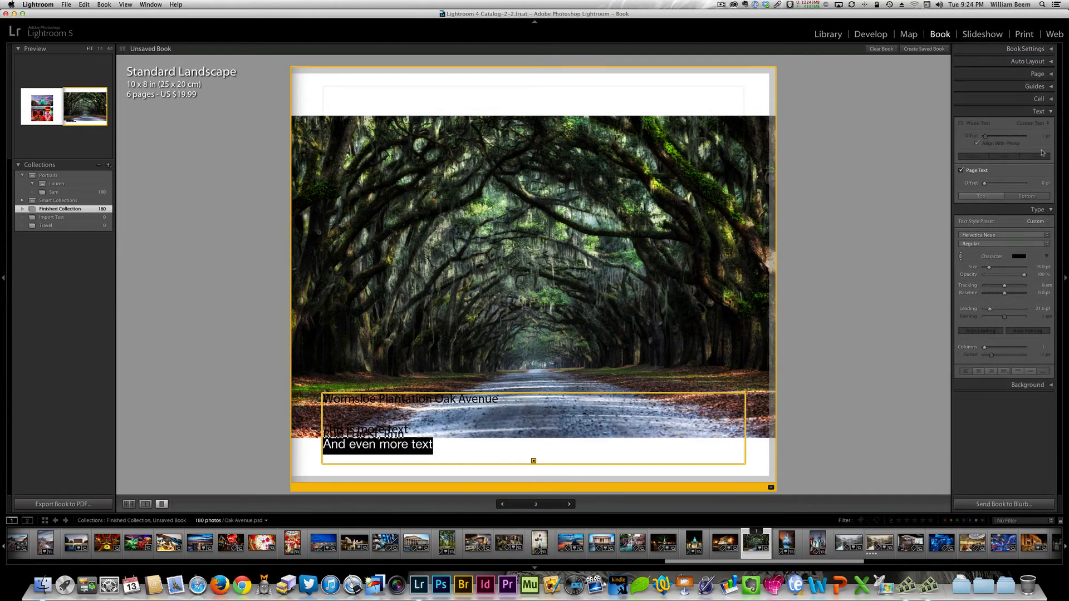
- Make the "And even more text" line Italic and set its size to 10.4 pt
{"action": "left_click", "coordinate": [1001, 245]}
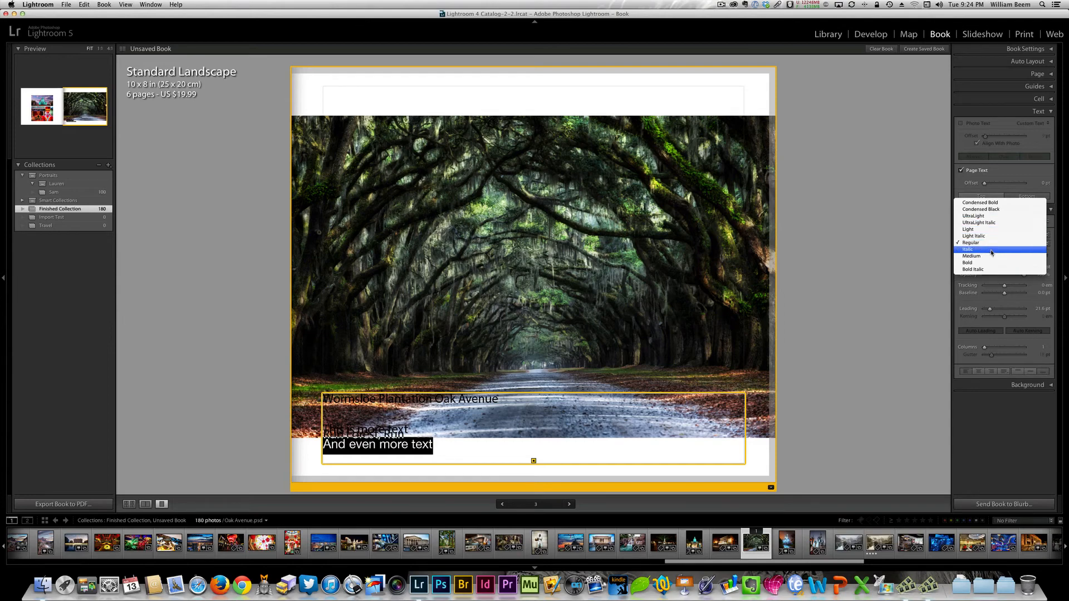
{"action": "left_click", "coordinate": [992, 250]}
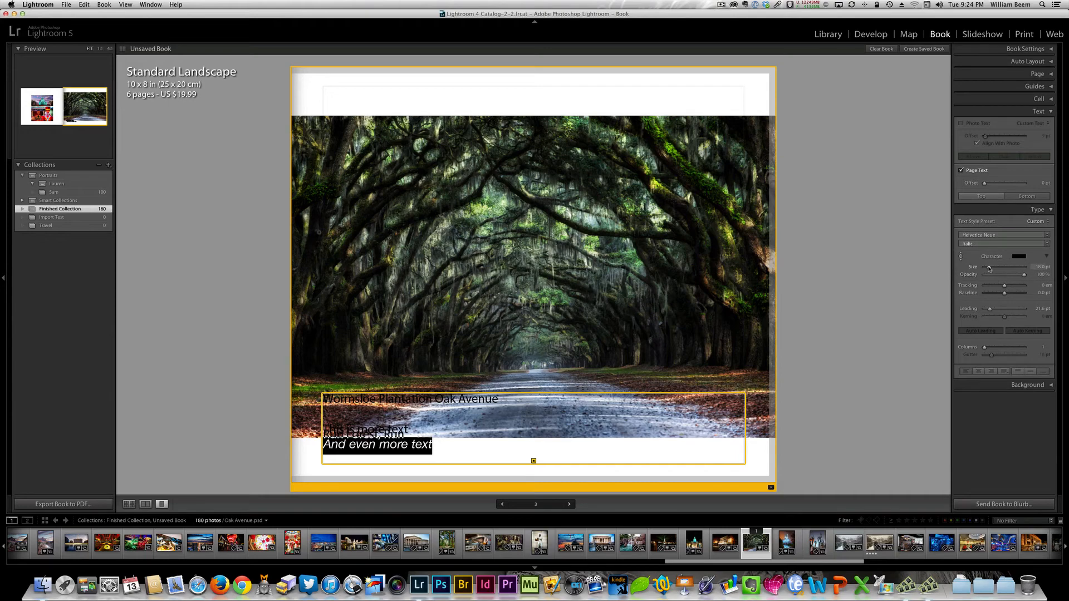
{"action": "left_click_drag", "start_coordinate": [989, 268], "coordinate": [987, 268]}
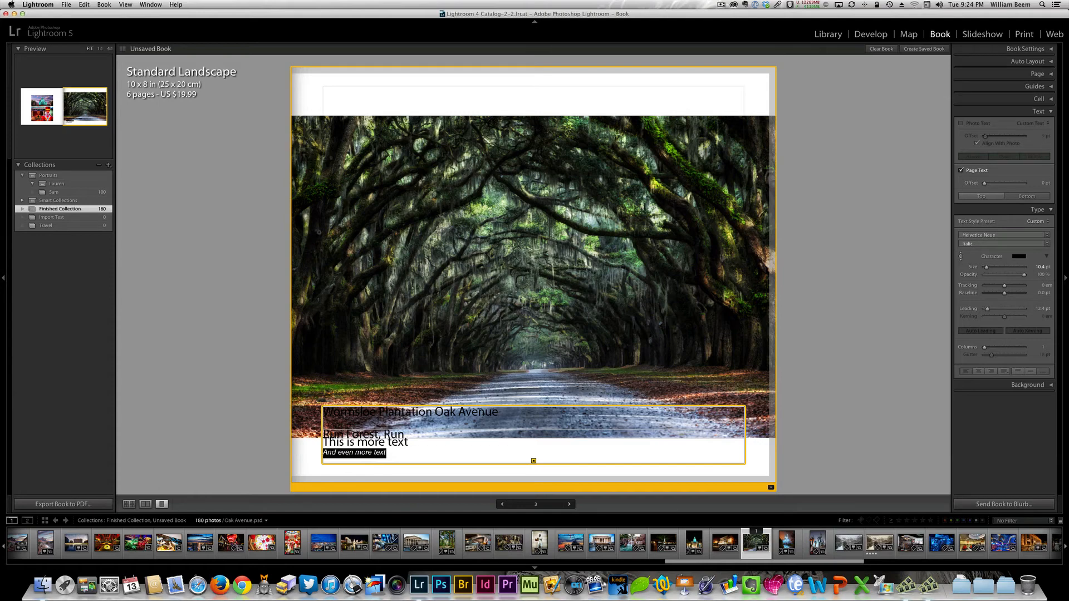
{"action": "left_click", "coordinate": [415, 455]}
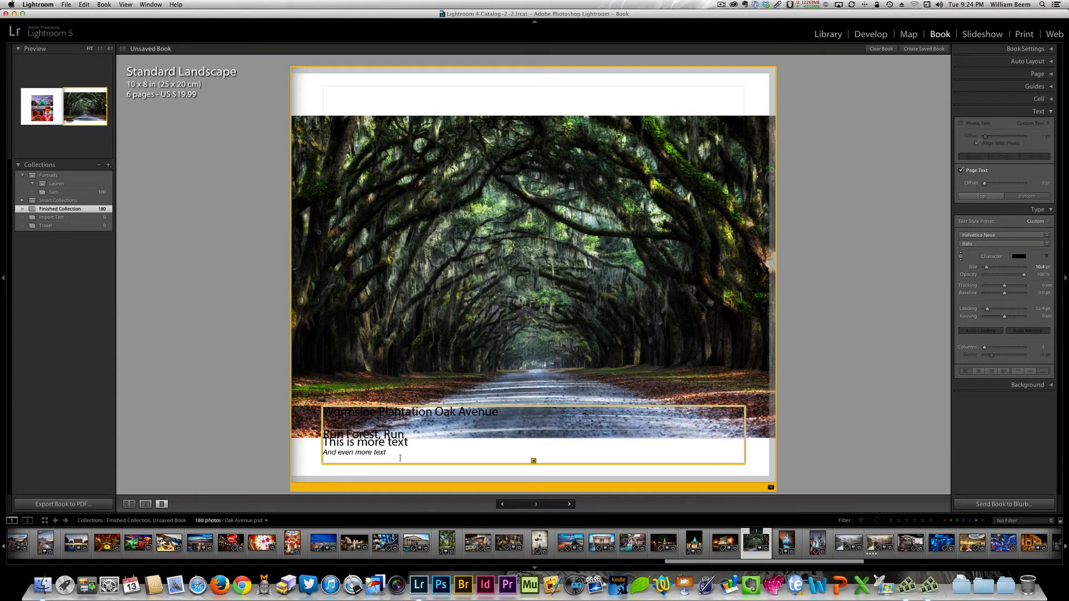
- Select all lines of the page text and set their font to Helvetica Neue in the Regular style
{"action": "left_click_drag", "start_coordinate": [406, 455], "coordinate": [320, 401]}
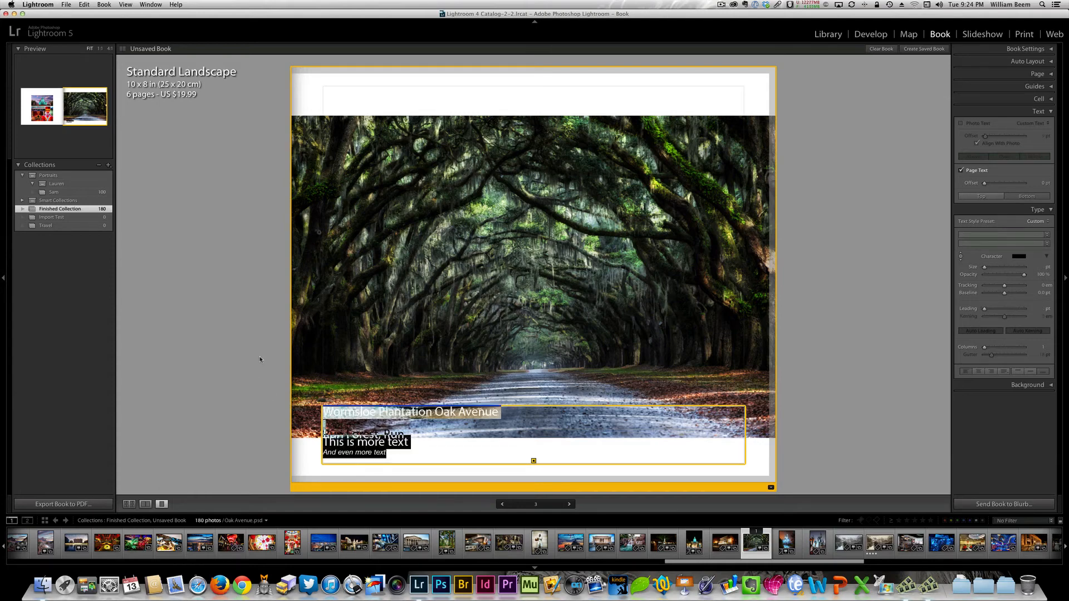
{"action": "left_click", "coordinate": [1047, 235]}
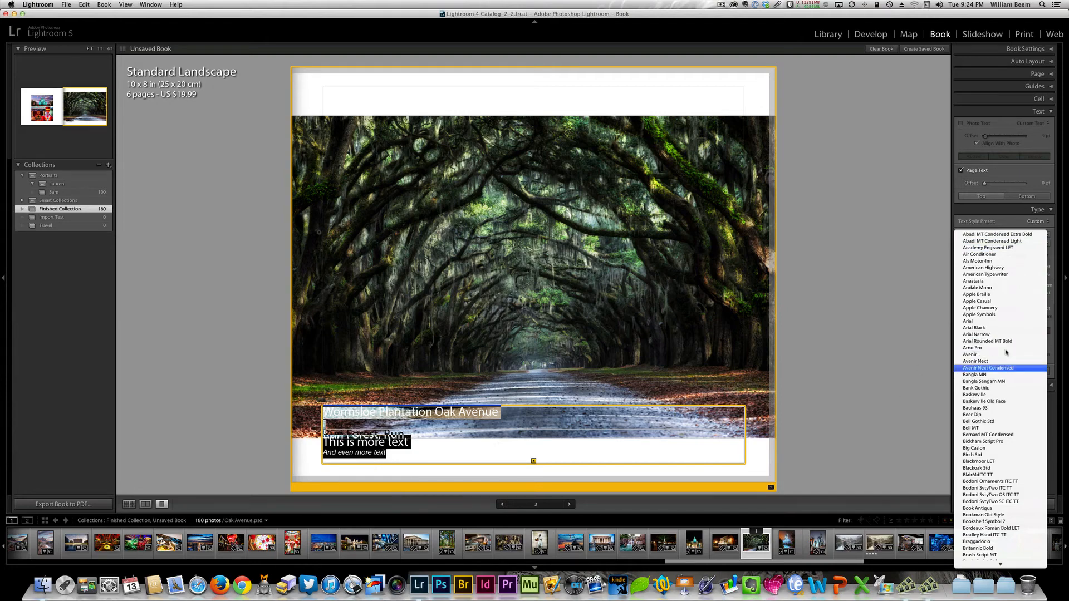
{"action": "mouse_move", "coordinate": [1014, 593]}
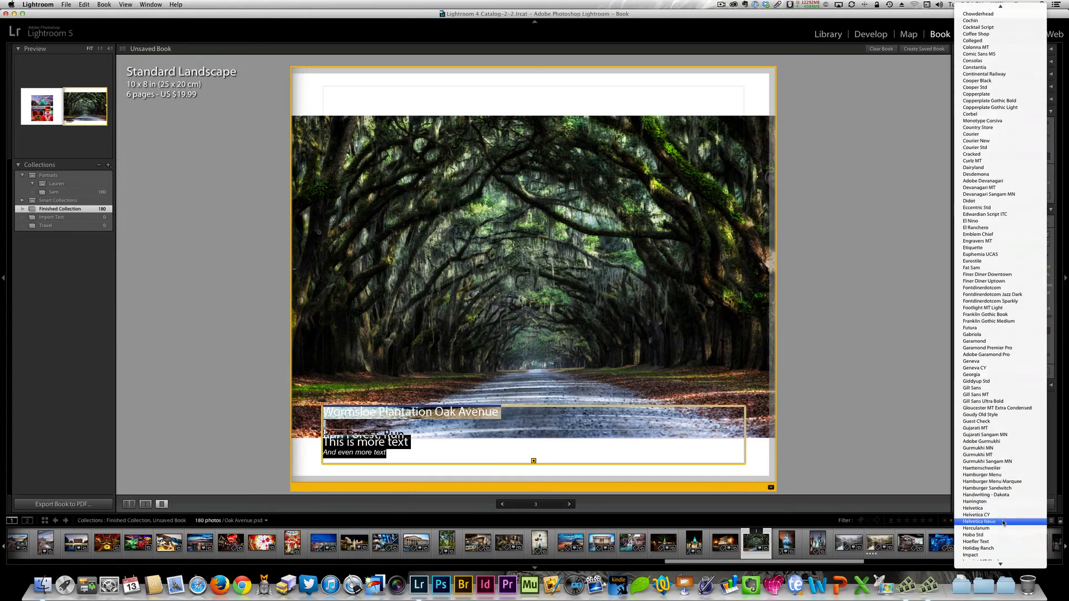
{"action": "left_click", "coordinate": [1002, 525]}
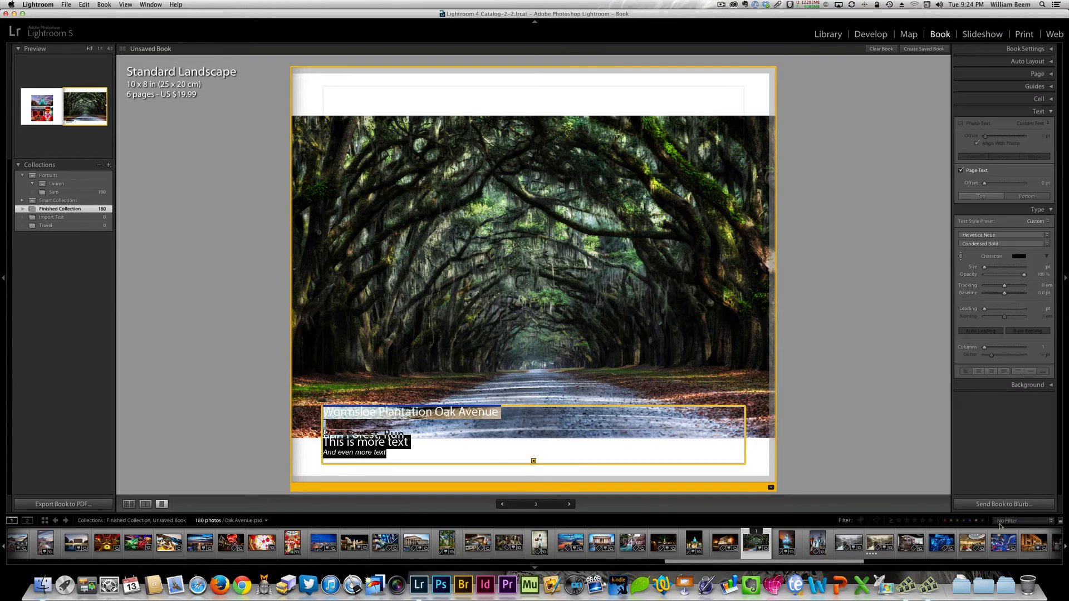
{"action": "left_click", "coordinate": [1046, 244]}
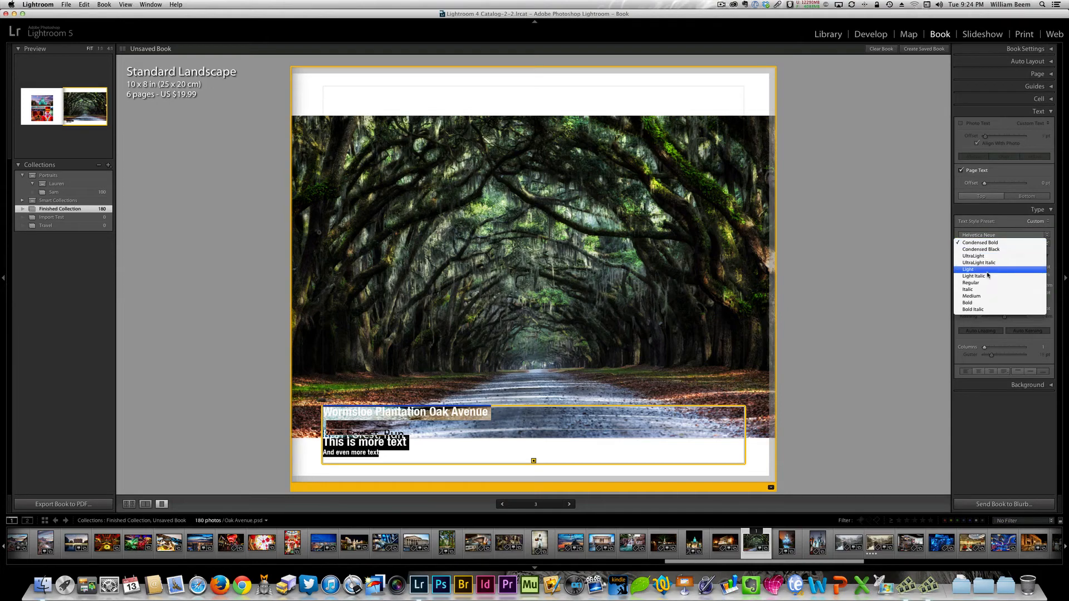
{"action": "left_click", "coordinate": [987, 283]}
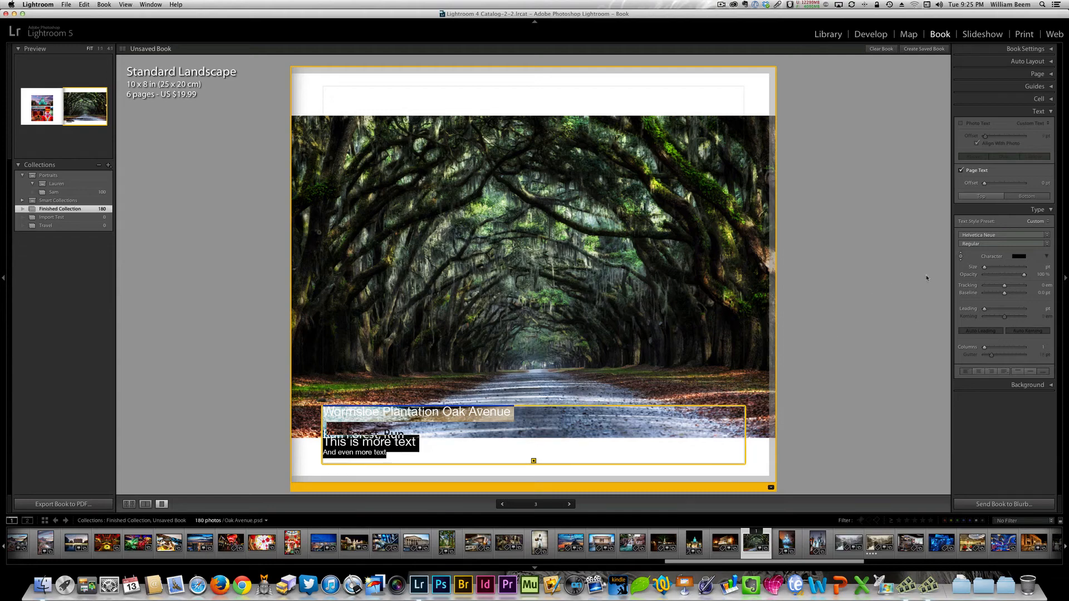
- Keep the selected page text at 100% opacity and set its tracking to -22 and its baseline to 16.6 pt
{"action": "left_click", "coordinate": [1025, 276]}
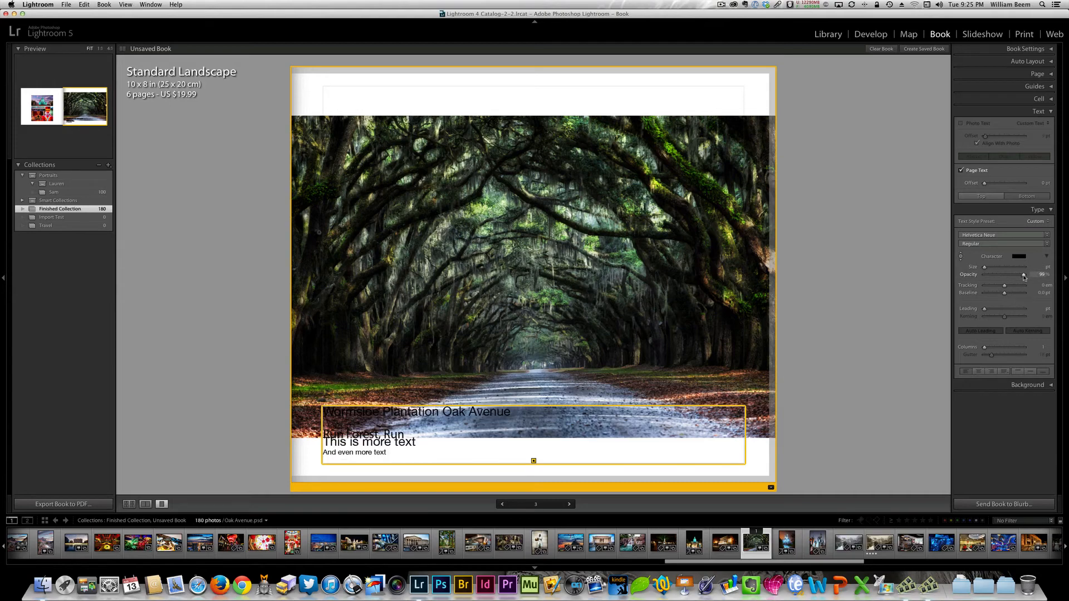
{"action": "mouse_move", "coordinate": [1025, 276]}
{"action": "left_mouse_down"}
{"action": "mouse_move", "coordinate": [985, 289]}
{"action": "mouse_move", "coordinate": [1032, 281]}
{"action": "left_mouse_up"}
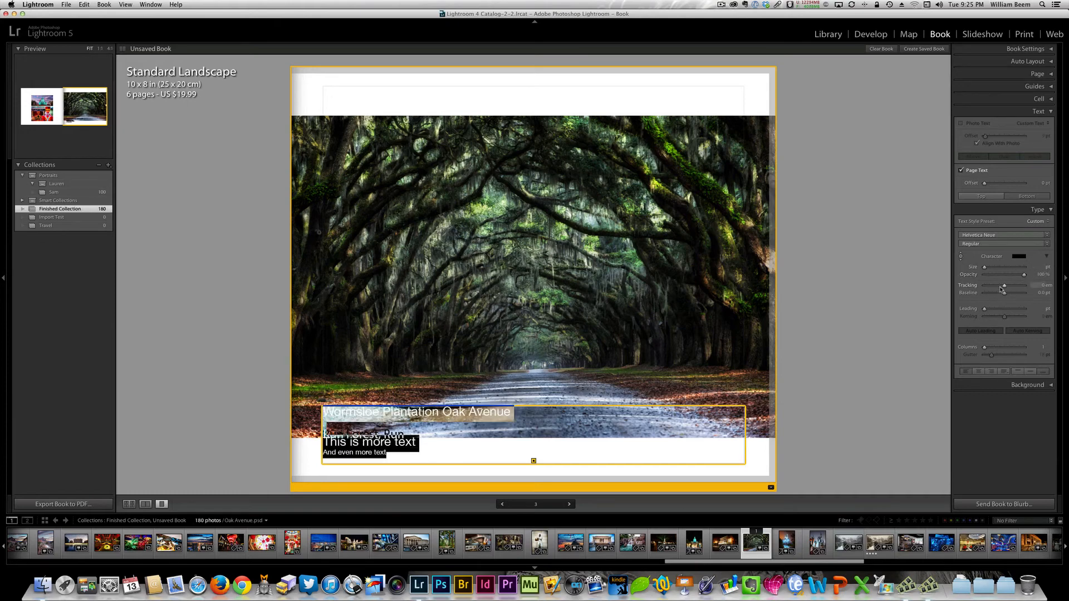
{"action": "left_click_drag", "start_coordinate": [1005, 288], "coordinate": [1034, 285]}
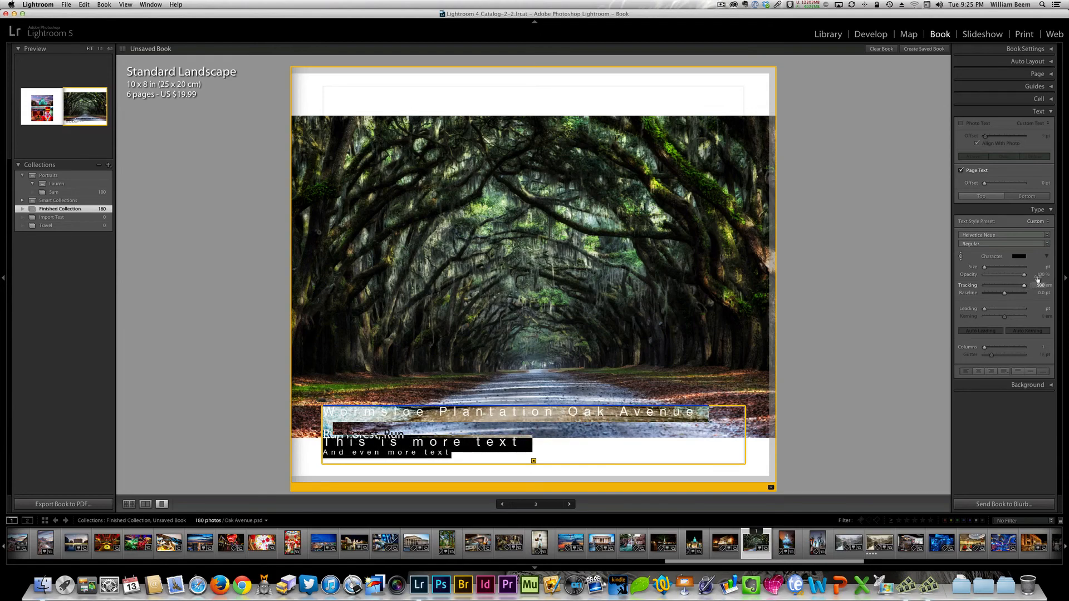
{"action": "mouse_move", "coordinate": [1024, 286]}
{"action": "left_mouse_down"}
{"action": "mouse_move", "coordinate": [980, 296]}
{"action": "mouse_move", "coordinate": [1028, 289]}
{"action": "mouse_move", "coordinate": [1010, 291]}
{"action": "left_mouse_up"}
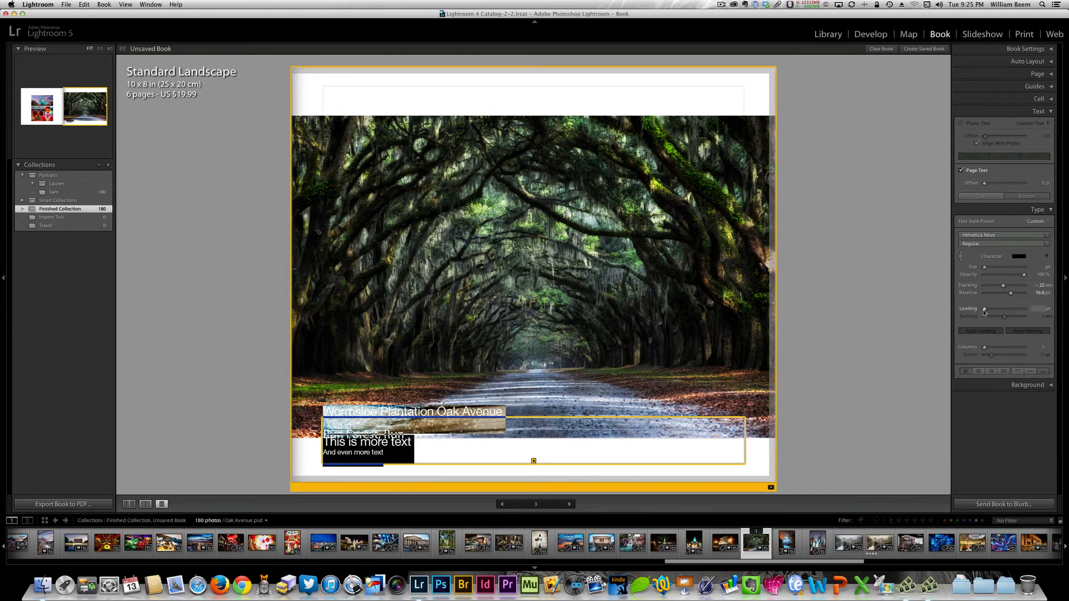
- Try leading values of 52.7, 26.9 and 14.2 pt on the selected page text, and return it to auto leading
{"action": "left_click_drag", "start_coordinate": [984, 311], "coordinate": [998, 309]}
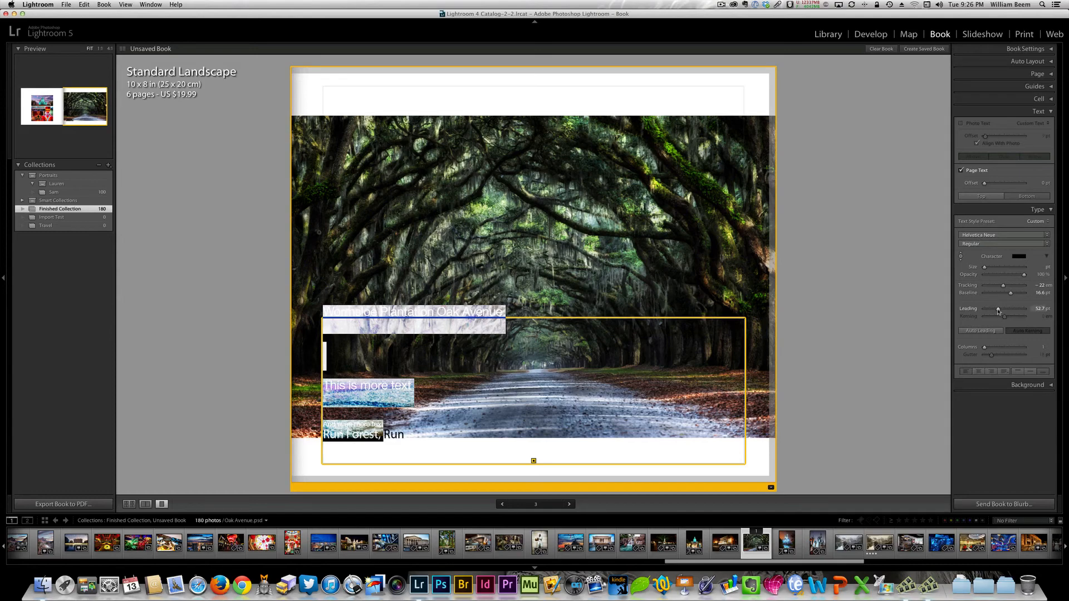
{"action": "left_click_drag", "start_coordinate": [998, 312], "coordinate": [991, 315]}
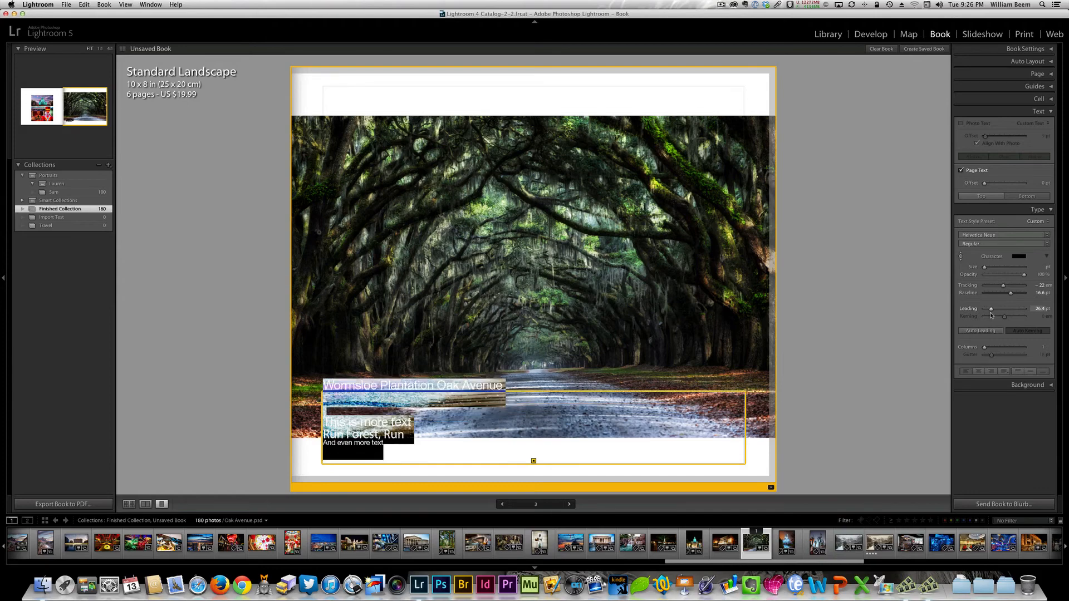
{"action": "left_click_drag", "start_coordinate": [991, 315], "coordinate": [990, 317]}
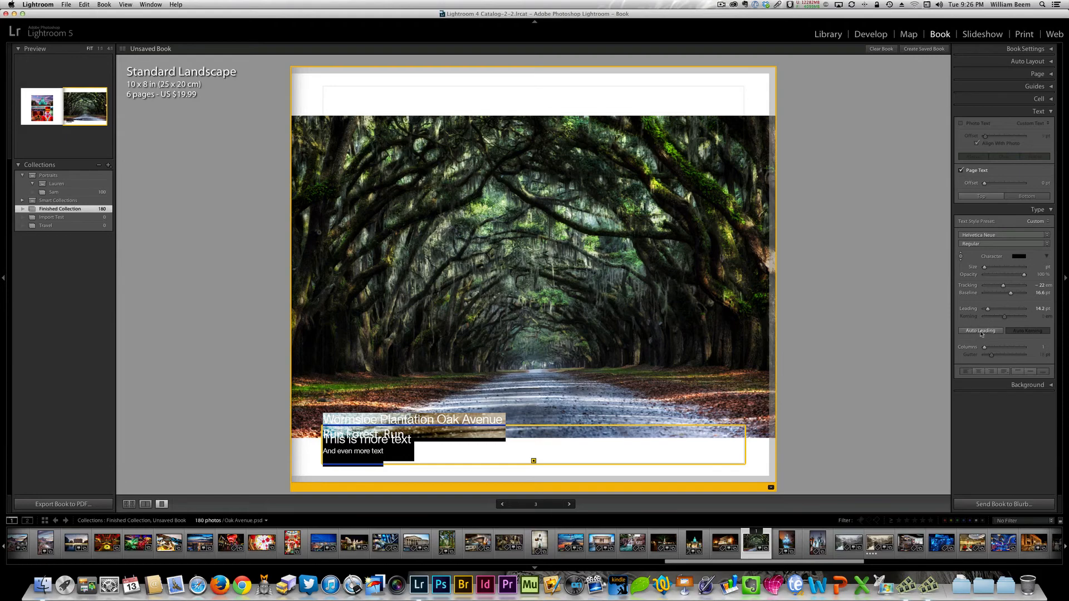
{"action": "left_click", "coordinate": [979, 332]}
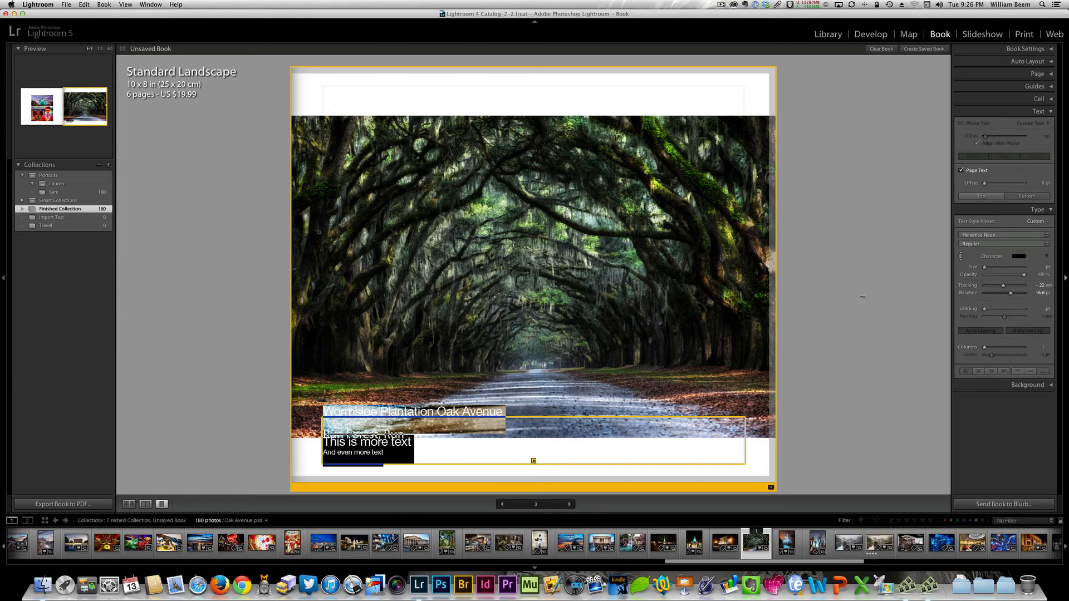
- Try center and right alignment on the selected page text and return it to left alignment
{"action": "left_click", "coordinate": [978, 372]}
{"action": "left_click", "coordinate": [991, 372]}
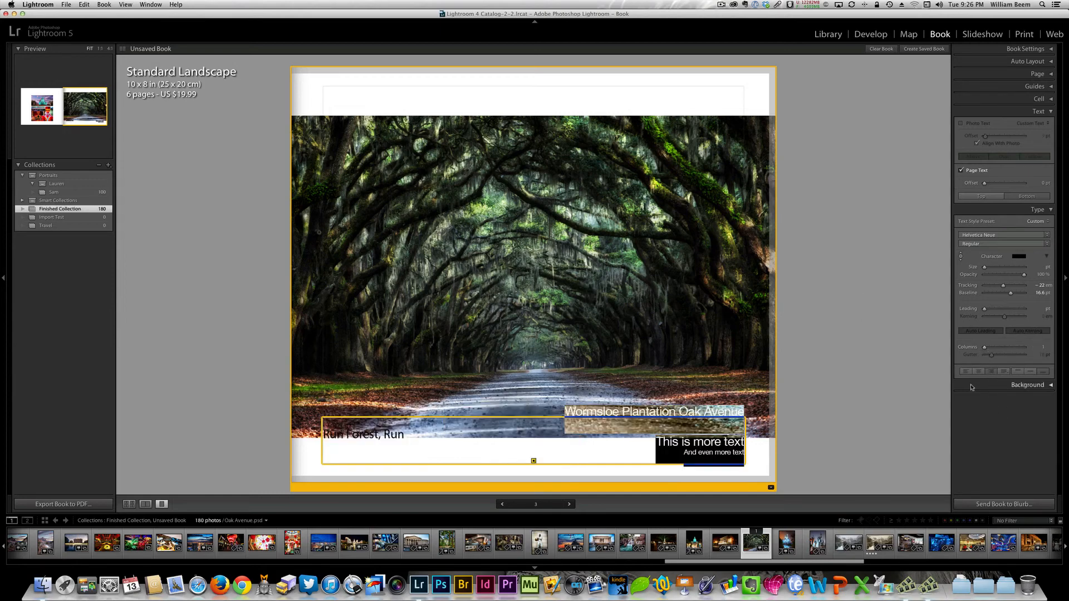
{"action": "left_click", "coordinate": [966, 371]}
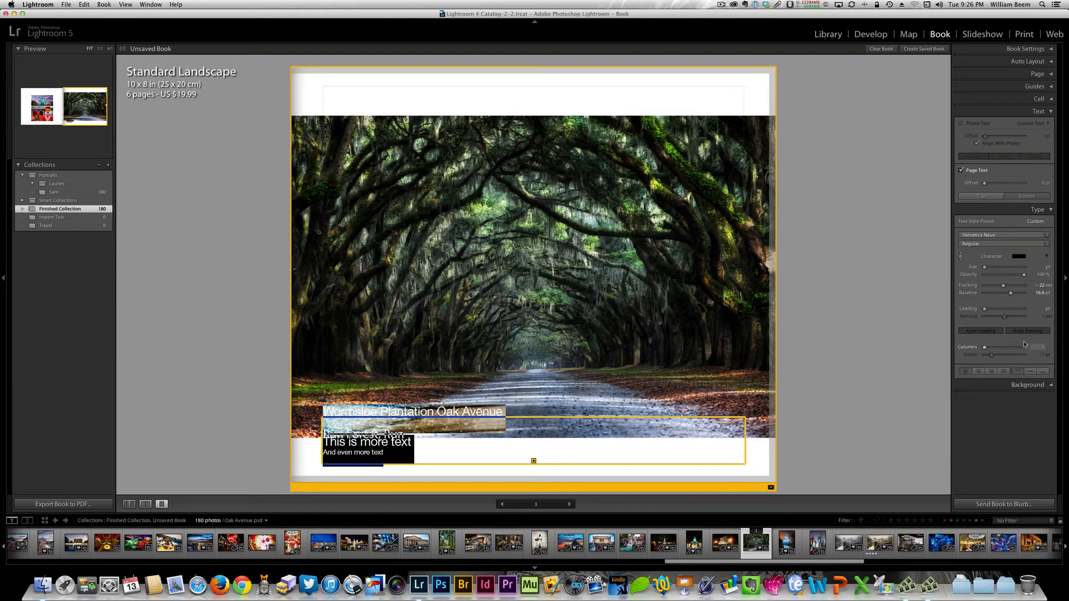
- Browse the available fonts for the selected page text
{"action": "left_click", "coordinate": [1047, 236]}
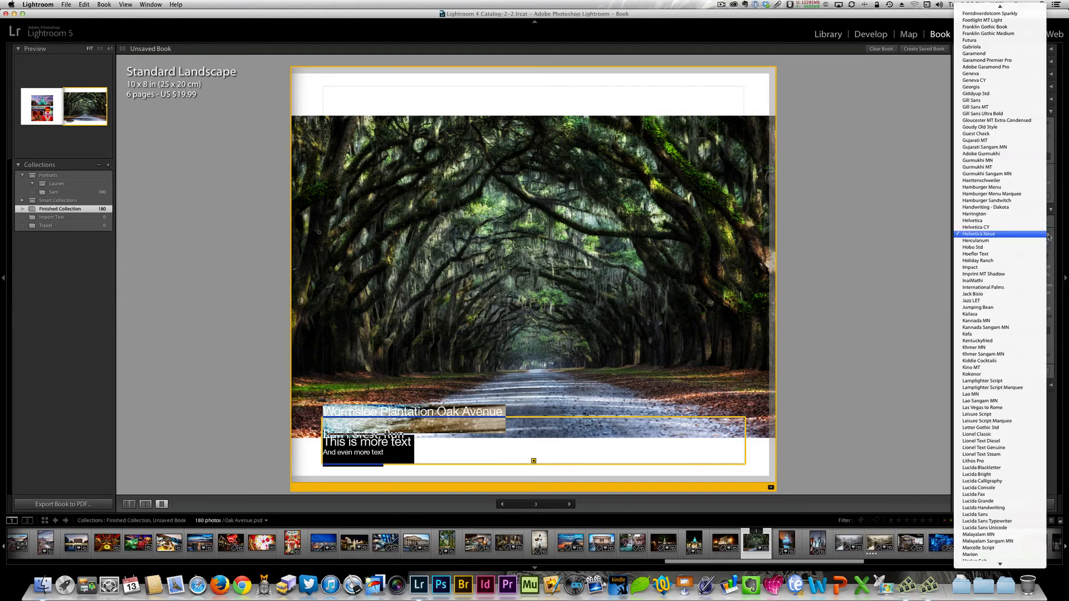
{"action": "scroll", "coordinate": [990, 556], "scroll_direction": "down", "scroll_amount": 10}
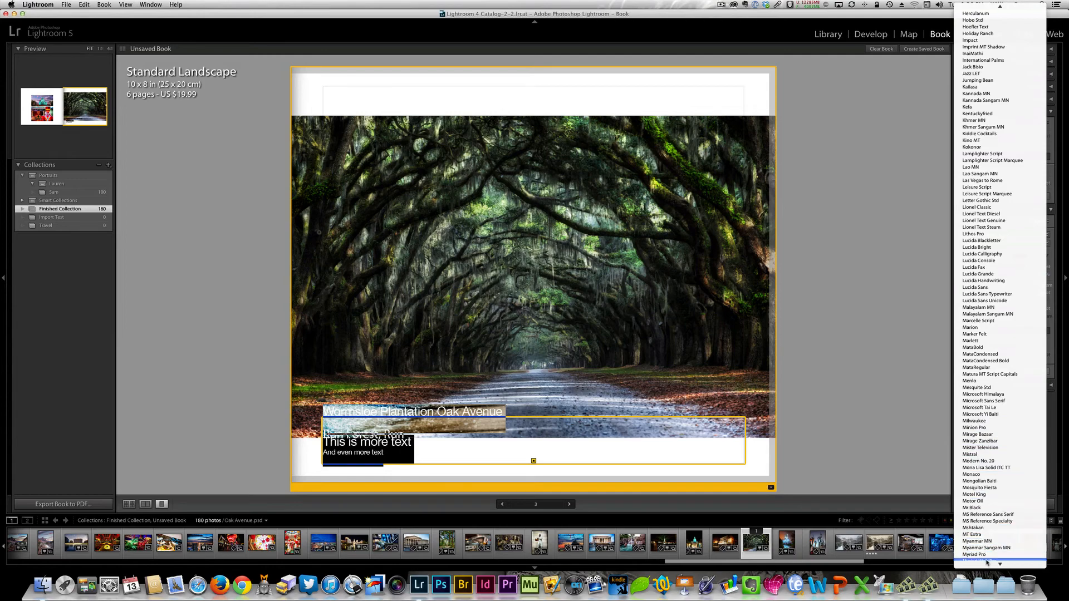
{"action": "mouse_move", "coordinate": [1000, 565]}
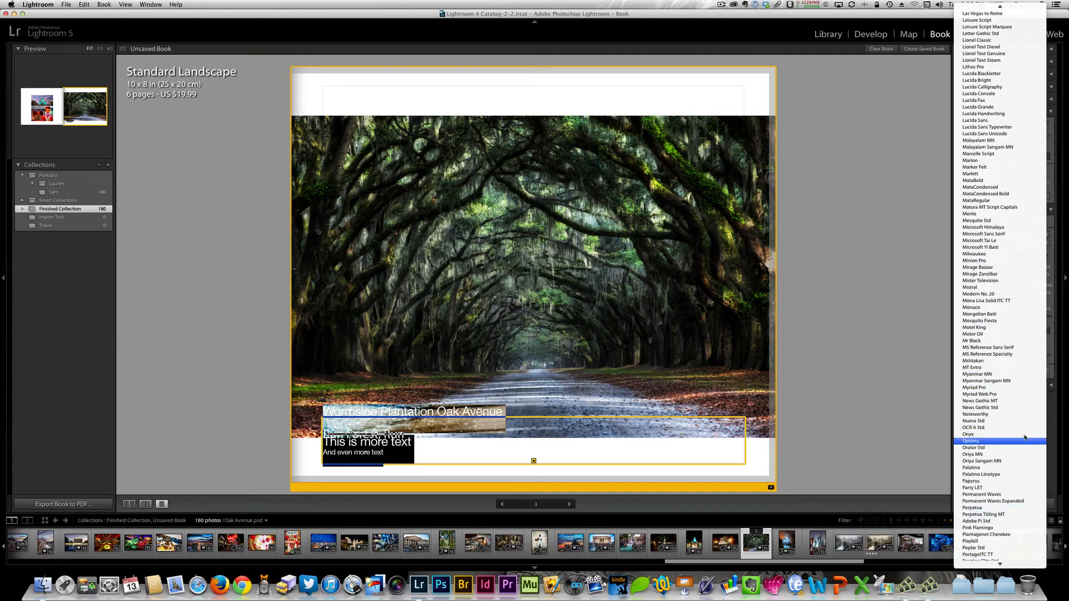
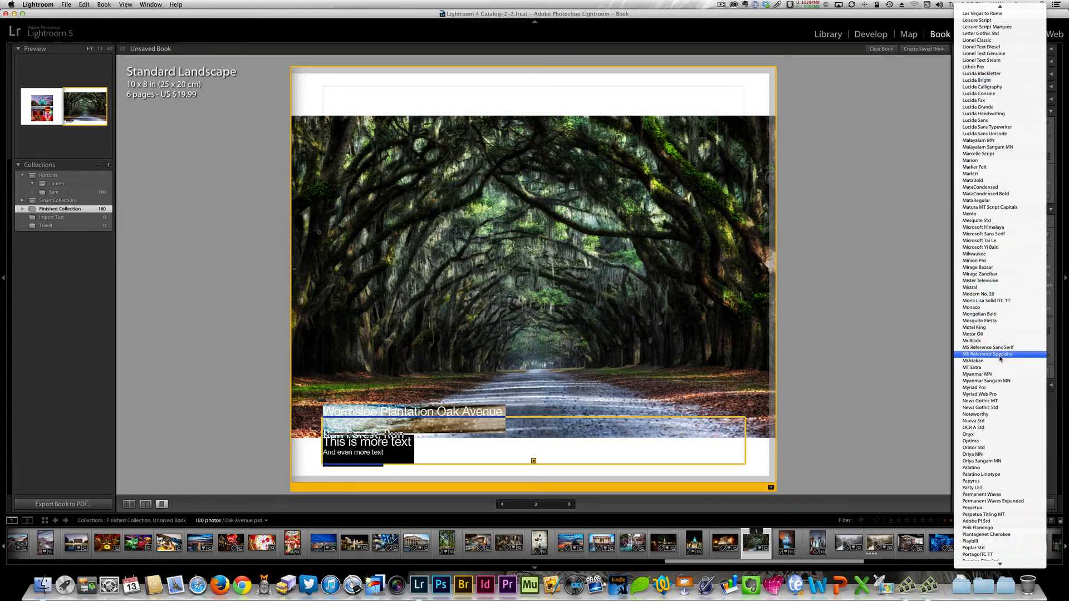
- Try the Motel King and Las Vegas to Rome fonts on the selected page text, and set it to Helvetica Neue
{"action": "left_click", "coordinate": [993, 328]}
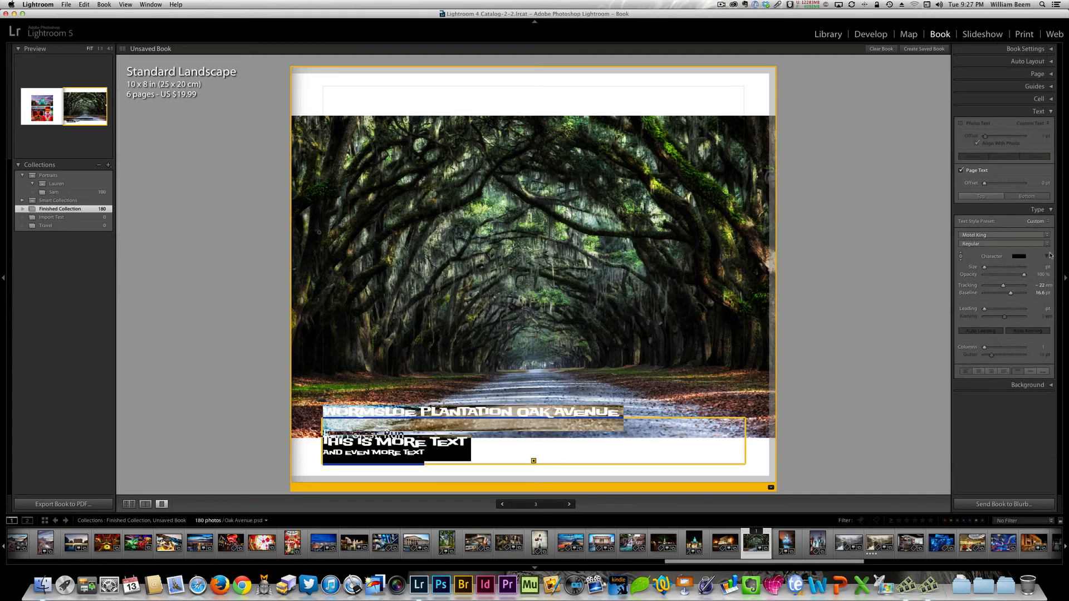
{"action": "left_click", "coordinate": [1047, 235]}
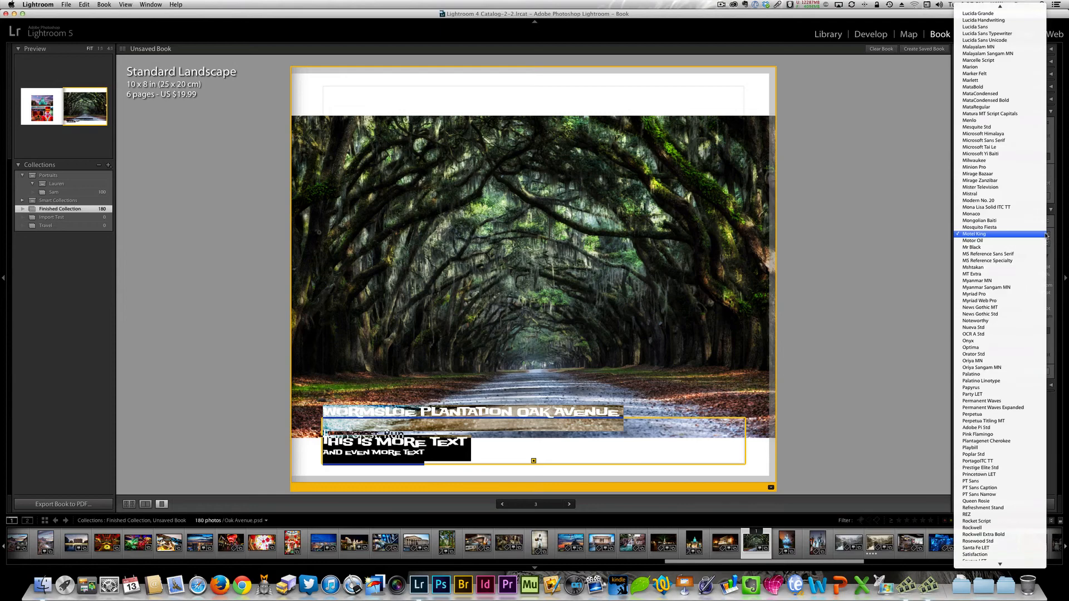
{"action": "left_click", "coordinate": [1046, 234]}
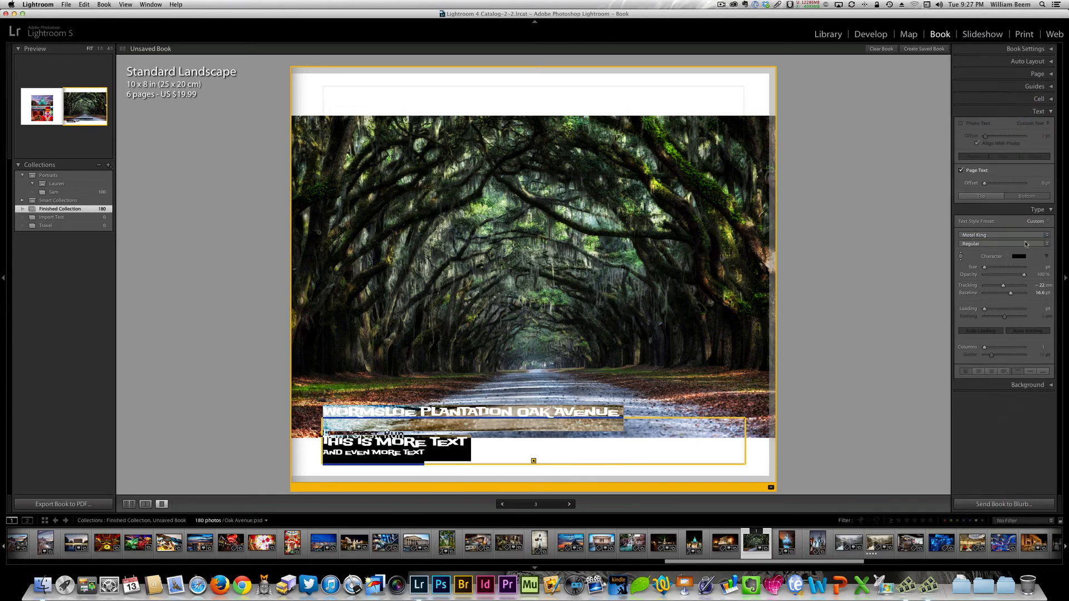
{"action": "left_click", "coordinate": [1046, 236]}
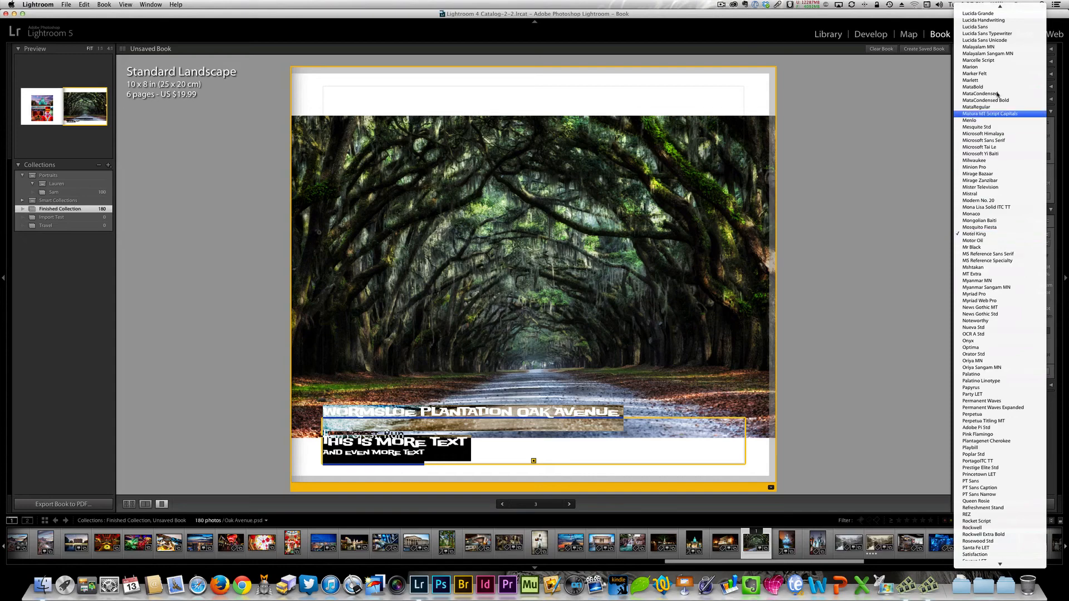
{"action": "scroll", "coordinate": [1003, 58], "scroll_direction": "up", "scroll_amount": 5}
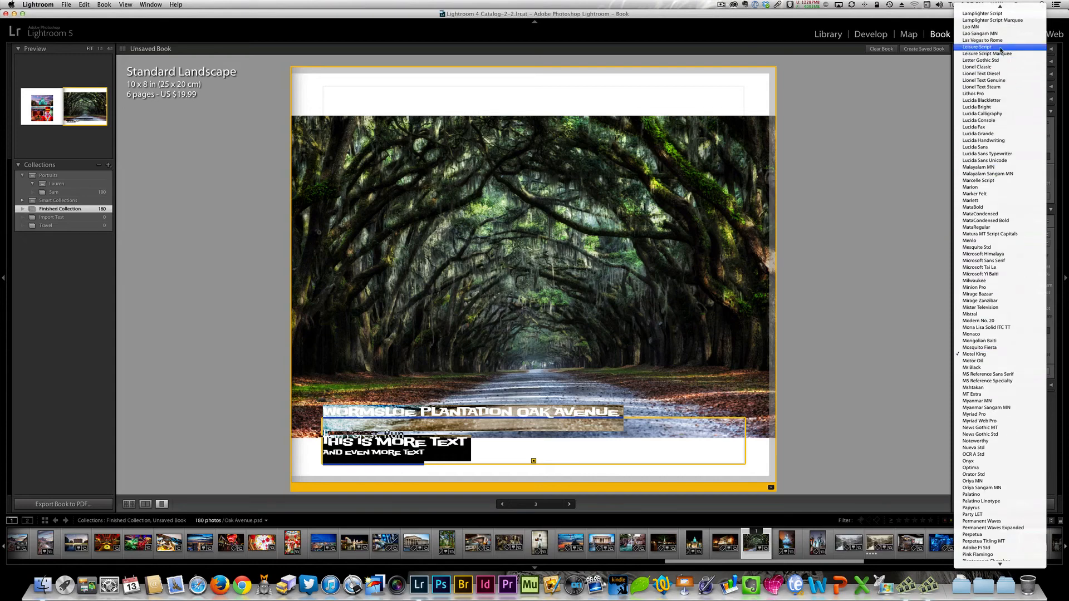
{"action": "left_click", "coordinate": [1002, 34]}
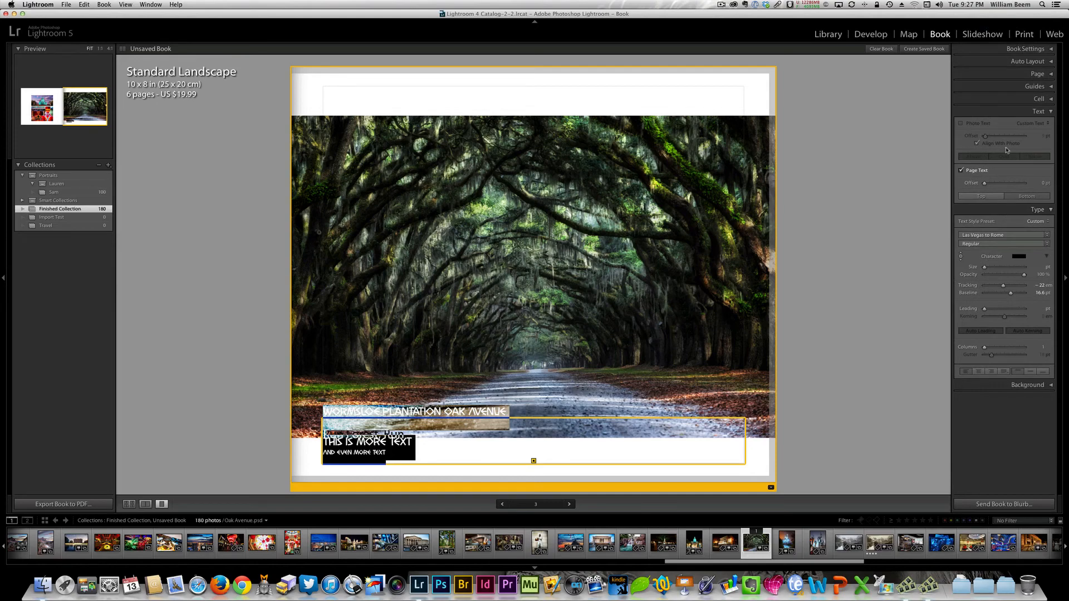
{"action": "left_click", "coordinate": [1028, 234]}
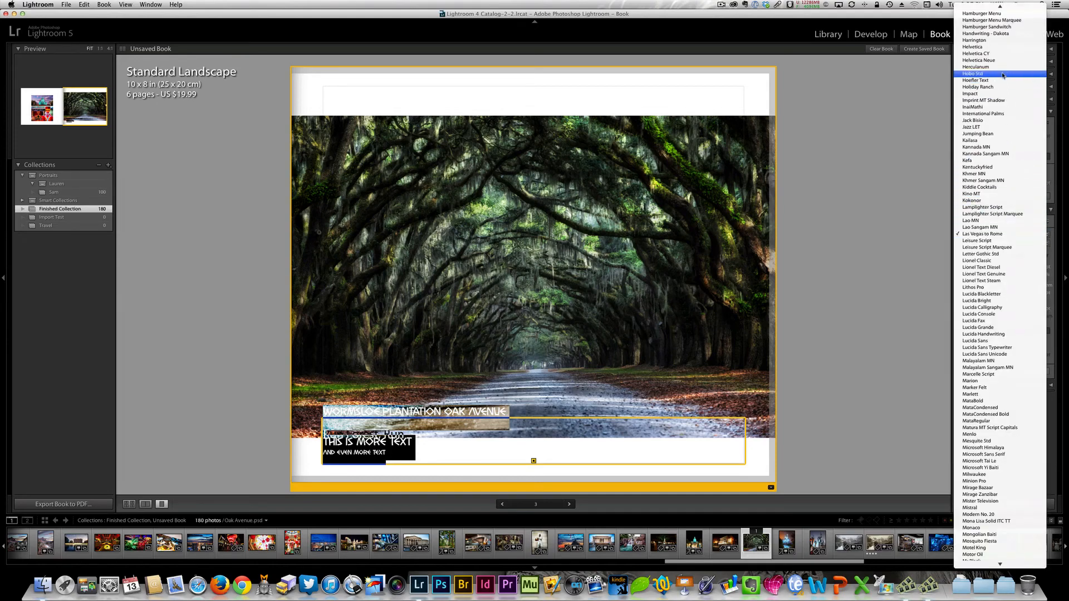
{"action": "left_click", "coordinate": [1002, 60]}
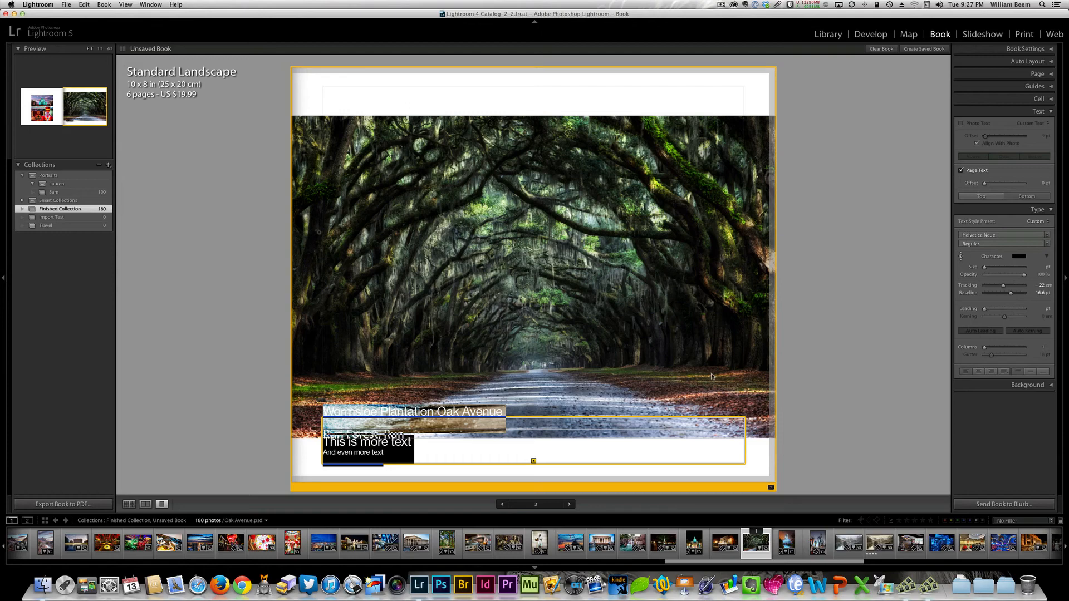
- Move the page text box up over the oak avenue photo to an offset of about 201 pt
{"action": "left_click", "coordinate": [745, 464]}
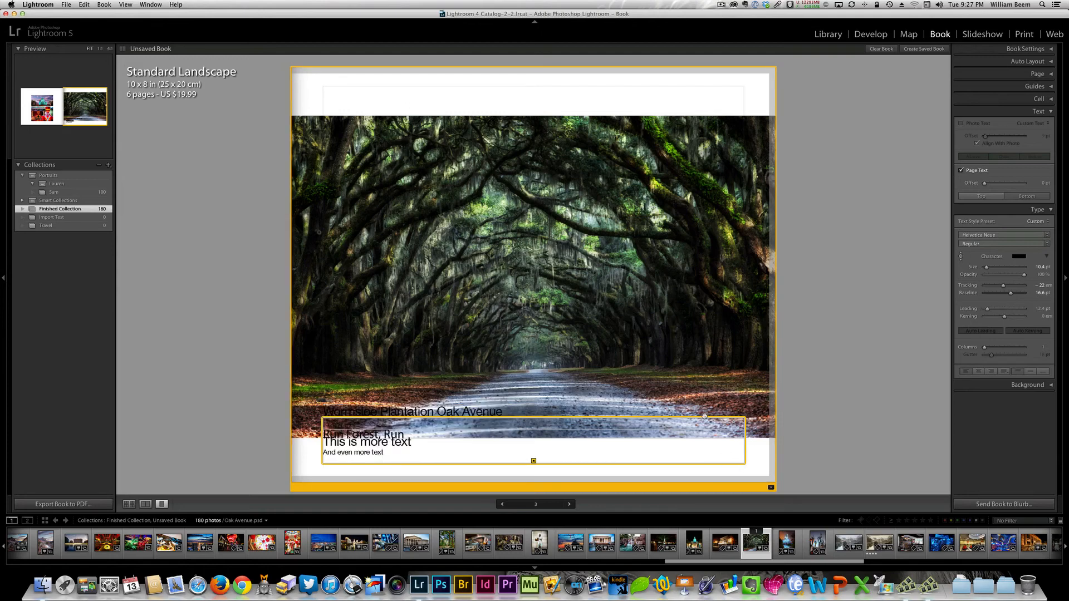
{"action": "left_click_drag", "start_coordinate": [704, 415], "coordinate": [742, 293]}
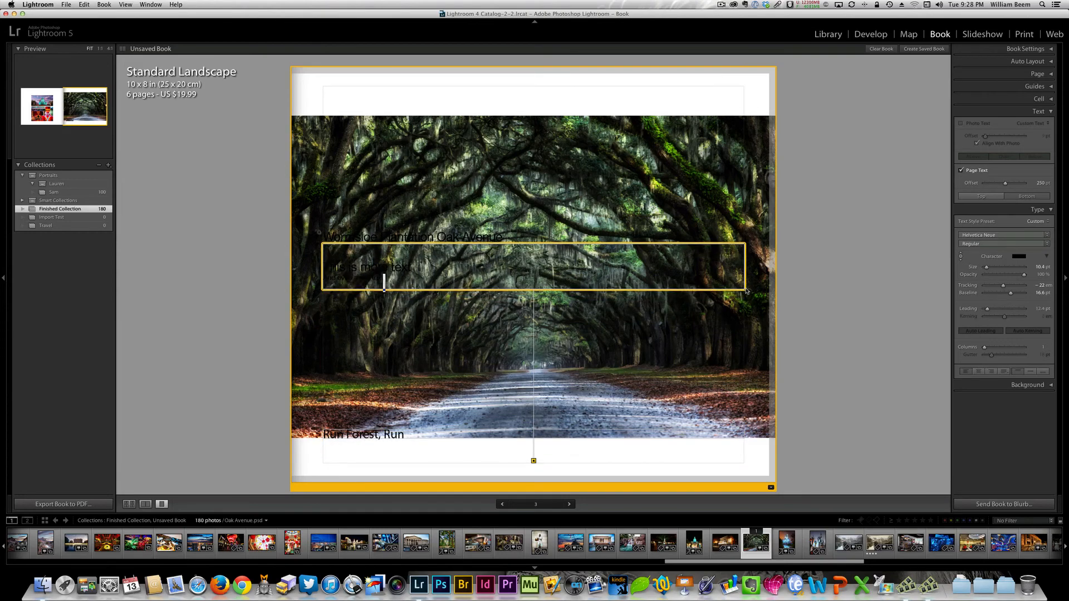
{"action": "left_click_drag", "start_coordinate": [738, 290], "coordinate": [738, 324]}
{"action": "left_click", "coordinate": [737, 310]}
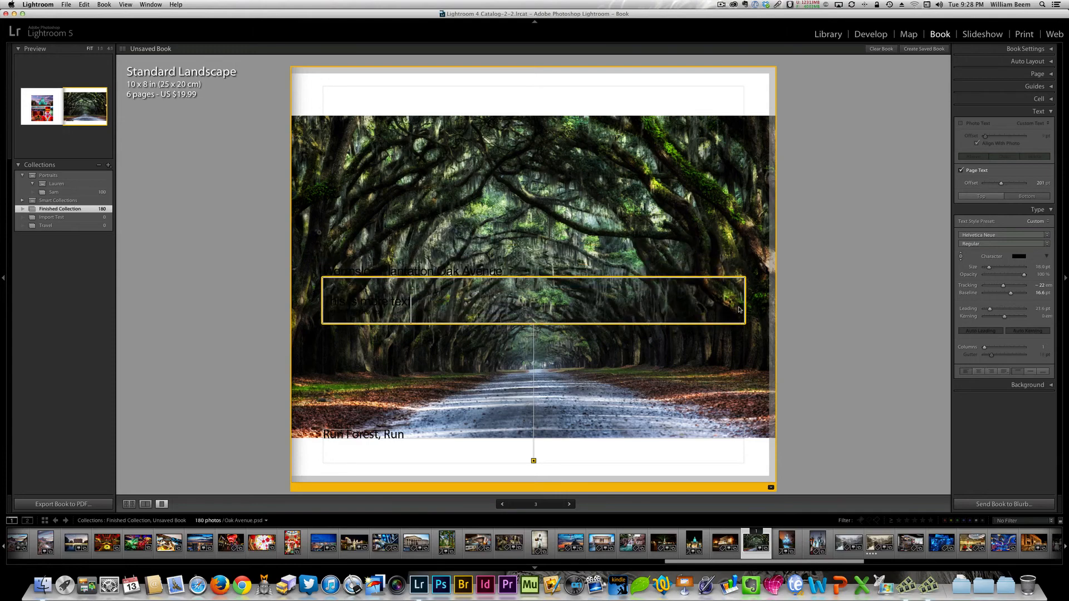
- Nudge the oak avenue photo slightly upward within its cell and reselect the page text
{"action": "left_click", "coordinate": [587, 147]}
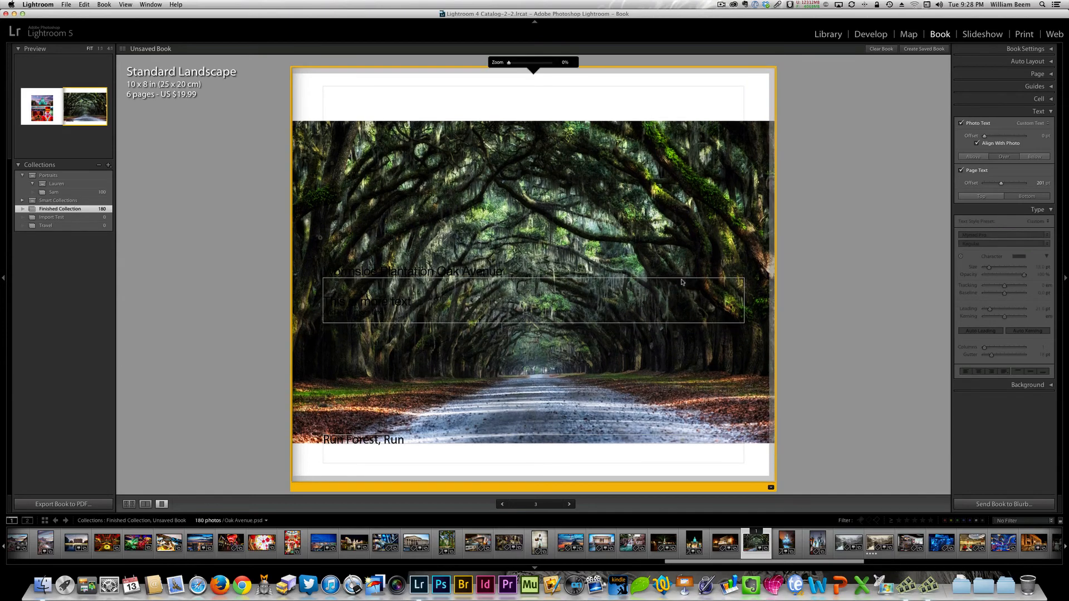
{"action": "left_click_drag", "start_coordinate": [664, 213], "coordinate": [666, 207]}
{"action": "left_click", "coordinate": [669, 321]}
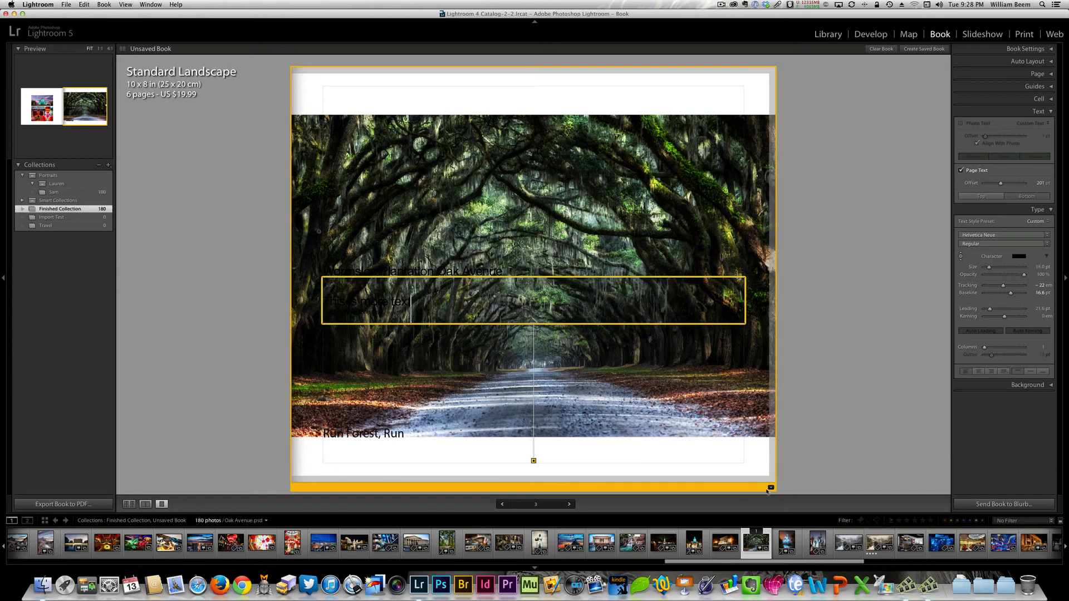
- Change the page layout to the Text Pages template with a tall text column and a small photo cell
{"action": "left_click", "coordinate": [771, 488]}
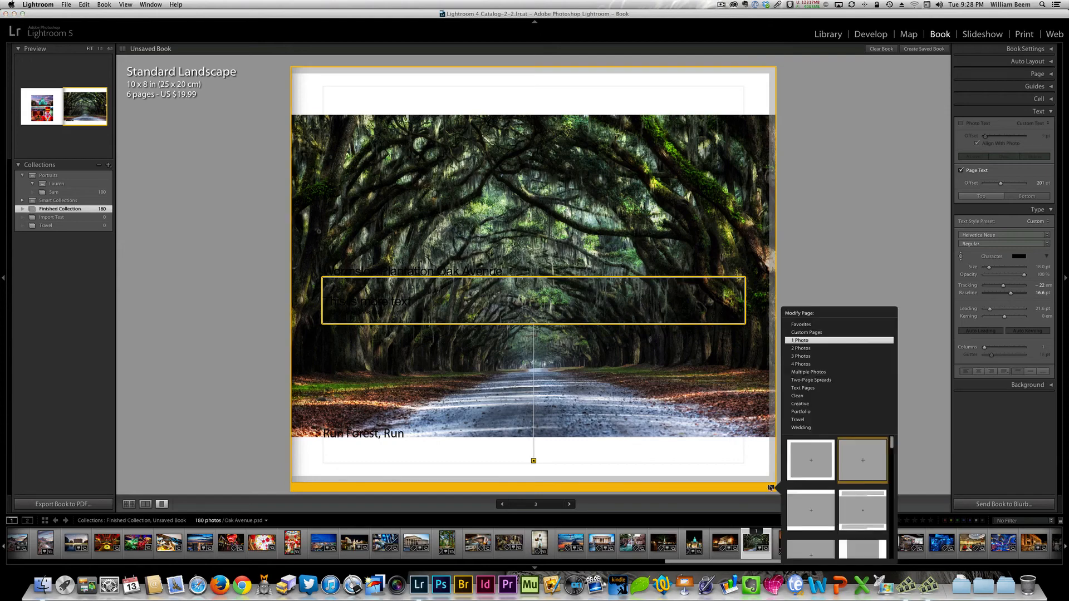
{"action": "left_click", "coordinate": [795, 390]}
{"action": "left_click", "coordinate": [853, 455]}
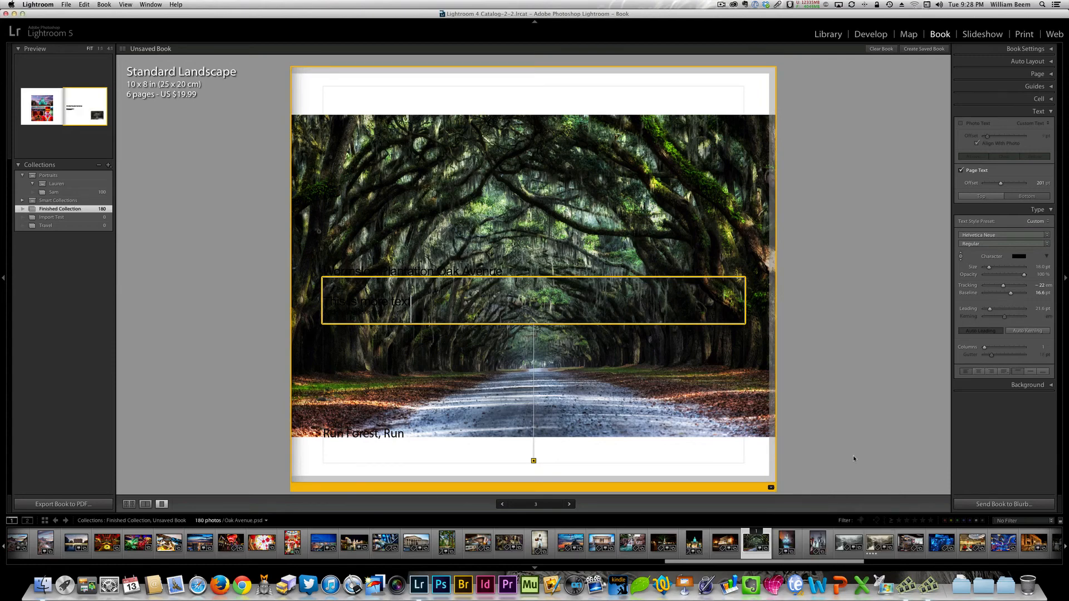
- Remove the page text that overlaps the tall text column from the page
{"action": "left_click", "coordinate": [512, 191]}
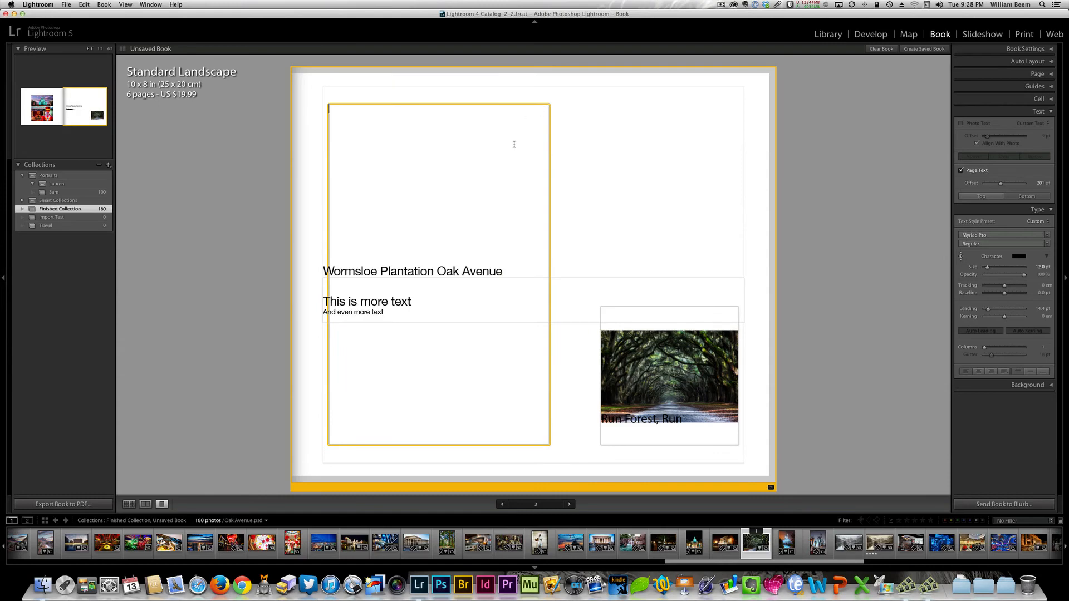
{"action": "left_click", "coordinate": [498, 302]}
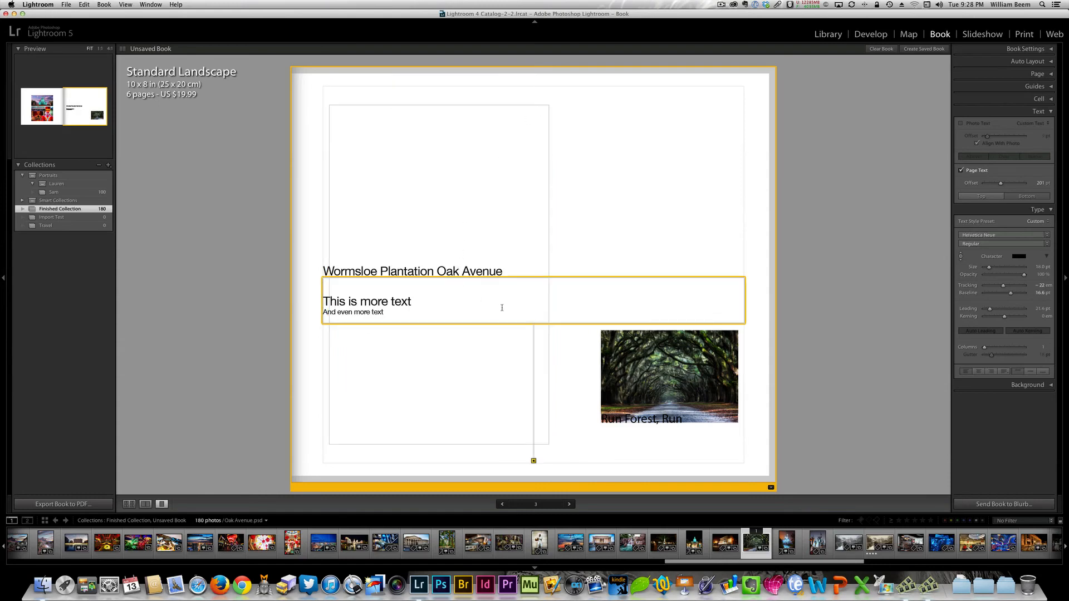
{"action": "left_click", "coordinate": [962, 170]}
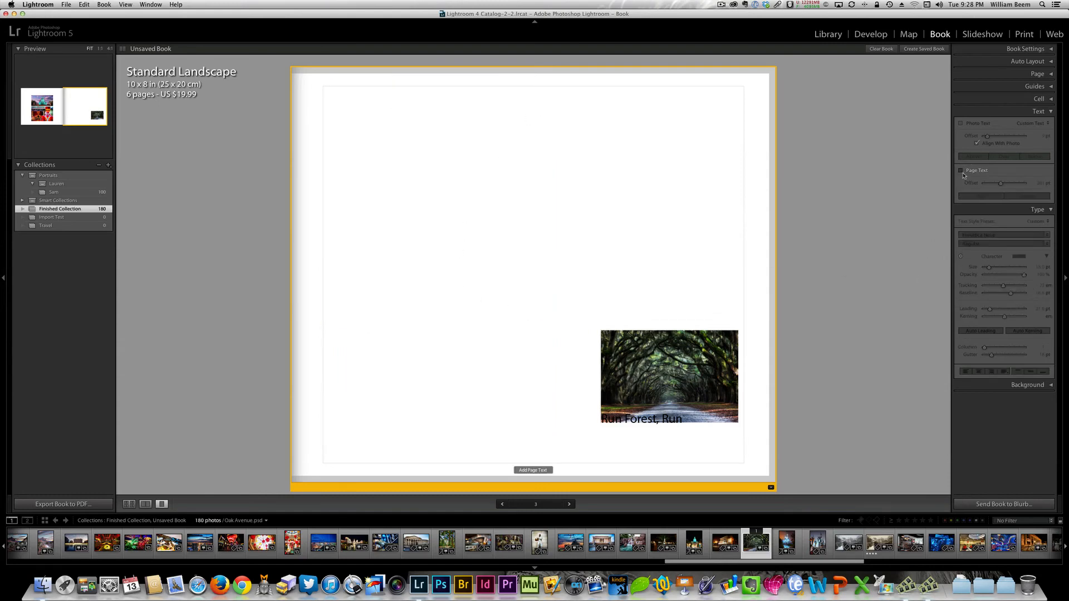
- Select the empty text column and the photo's caption in turn to examine the text areas of this layout
{"action": "left_click", "coordinate": [476, 208]}
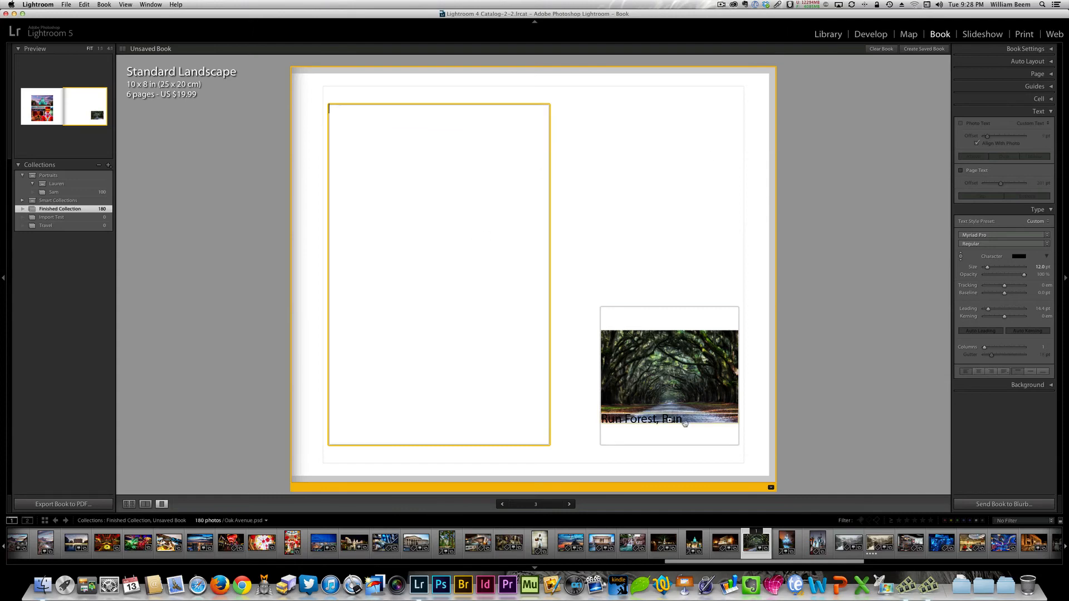
{"action": "left_click", "coordinate": [640, 421]}
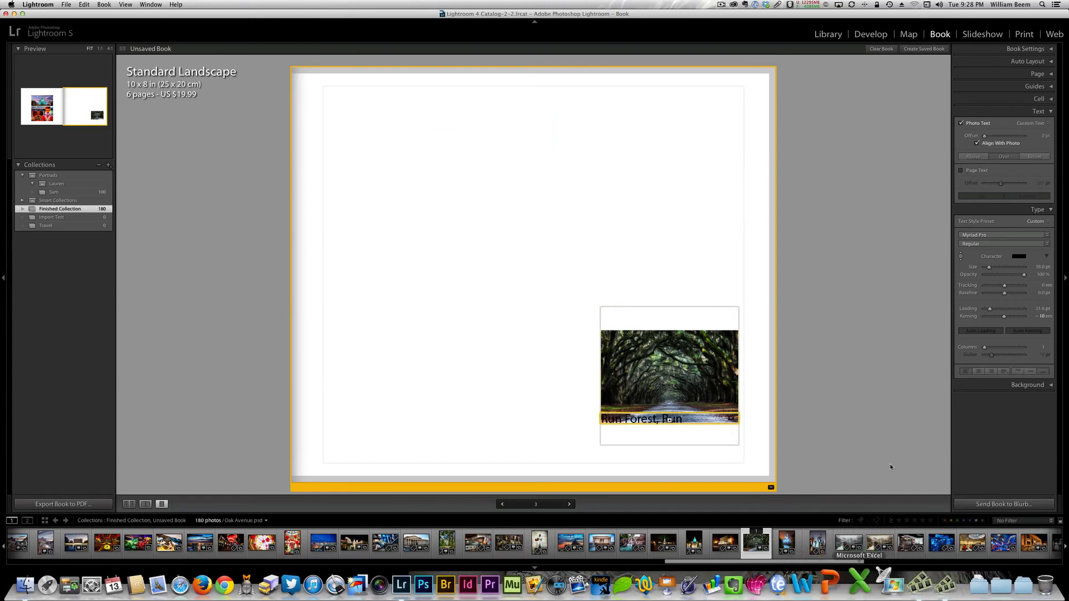
{"action": "left_click", "coordinate": [501, 245]}
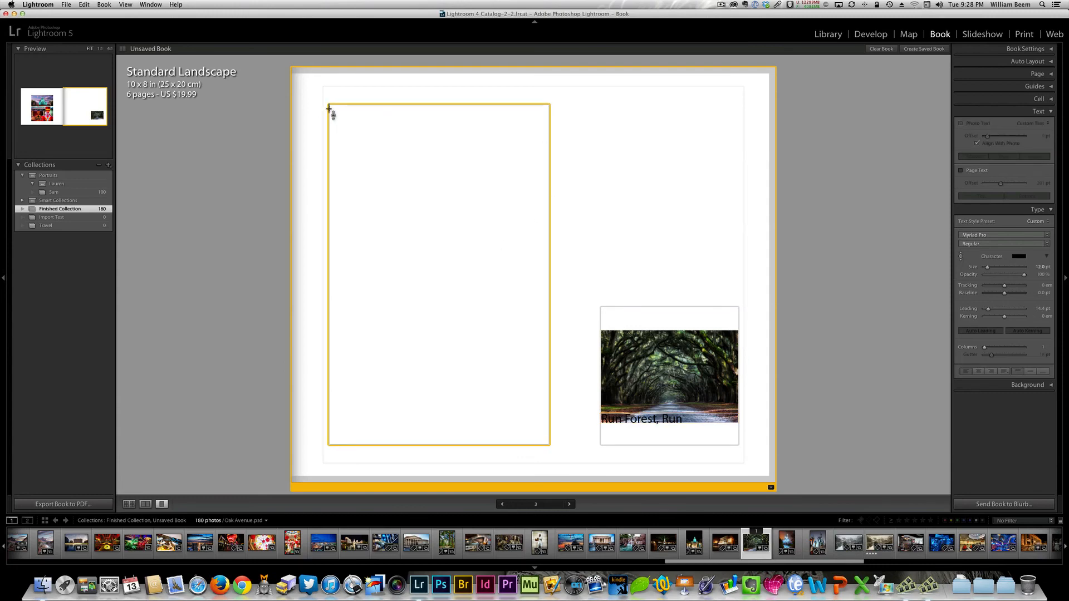
{"action": "left_click_drag", "start_coordinate": [329, 109], "coordinate": [339, 108]}
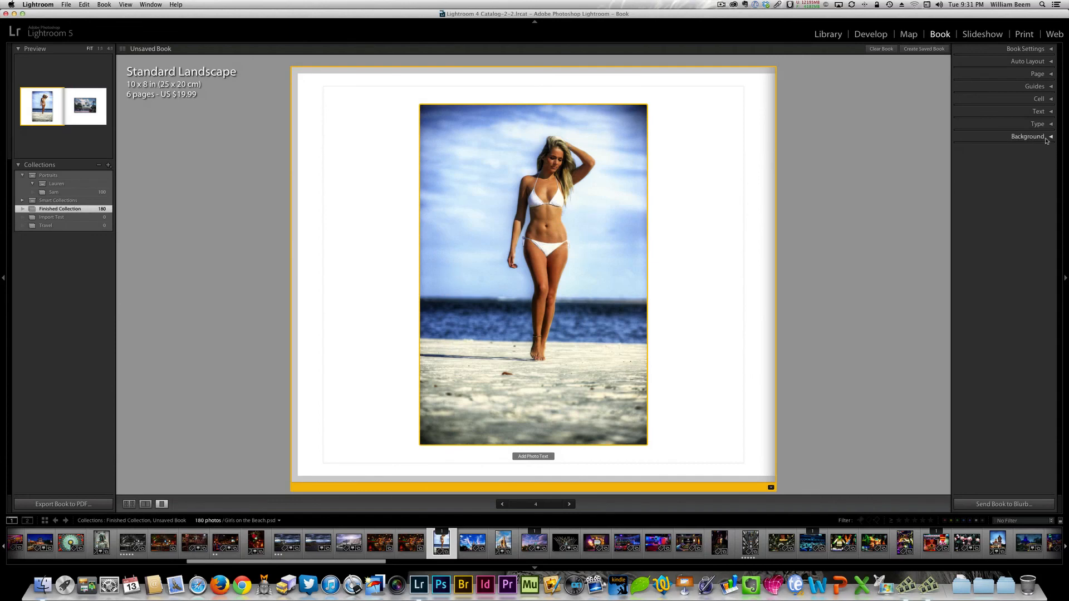
- Turn on the background color for the beach photo page and set it to black
{"action": "left_click", "coordinate": [1046, 138]}
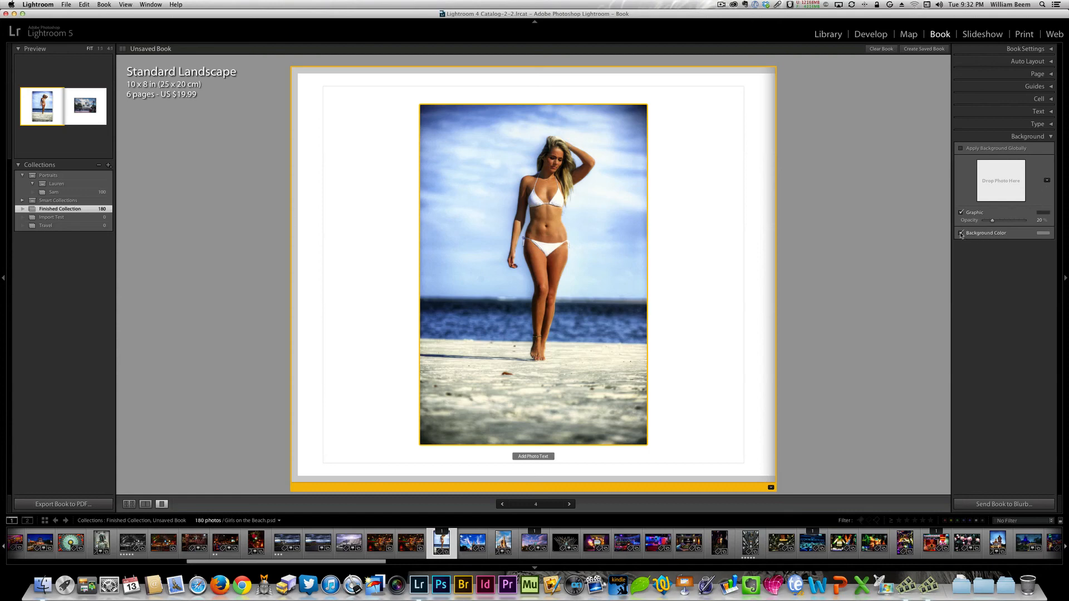
{"action": "left_click", "coordinate": [1038, 234]}
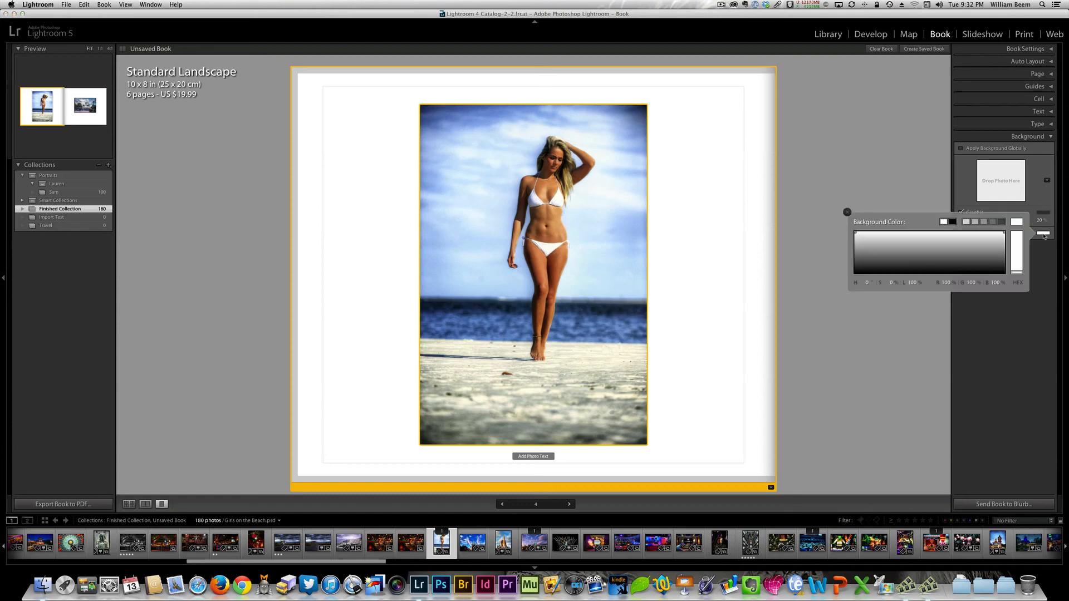
{"action": "left_click", "coordinate": [953, 222]}
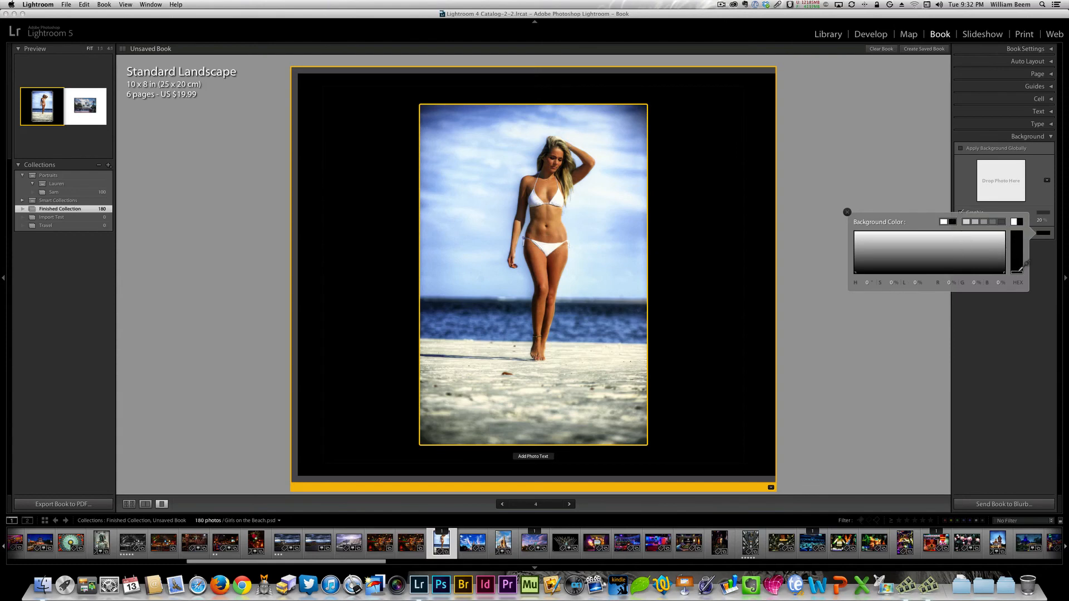
{"action": "left_click_drag", "start_coordinate": [1019, 272], "coordinate": [862, 250]}
{"action": "left_click", "coordinate": [952, 222]}
{"action": "left_click", "coordinate": [847, 212]}
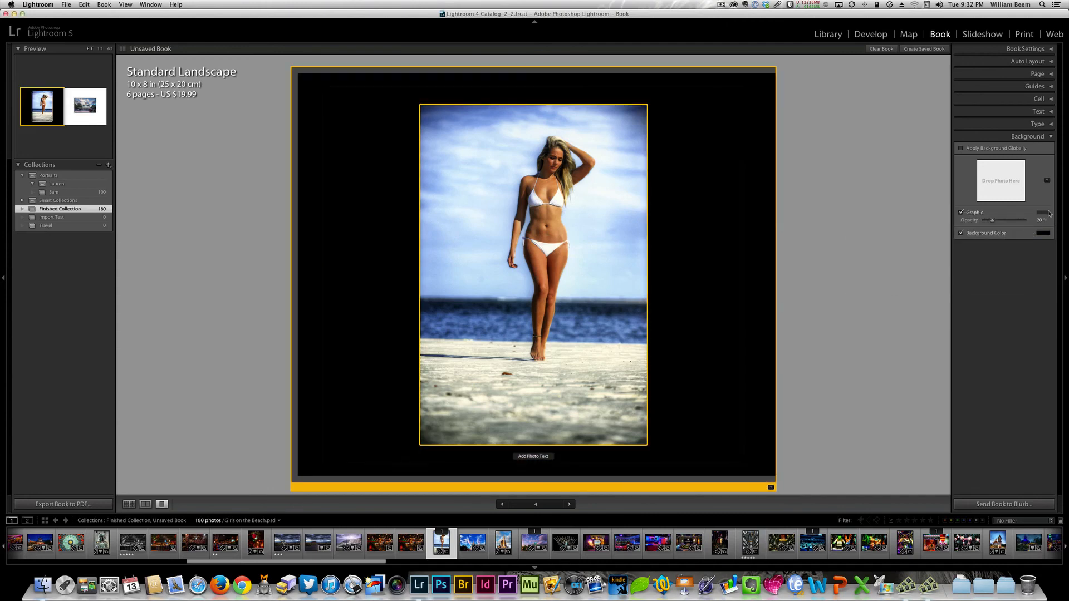
- Add the first Travel map graphic to the beach photo page's background and set the background color to white
{"action": "left_click", "coordinate": [1047, 180]}
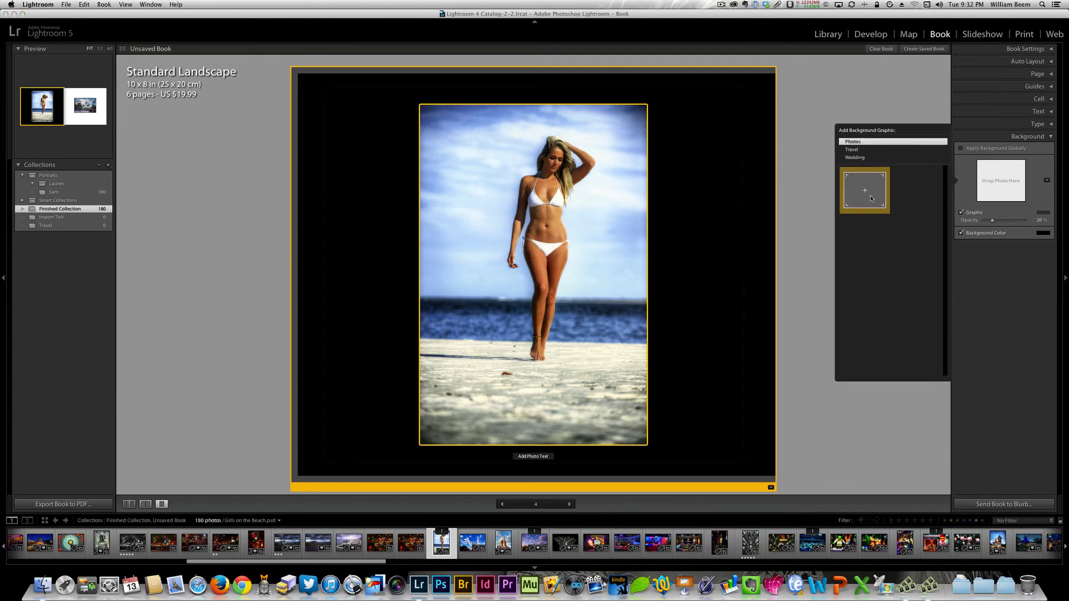
{"action": "left_click", "coordinate": [852, 151]}
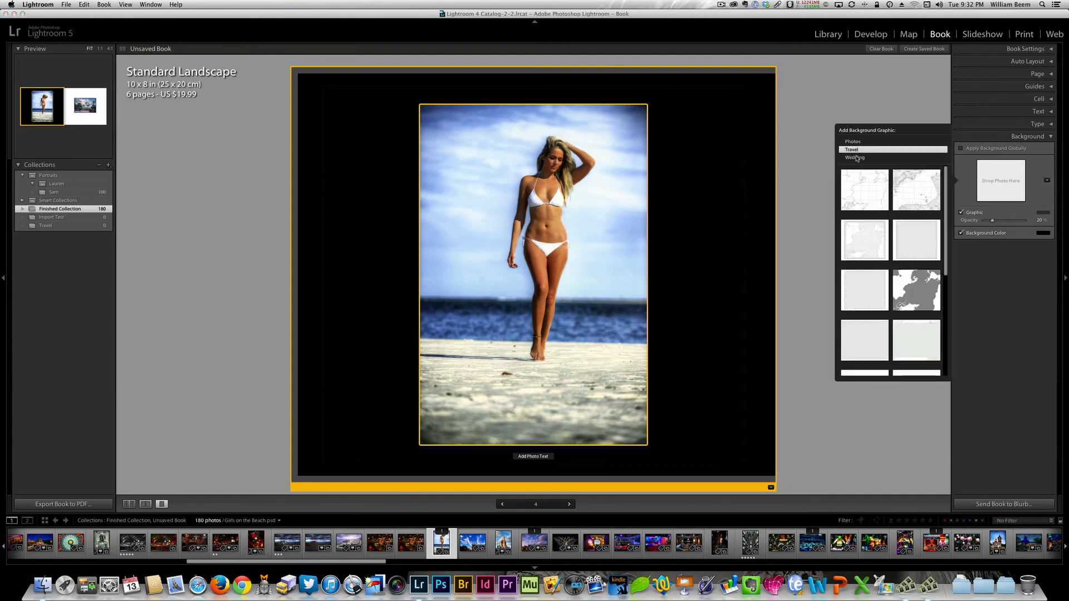
{"action": "left_click", "coordinate": [869, 195]}
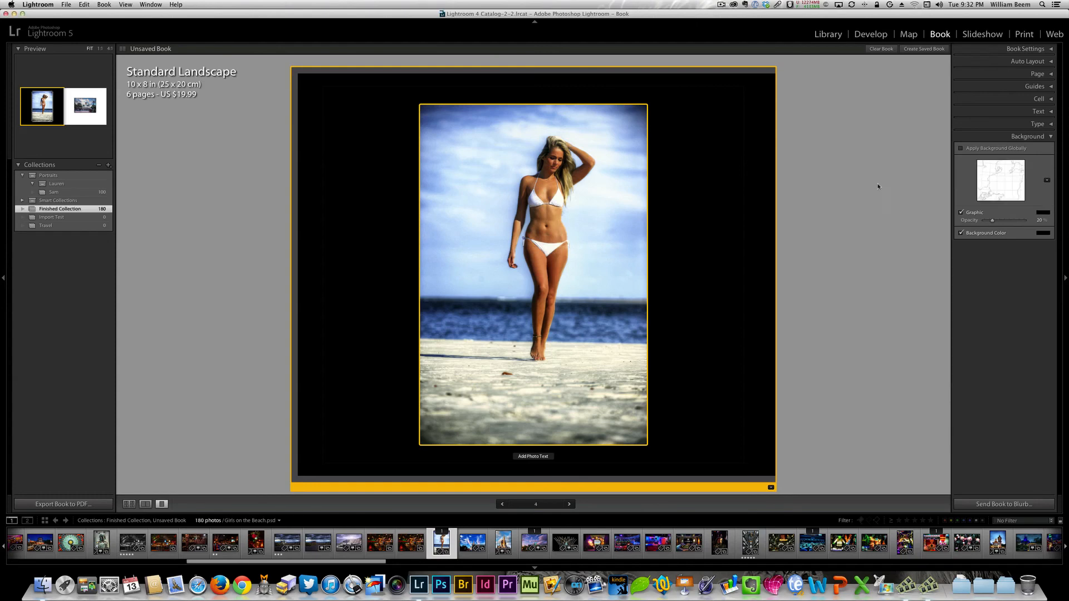
{"action": "left_click", "coordinate": [1043, 233]}
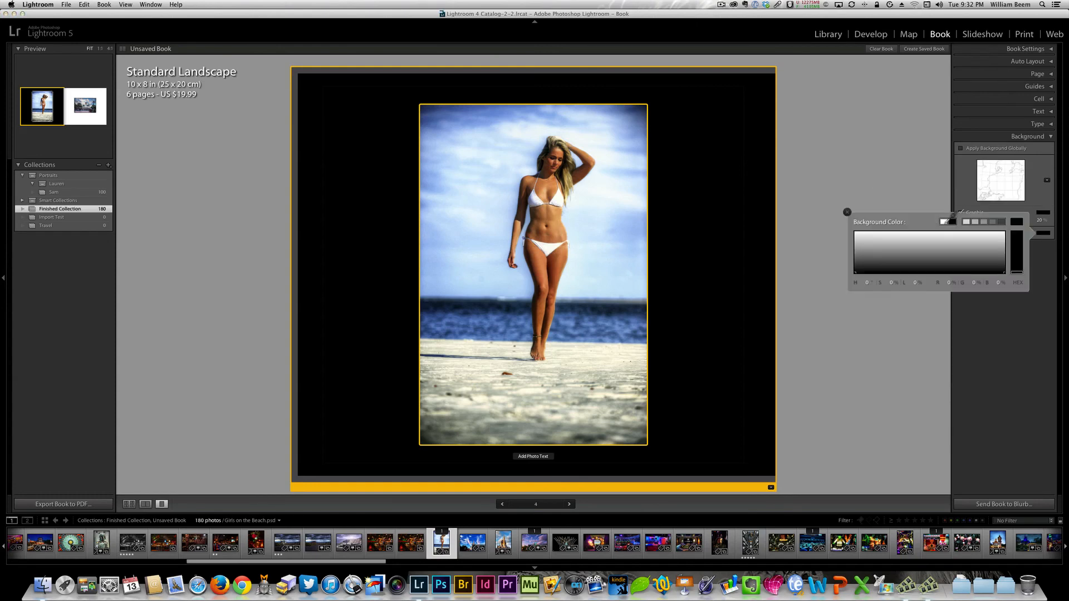
{"action": "left_click", "coordinate": [944, 221]}
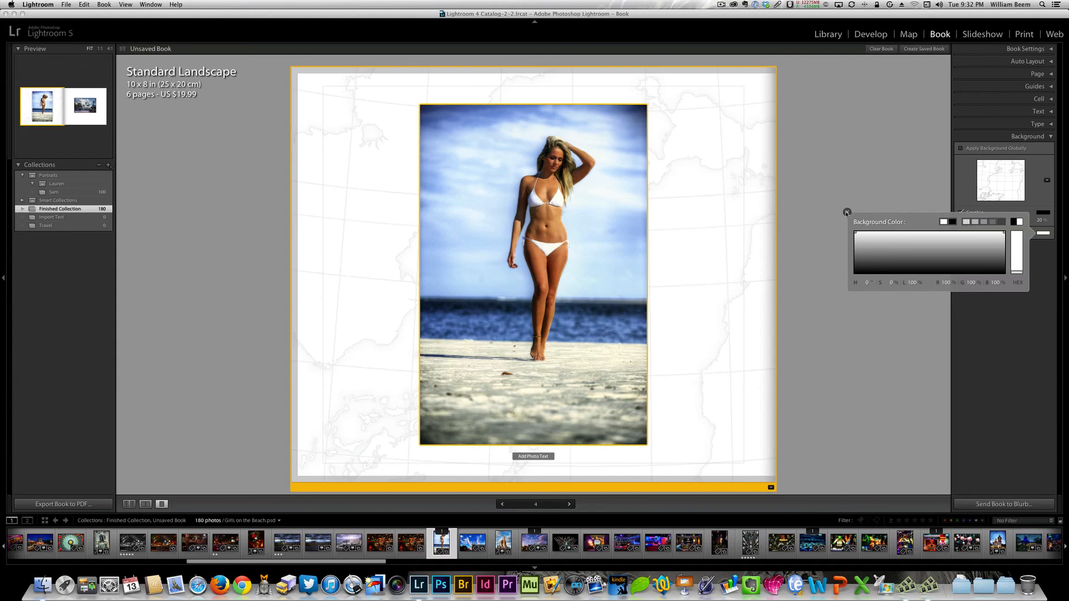
{"action": "left_click", "coordinate": [846, 212]}
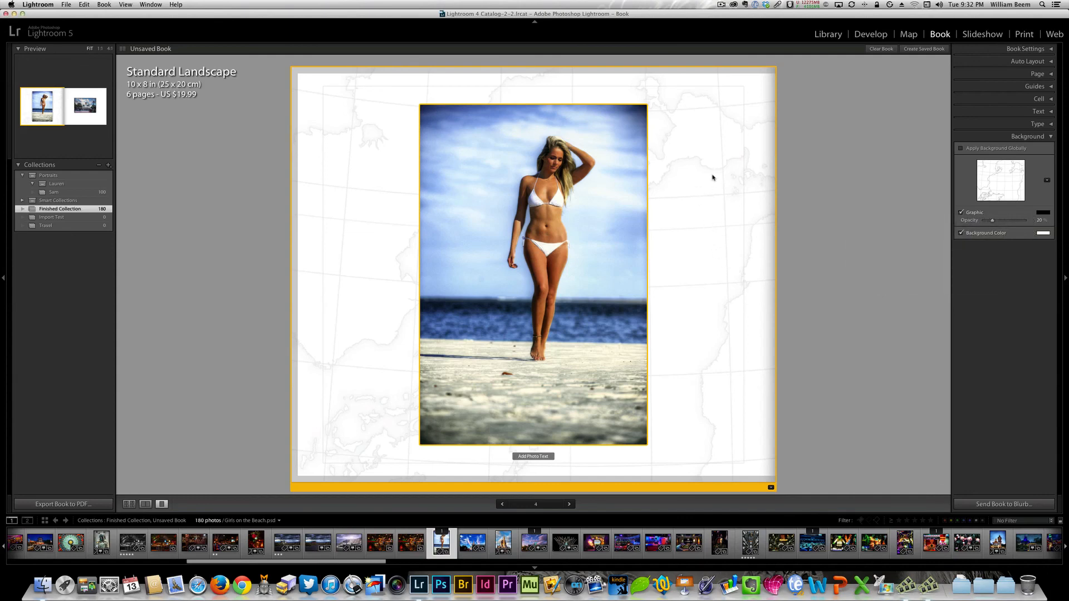
- Replace the background graphic with the second Travel map, and swap that for the Travel frame graphic with a dashed border
{"action": "left_click", "coordinate": [1048, 181]}
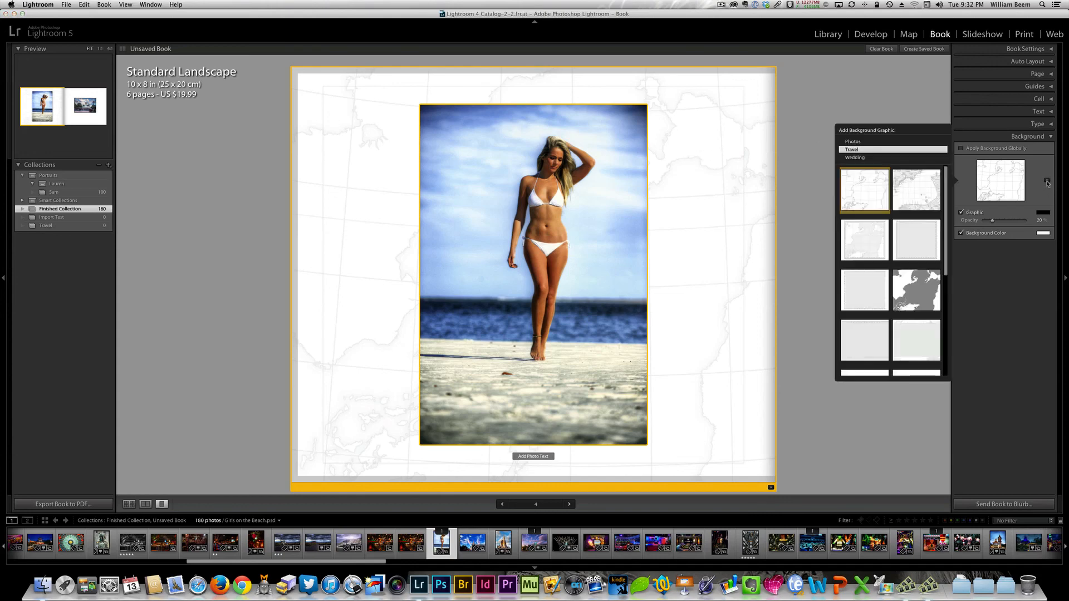
{"action": "left_click", "coordinate": [905, 193]}
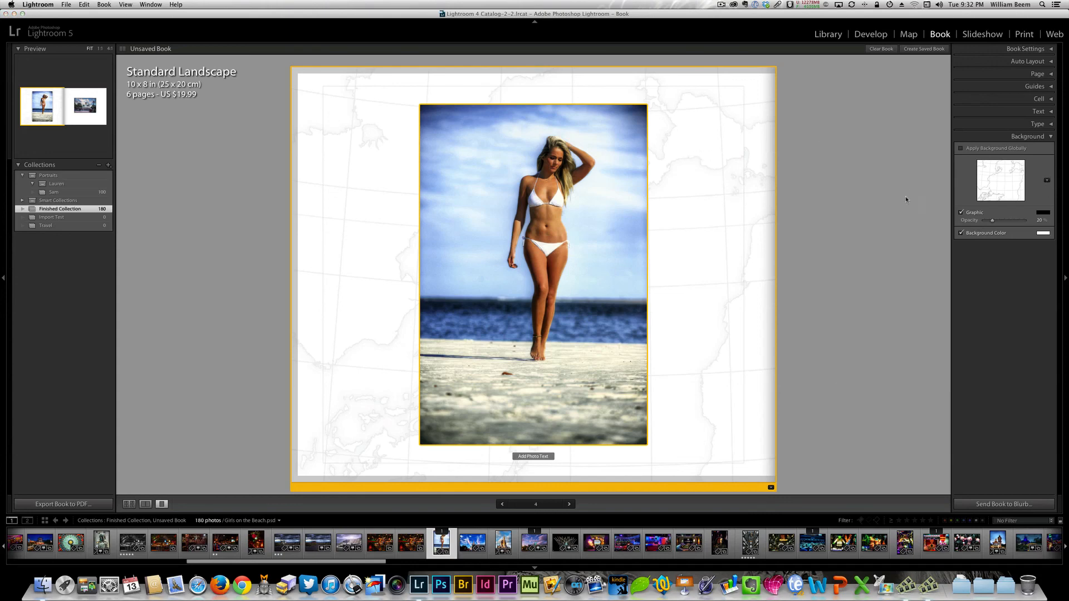
{"action": "left_click", "coordinate": [1049, 181]}
{"action": "left_click", "coordinate": [909, 246]}
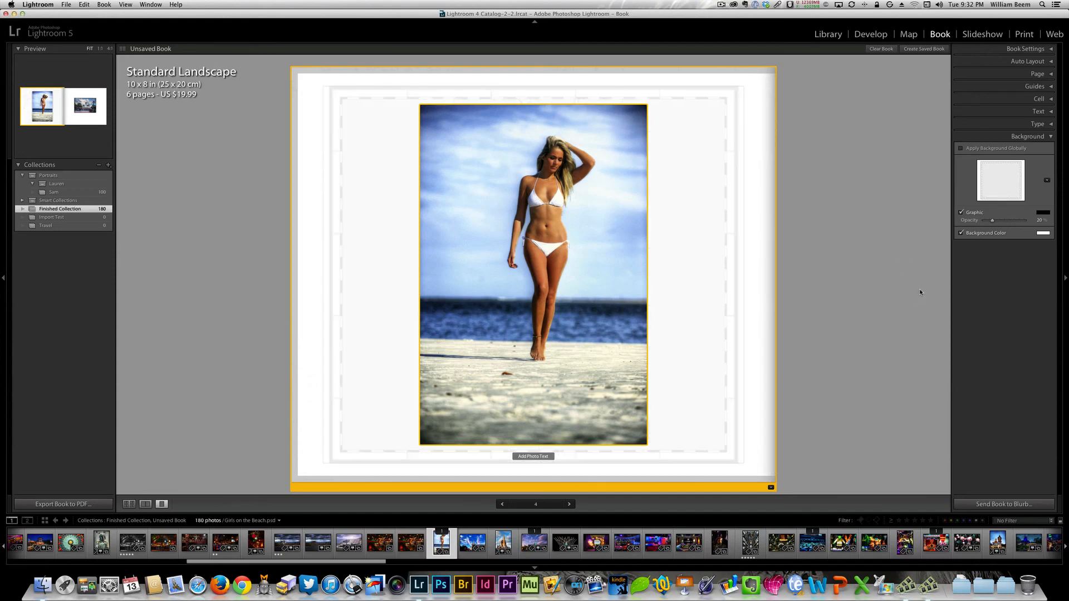
- Replace the beach photo page's background graphic with the Travel map showing solid gray landmasses
{"action": "left_click", "coordinate": [1048, 181]}
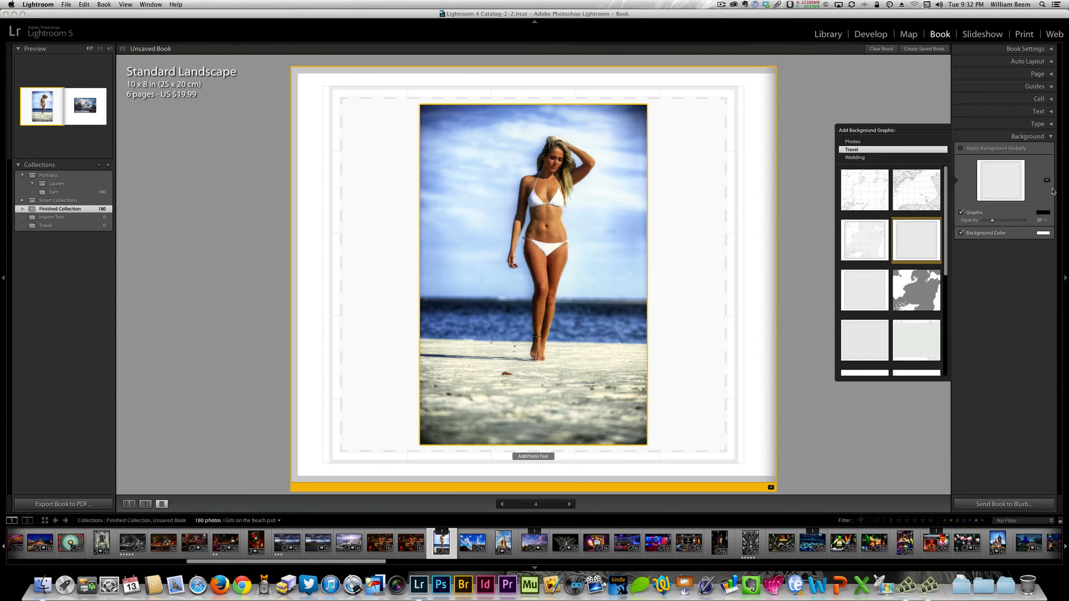
{"action": "left_click", "coordinate": [920, 293]}
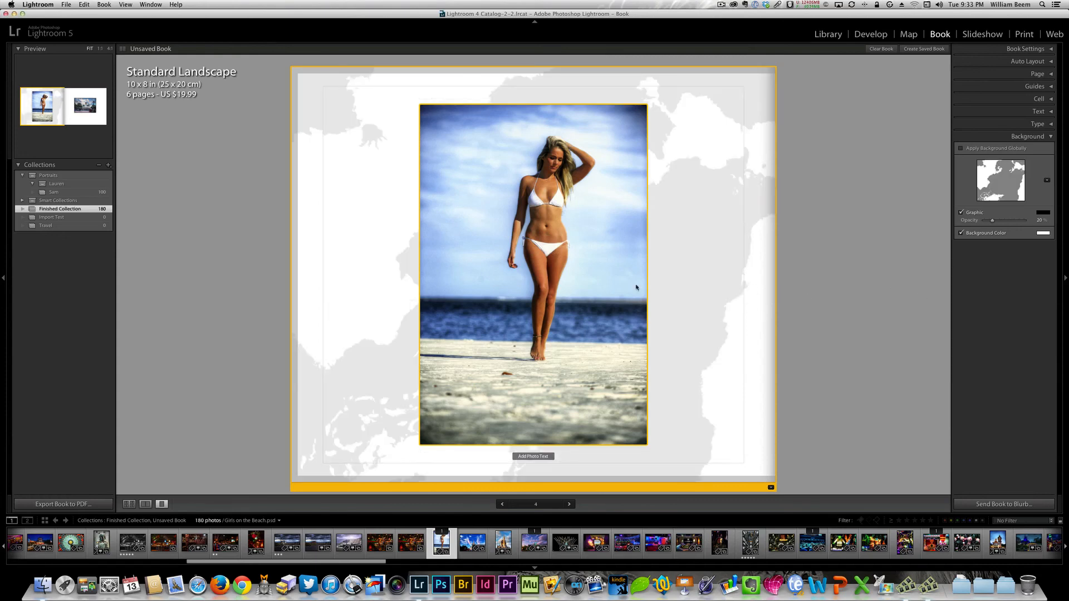
{"action": "left_click", "coordinate": [365, 273]}
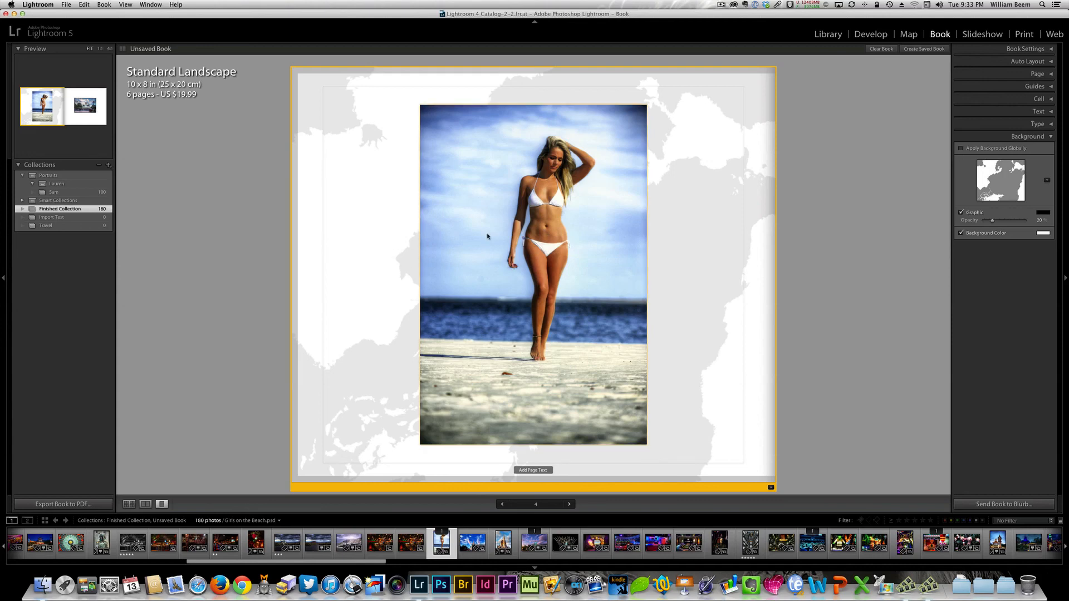
- Swap the background graphic for the Travel compass with wavy lines, and replace that with the Travel vertical stripes
{"action": "left_click", "coordinate": [1047, 180]}
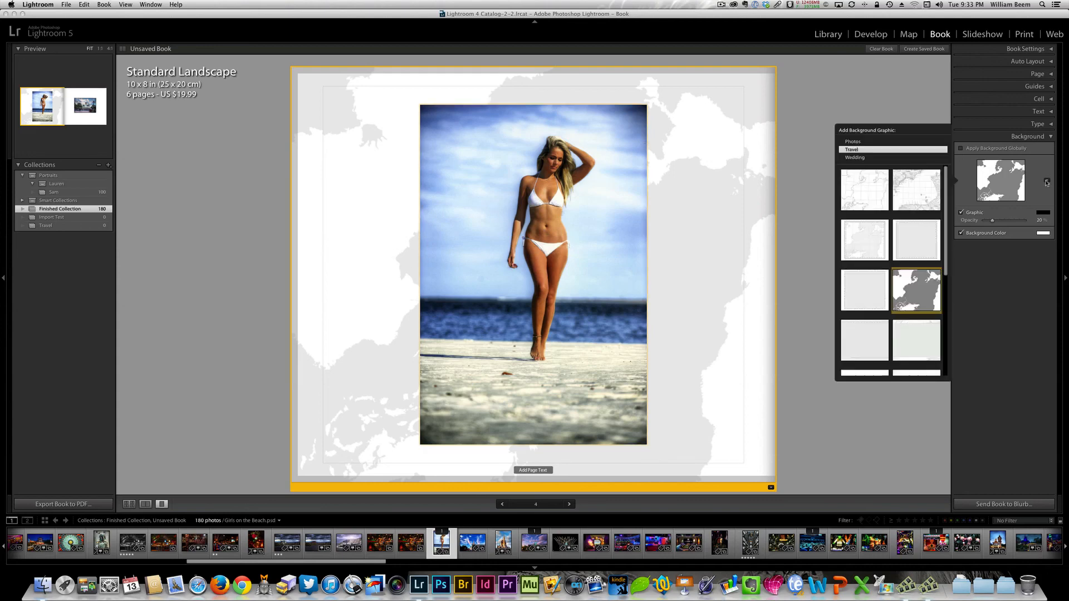
{"action": "scroll", "coordinate": [946, 269], "scroll_direction": "down", "scroll_amount": 5}
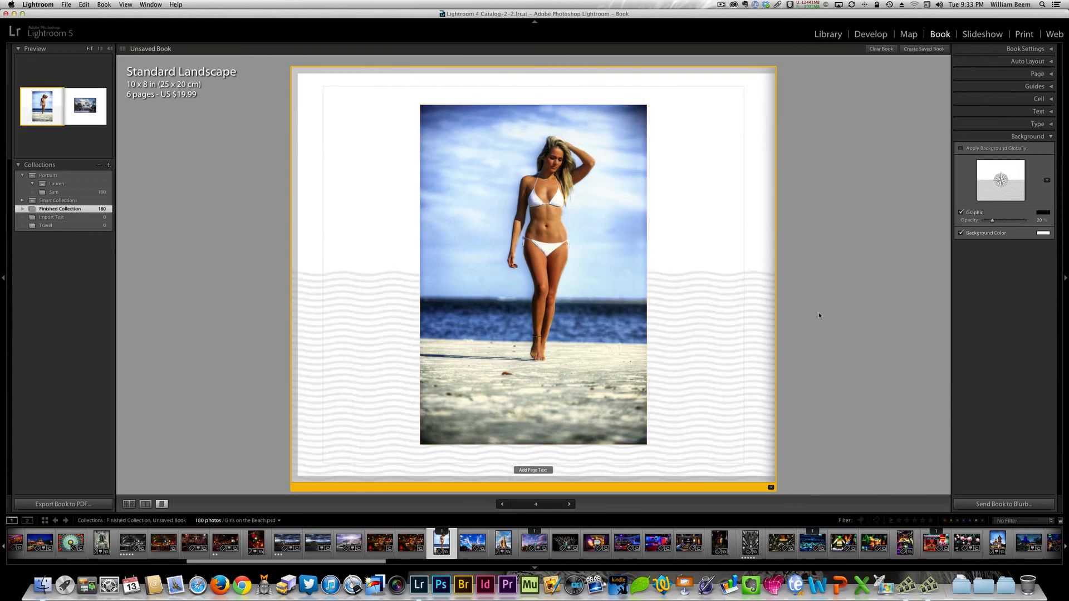
{"action": "left_click", "coordinate": [1047, 181]}
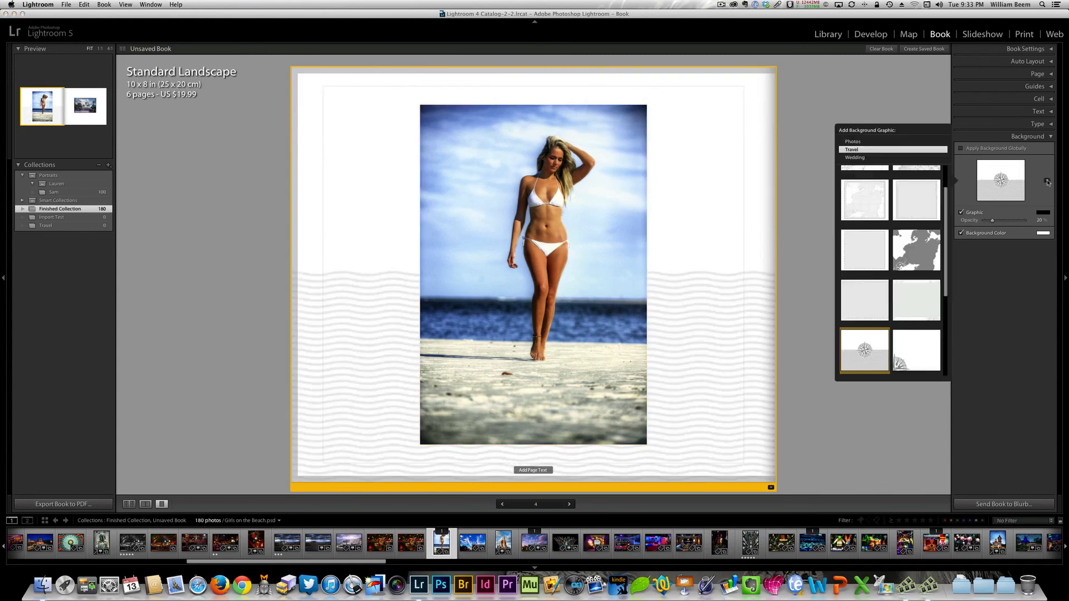
{"action": "left_click_drag", "start_coordinate": [947, 286], "coordinate": [950, 351]}
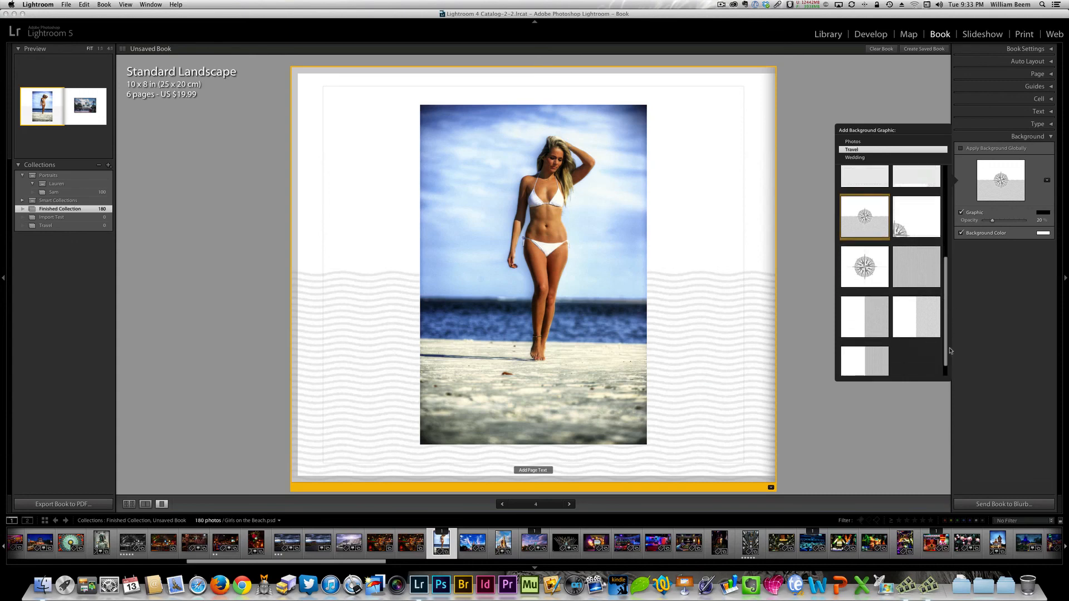
{"action": "left_click", "coordinate": [904, 254]}
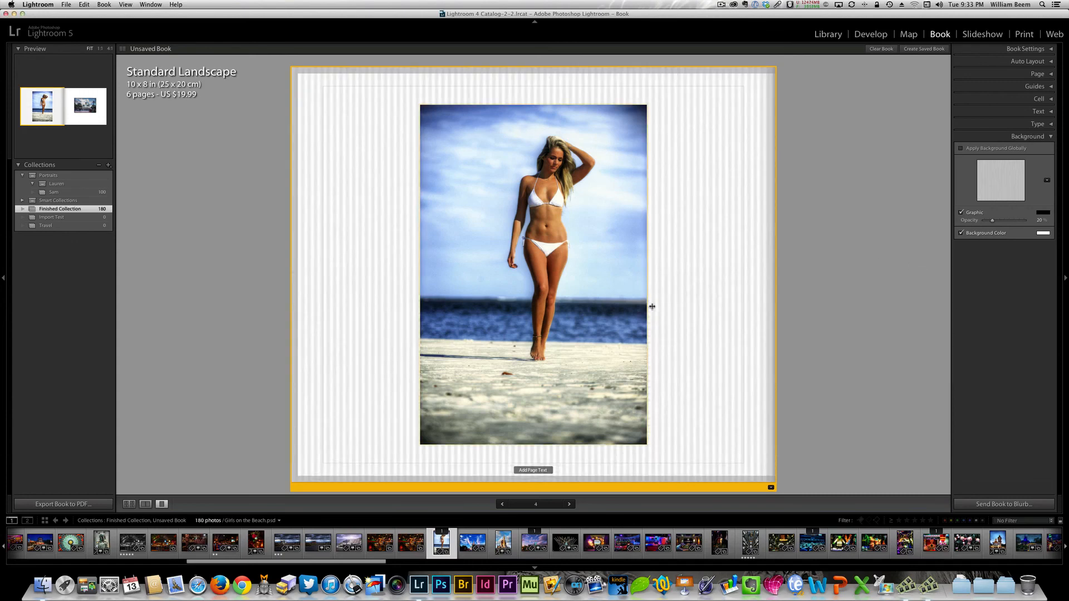
- Switch the background graphic to a photo placeholder and fill it with the photo of the carved-letter cylinder beside the building
{"action": "left_click", "coordinate": [1047, 181]}
{"action": "left_click", "coordinate": [859, 148]}
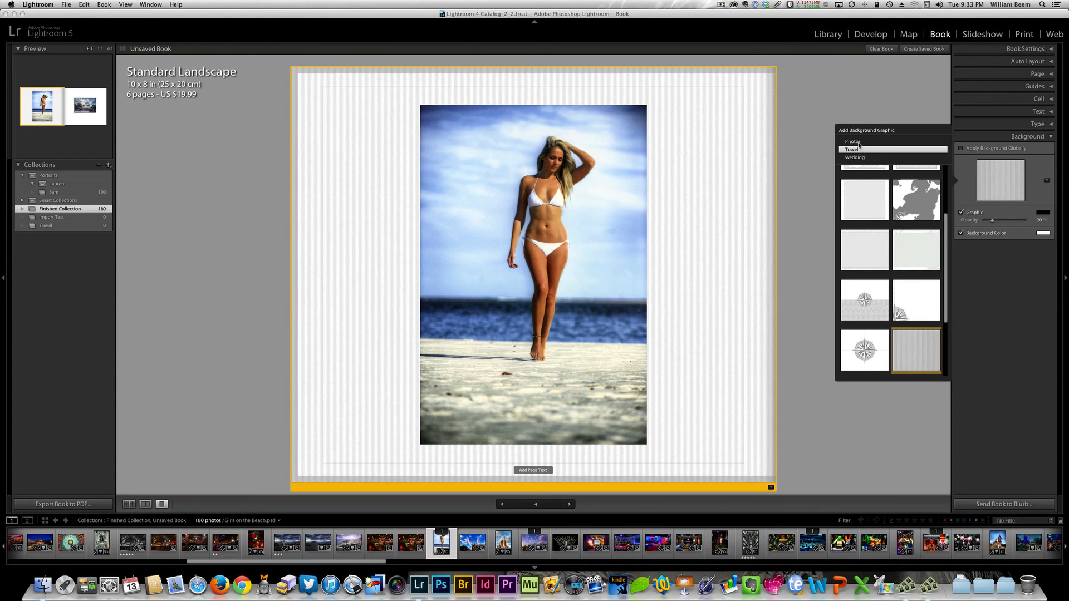
{"action": "left_click", "coordinate": [859, 142]}
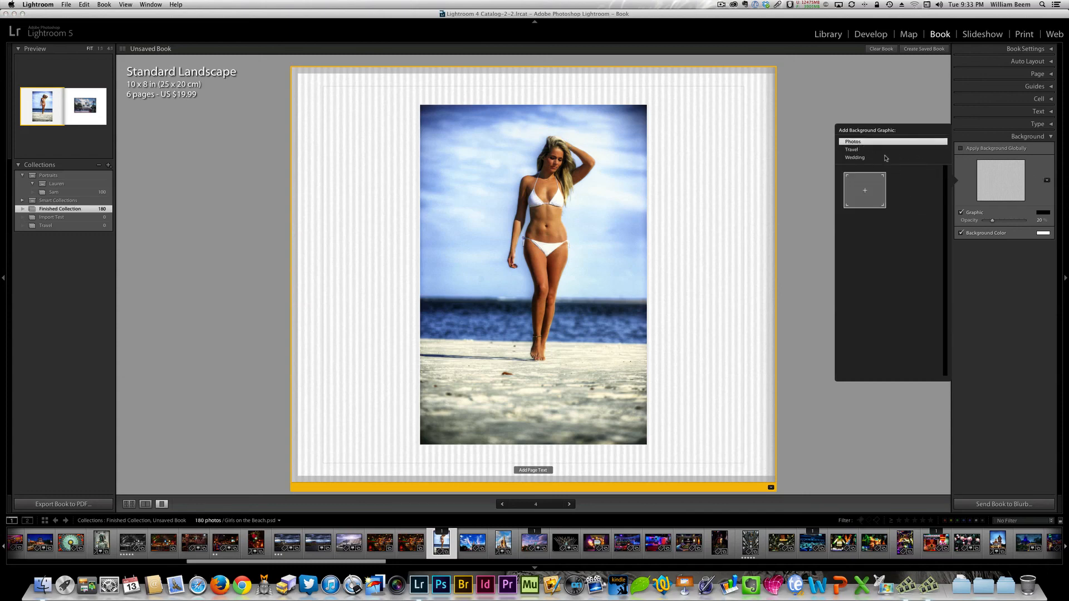
{"action": "left_click", "coordinate": [875, 192]}
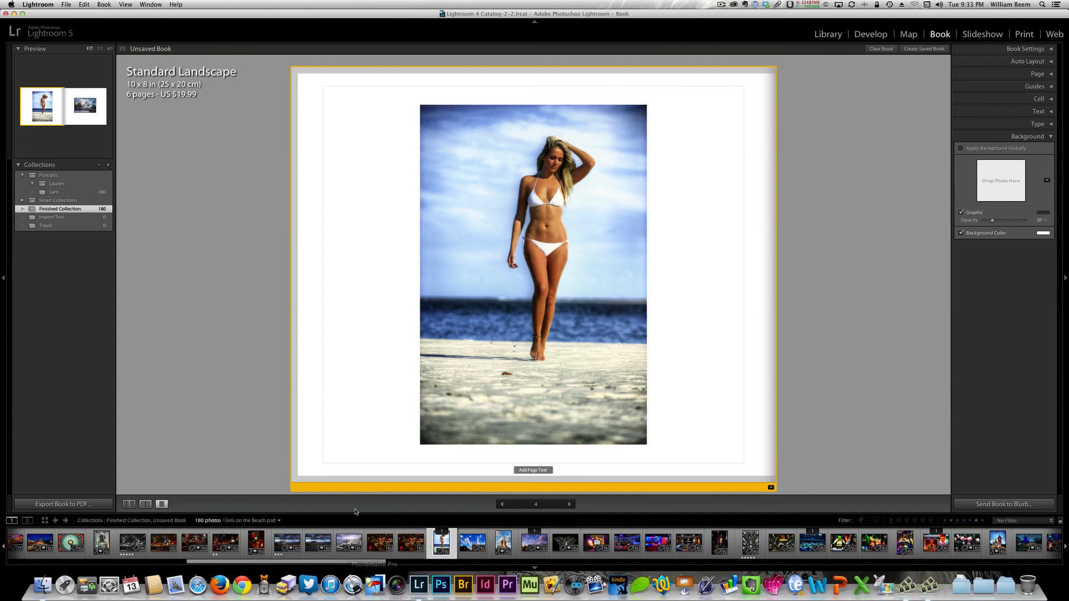
{"action": "left_click_drag", "start_coordinate": [358, 564], "coordinate": [880, 557]}
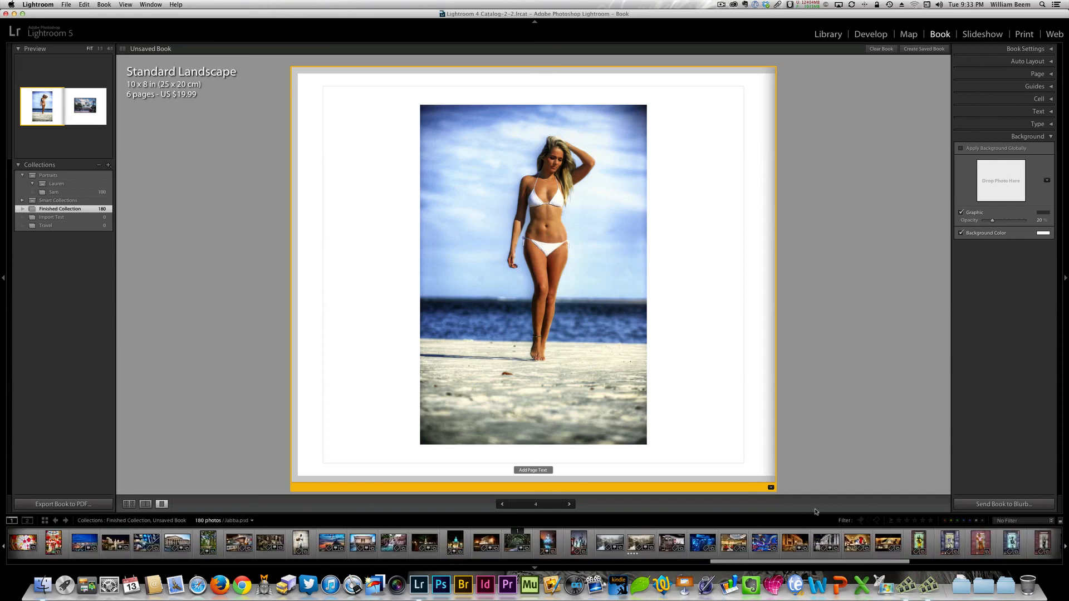
{"action": "left_click_drag", "start_coordinate": [801, 537], "coordinate": [1001, 185]}
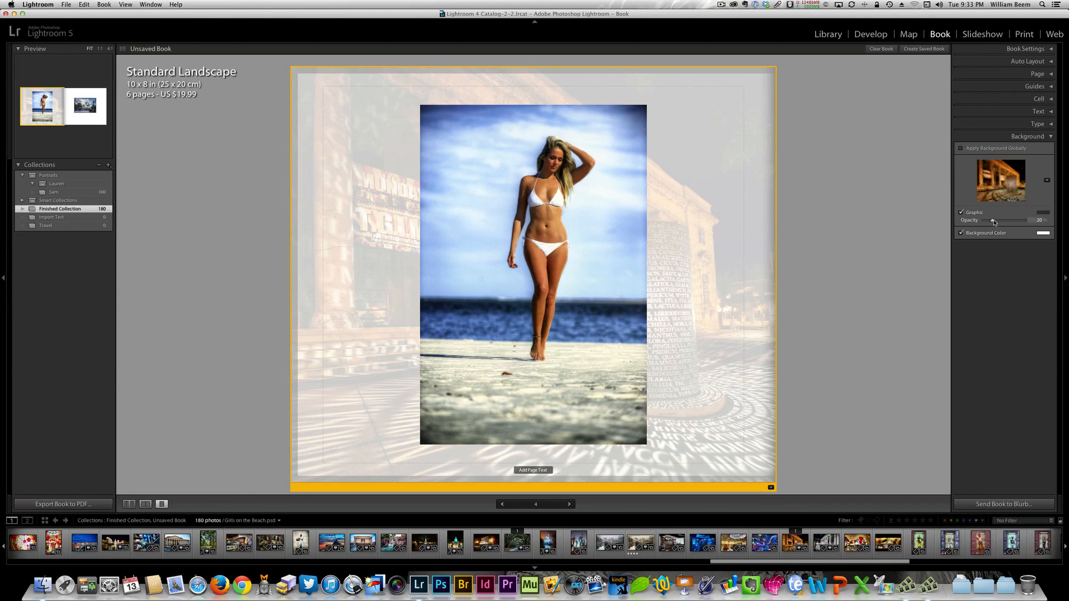
- Set the background graphic's opacity to 17% and turn the graphic off
{"action": "mouse_move", "coordinate": [994, 221]}
{"action": "left_mouse_down"}
{"action": "mouse_move", "coordinate": [1031, 219]}
{"action": "mouse_move", "coordinate": [995, 224]}
{"action": "left_mouse_up"}
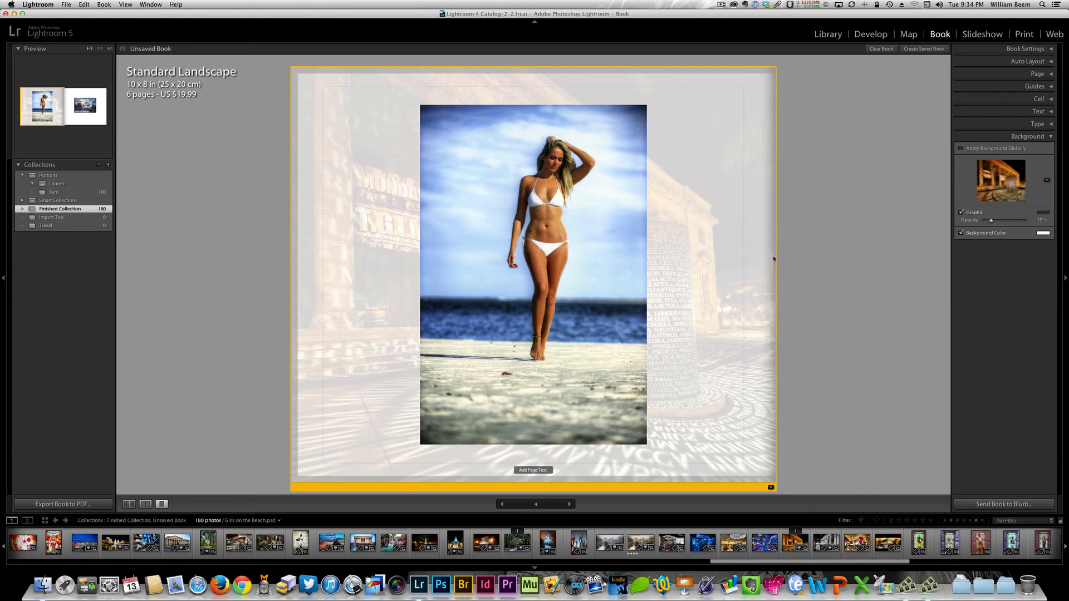
{"action": "left_click", "coordinate": [961, 213]}
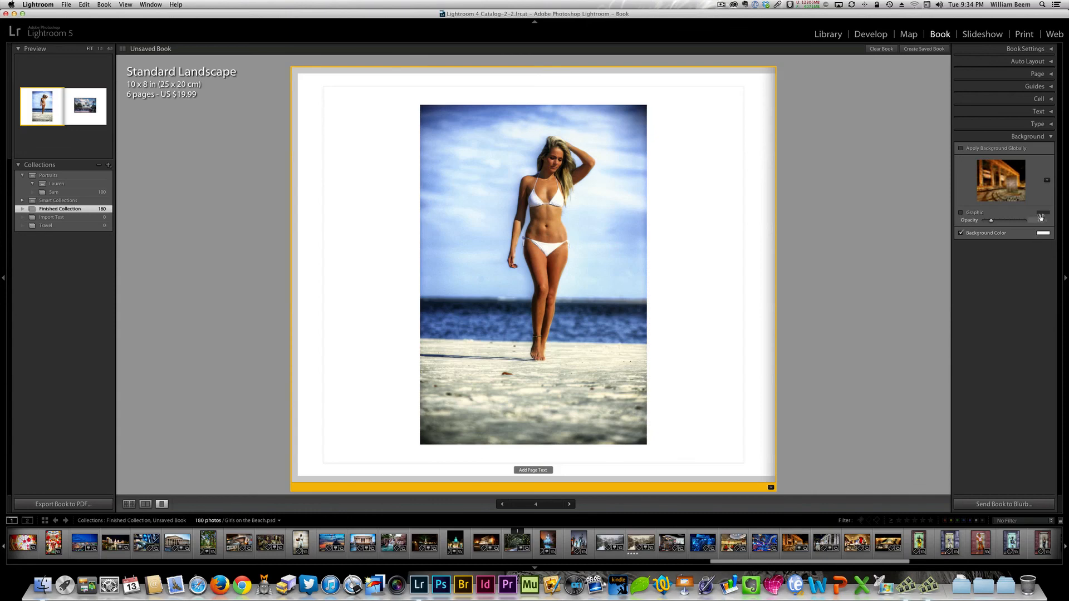
- Replace the page's background photo with the Wedding graphic of corner scroll flourishes
{"action": "left_click", "coordinate": [1047, 180]}
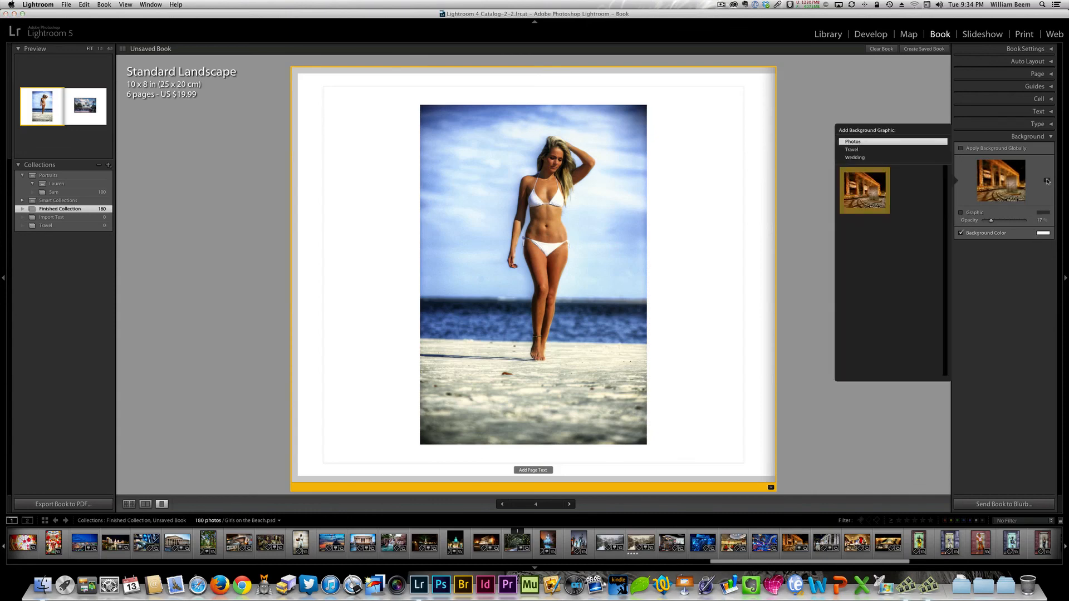
{"action": "left_click", "coordinate": [857, 158]}
{"action": "left_click", "coordinate": [917, 198]}
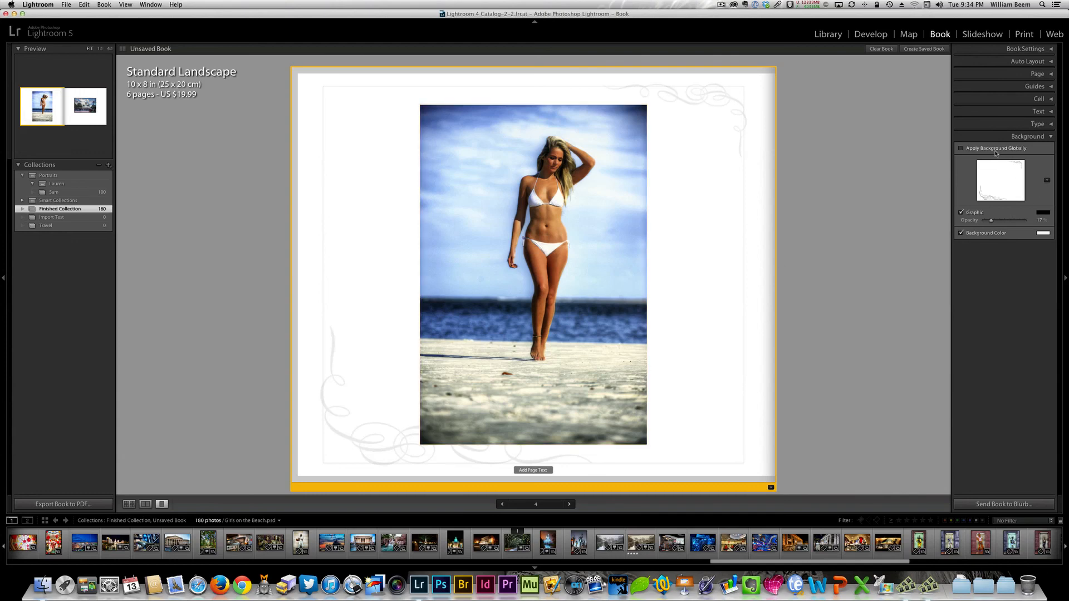
- Set the beach photo page's background color to black behind the Wedding graphic
{"action": "left_click", "coordinate": [1043, 233]}
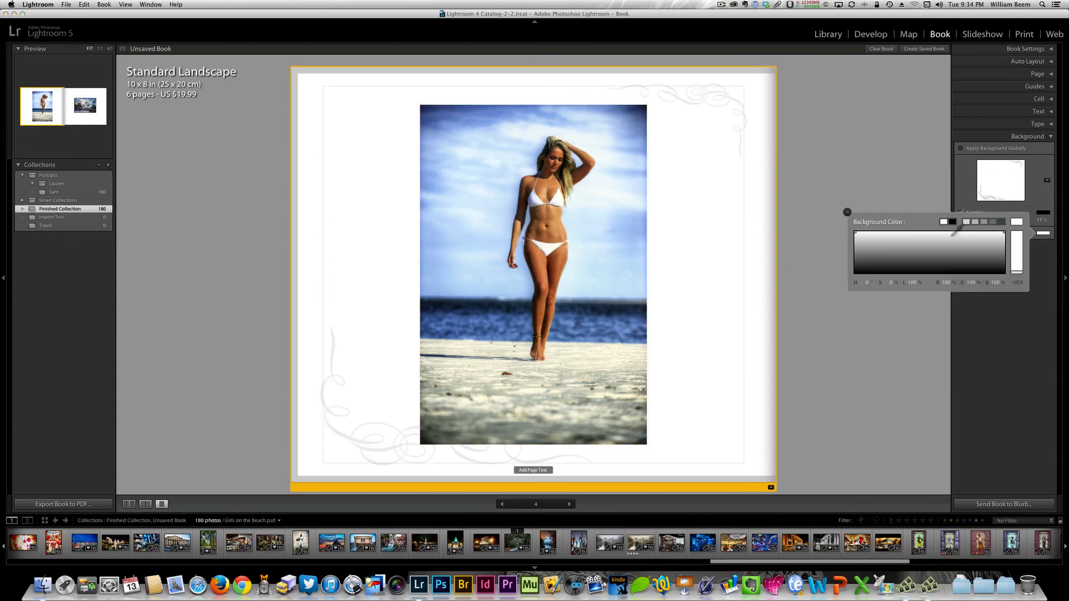
{"action": "left_click", "coordinate": [953, 222]}
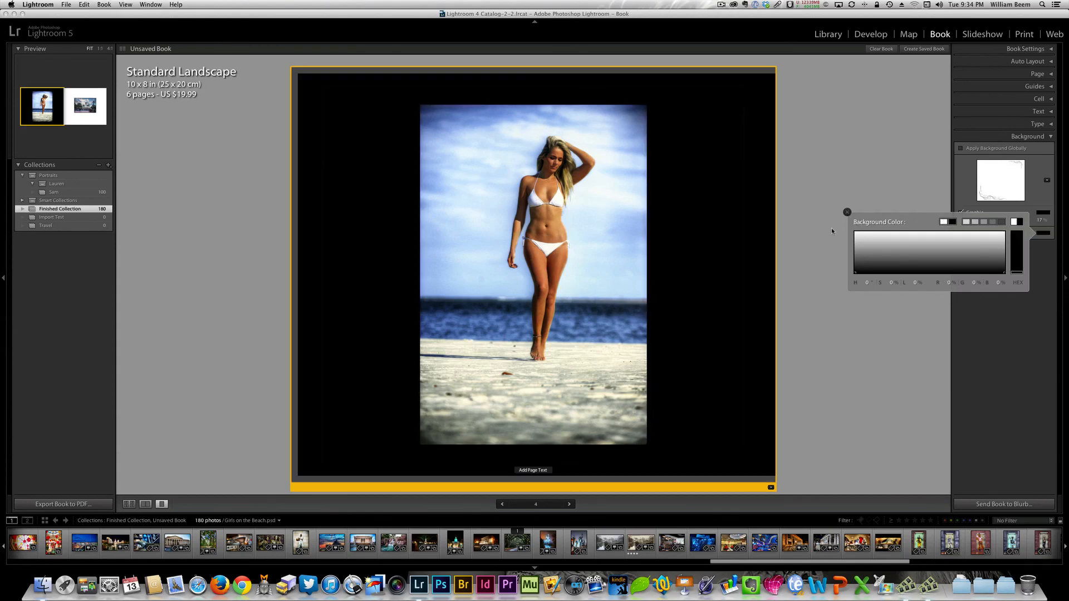
{"action": "left_click", "coordinate": [847, 212]}
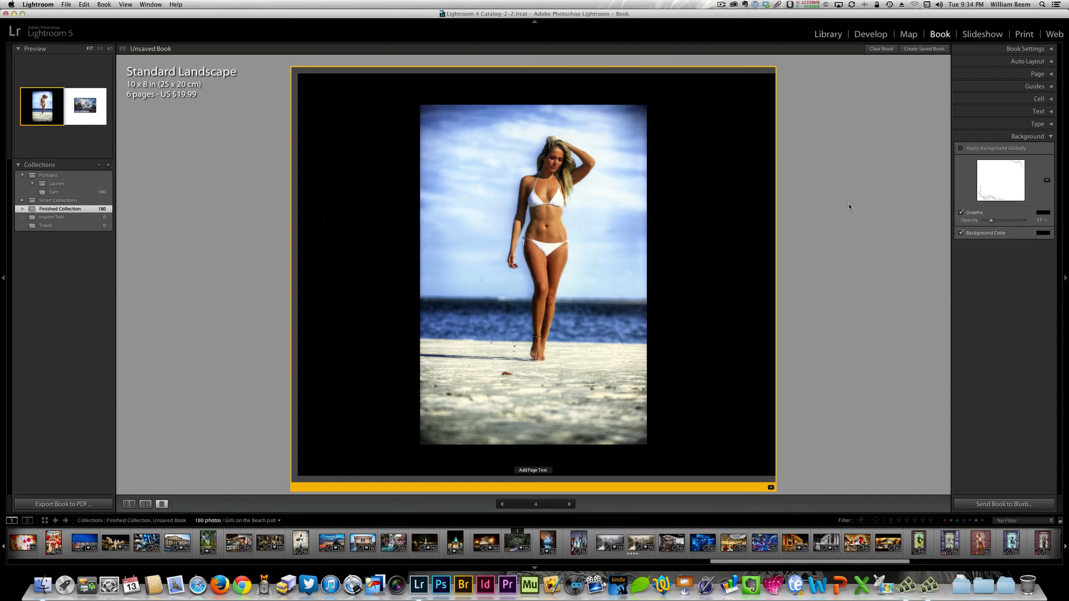